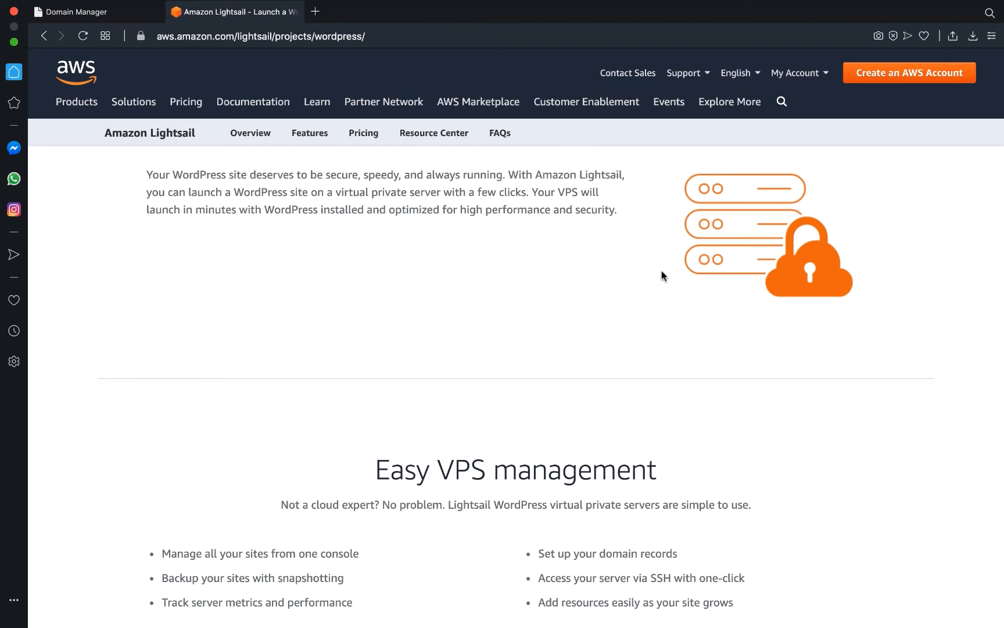
Scroll through the WordPress on Lightsail product page to review the offer.
scroll(662, 269, up, 5)
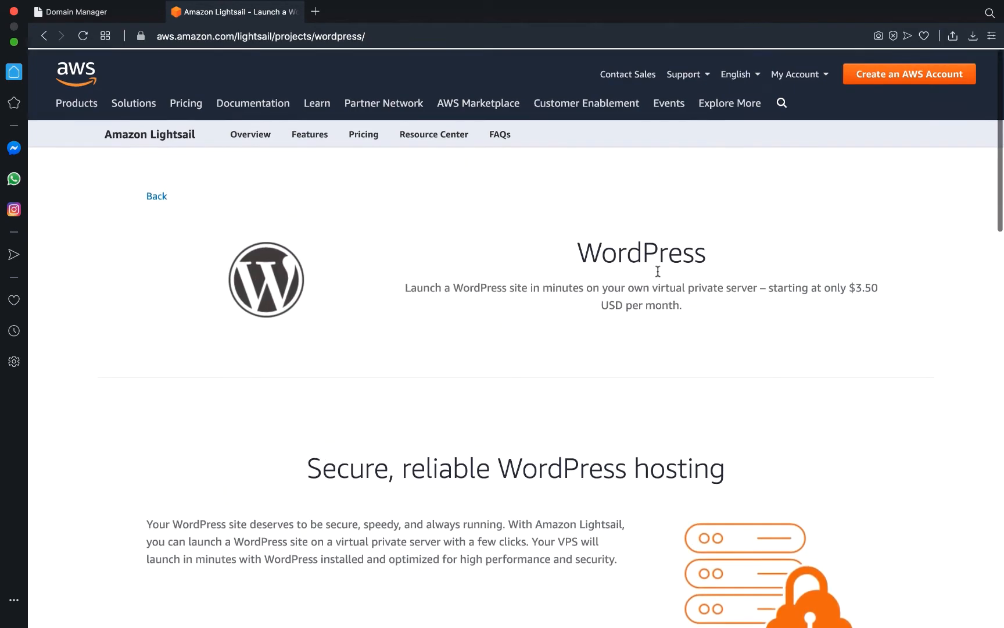
scroll(659, 275, down, 8)
scroll(656, 269, down, 7)
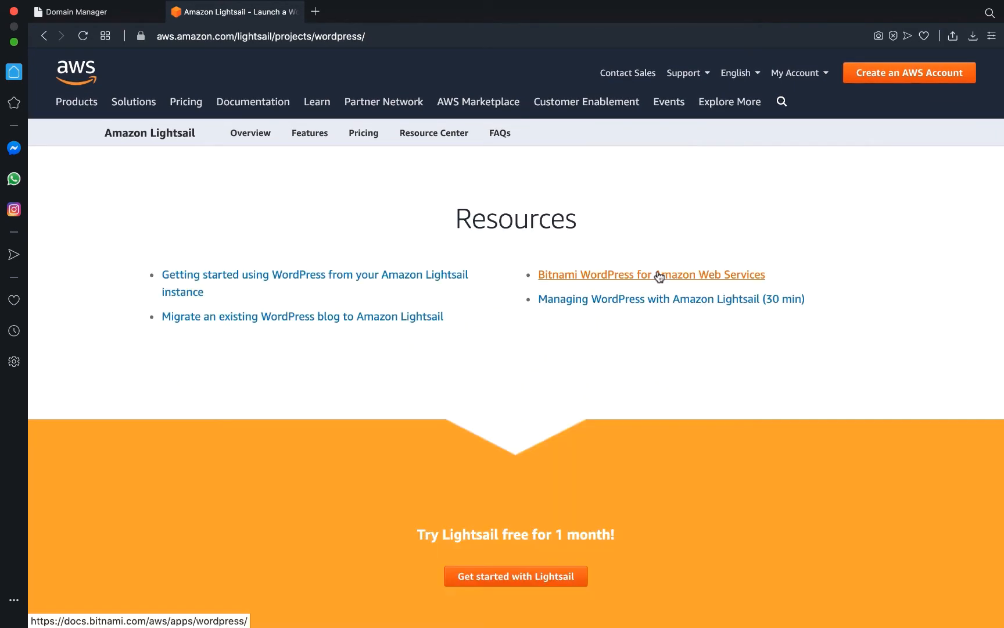
scroll(659, 276, up, 15)
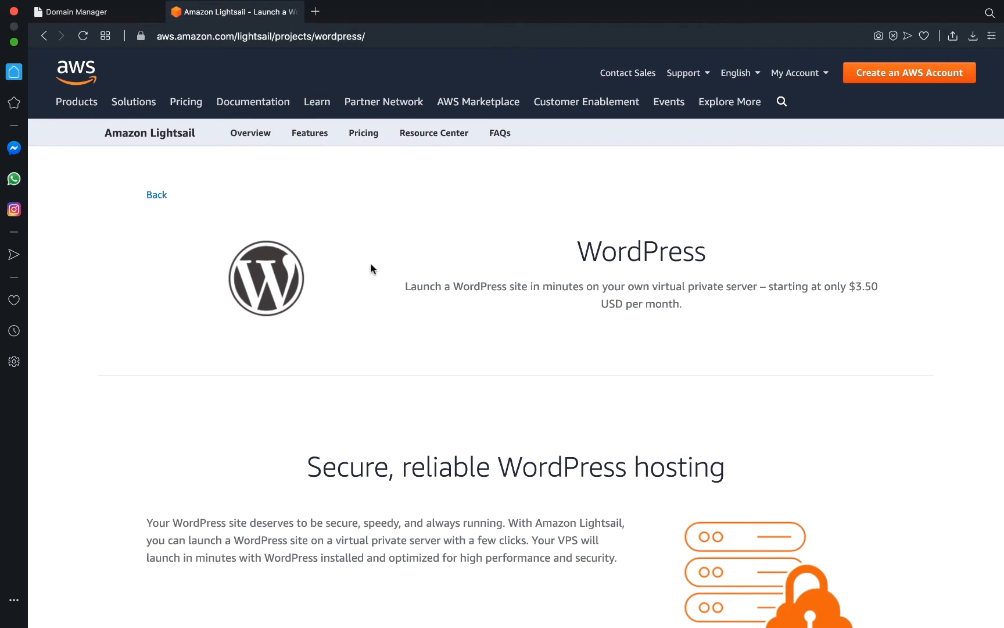
scroll(374, 369, down, 5)
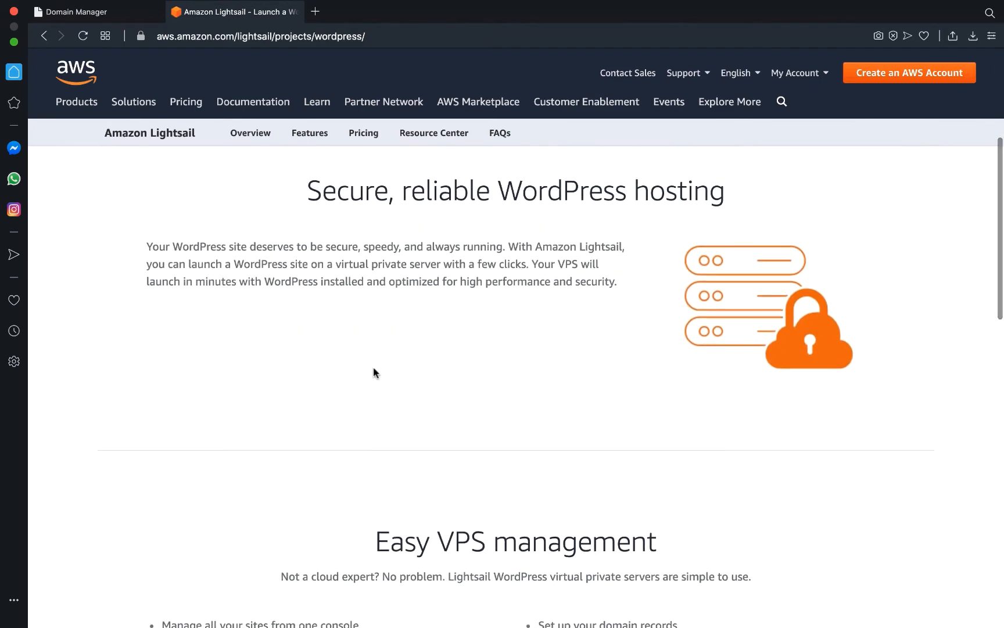
scroll(374, 368, up, 3)
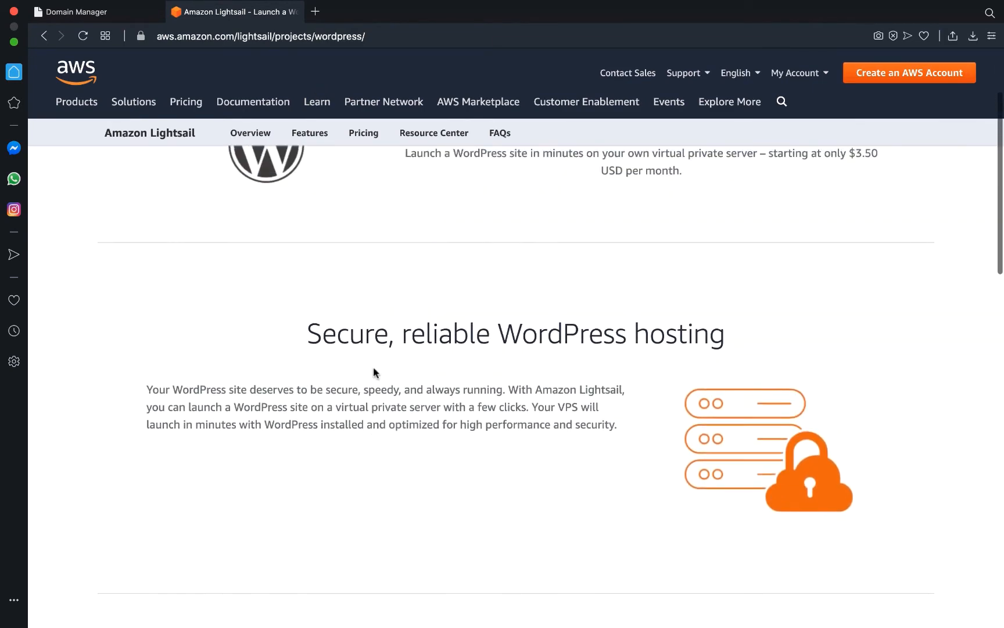
scroll(515, 411, up, 2)
scroll(516, 410, up, 1)
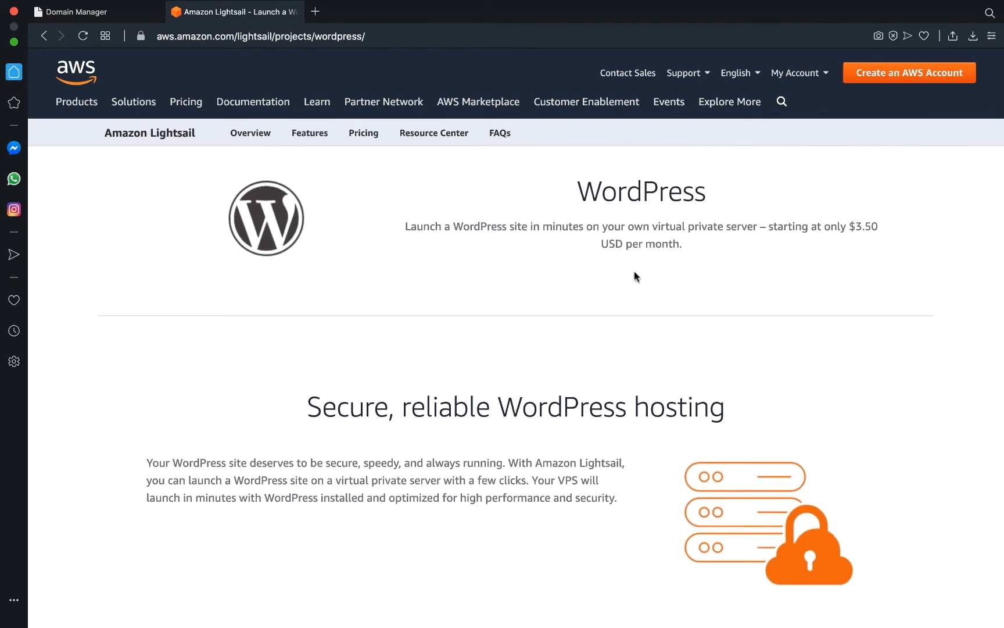
scroll(638, 285, down, 10)
scroll(638, 285, down, 2)
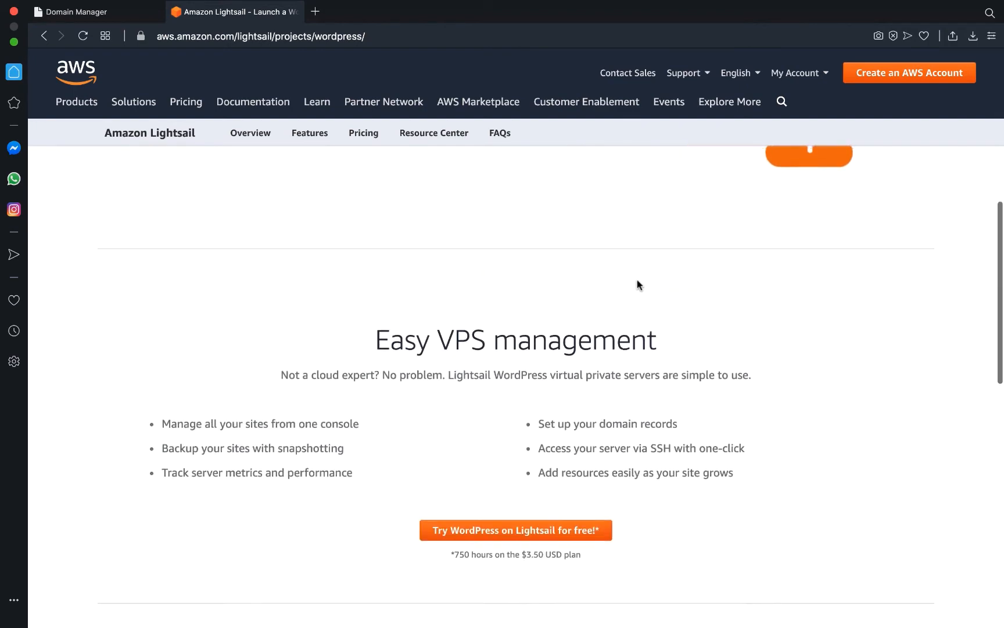
scroll(466, 366, down, 1)
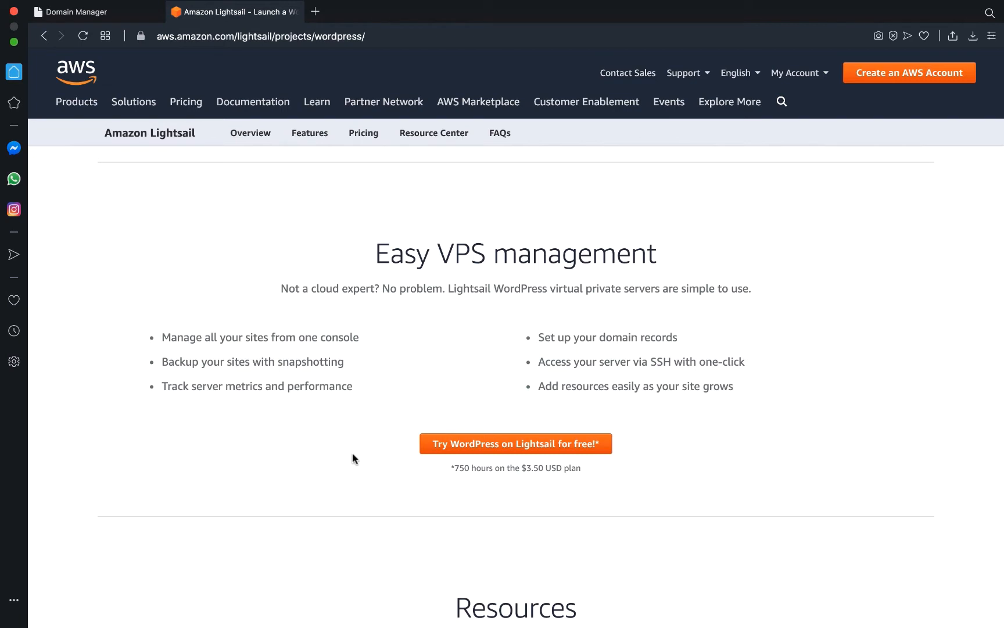
Start the free WordPress trial and sign in to an existing AWS account as root user.
click(518, 447)
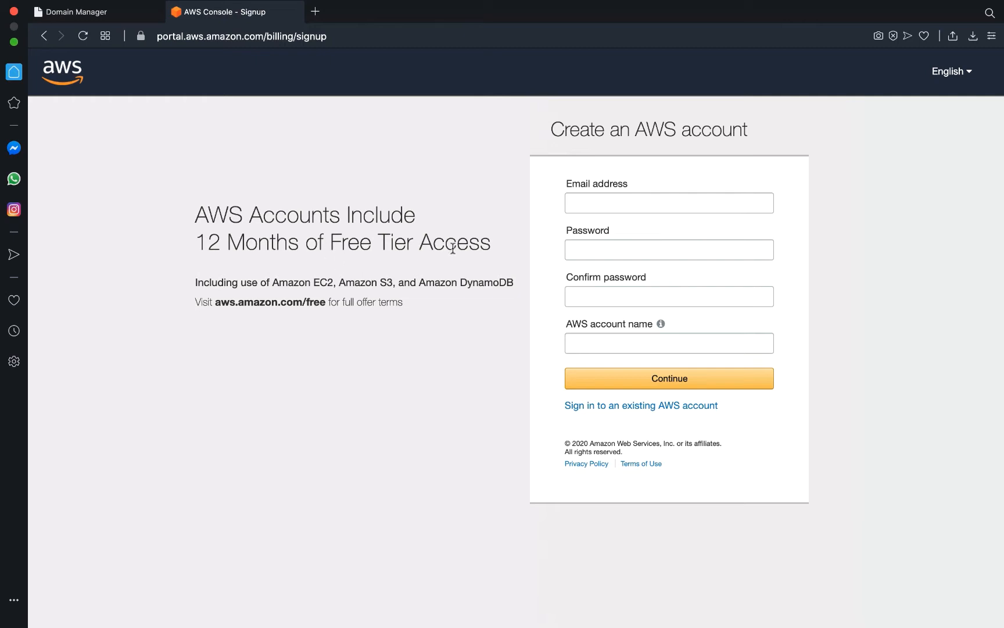
click(619, 407)
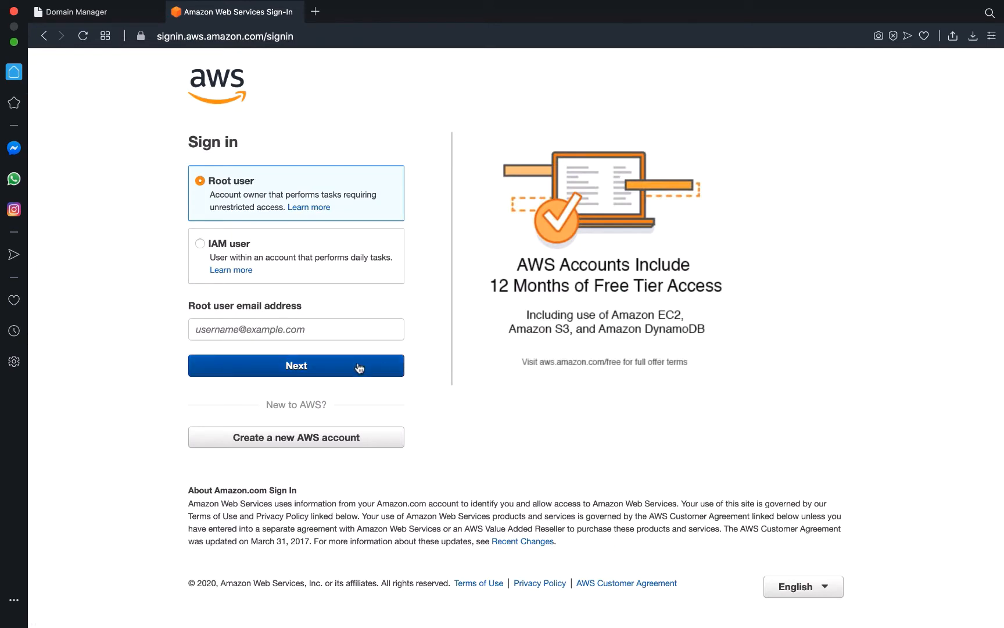
click(302, 330)
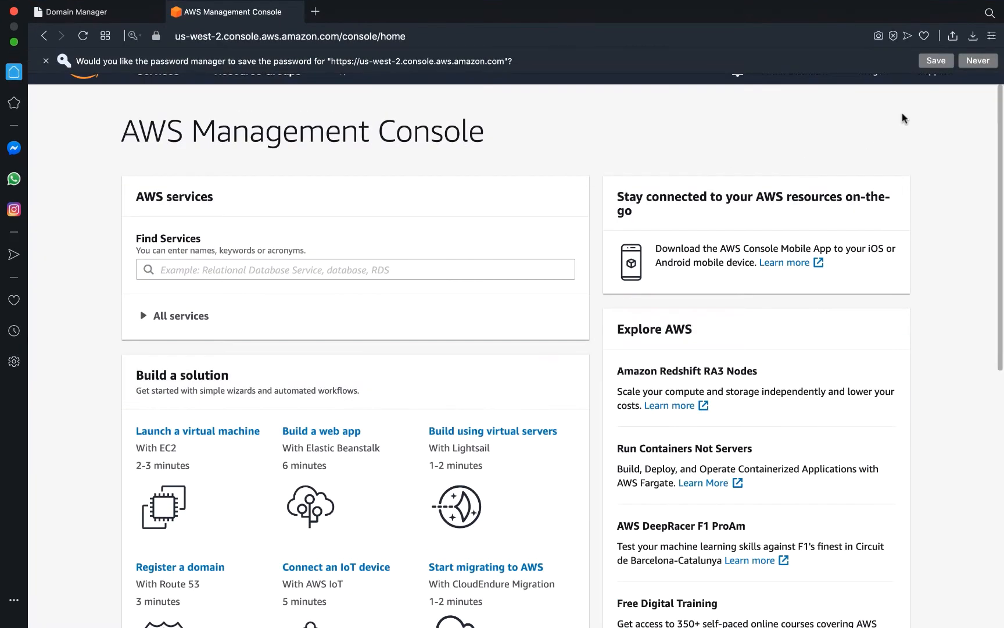
Decline saving the password in the browser and scroll through the console home page.
click(978, 60)
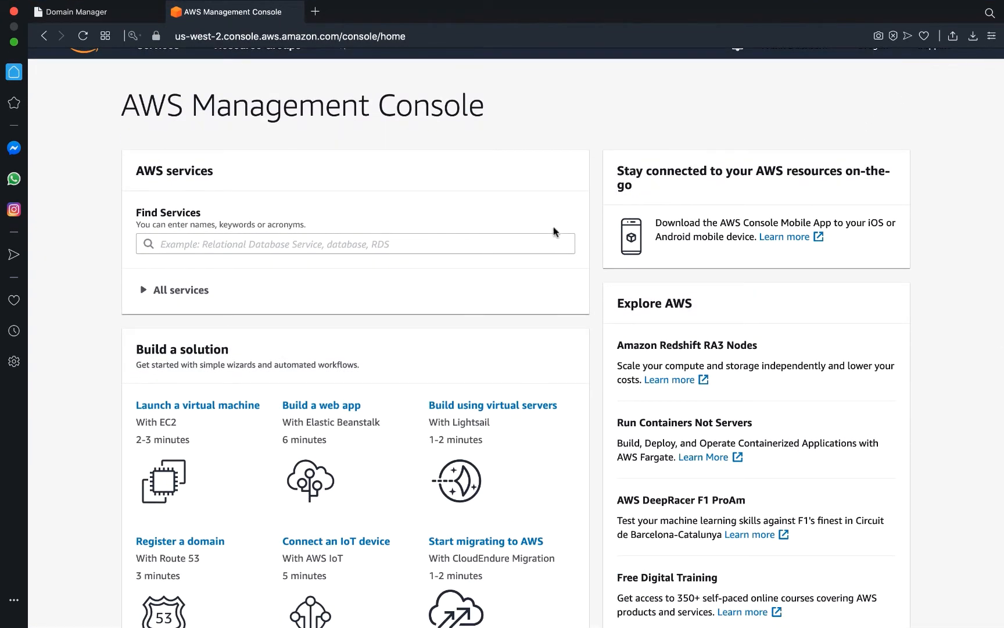
scroll(547, 256, up, 2)
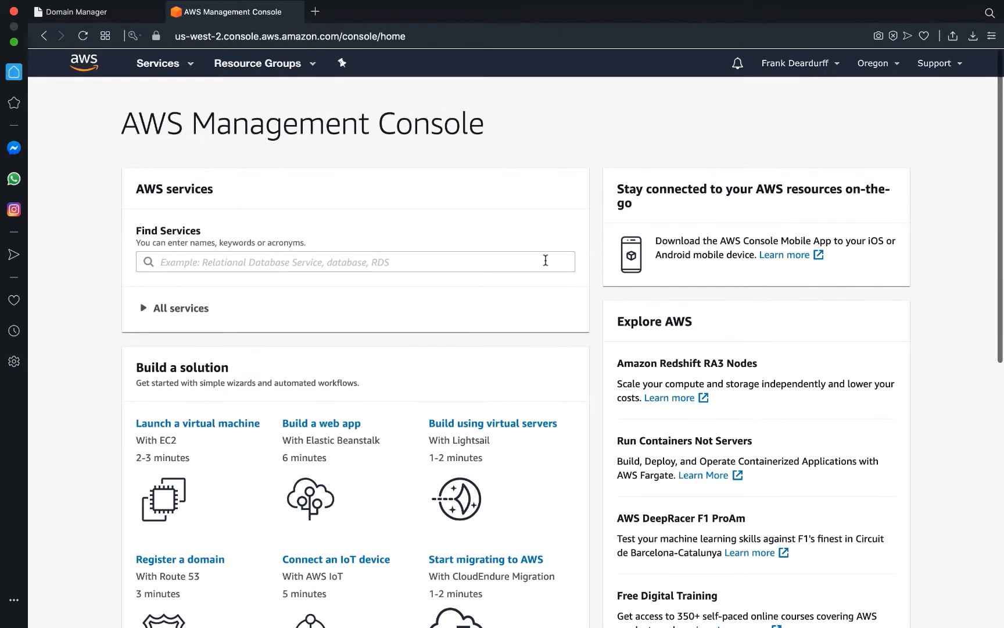
scroll(546, 260, down, 5)
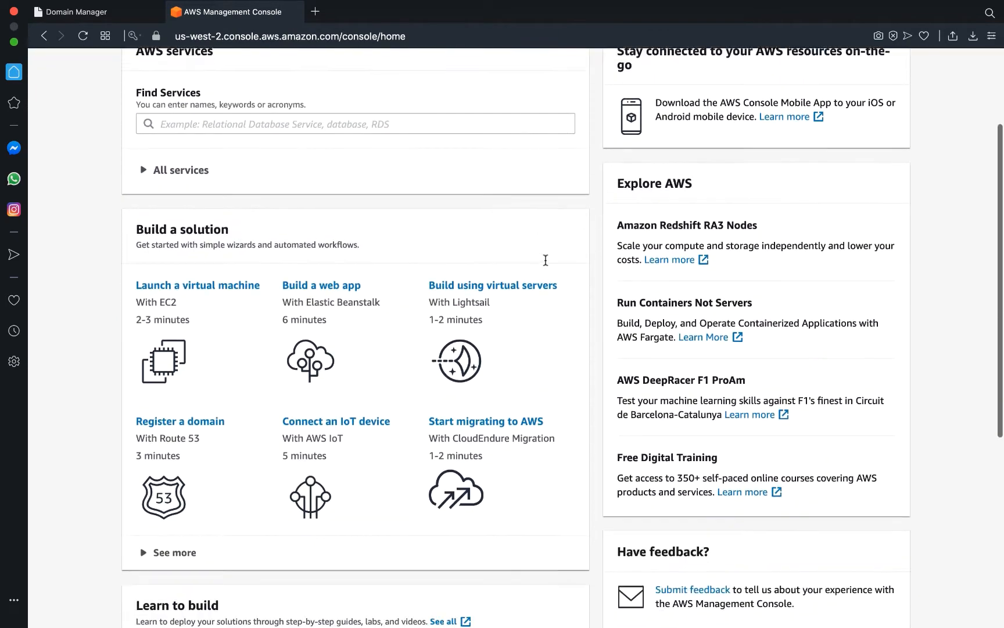
scroll(545, 260, down, 2)
scroll(546, 266, down, 10)
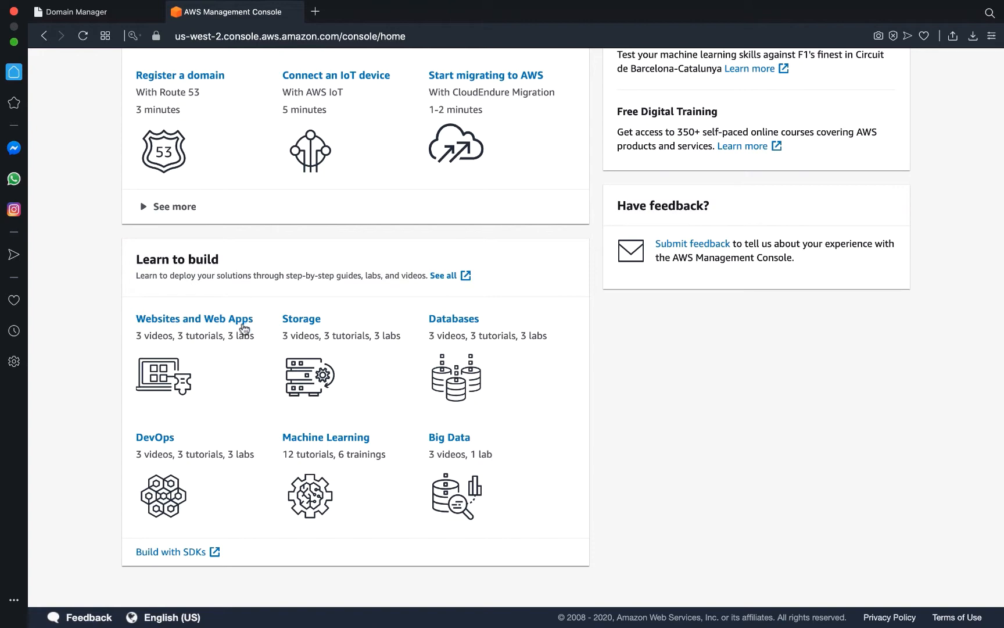
scroll(215, 360, up, 10)
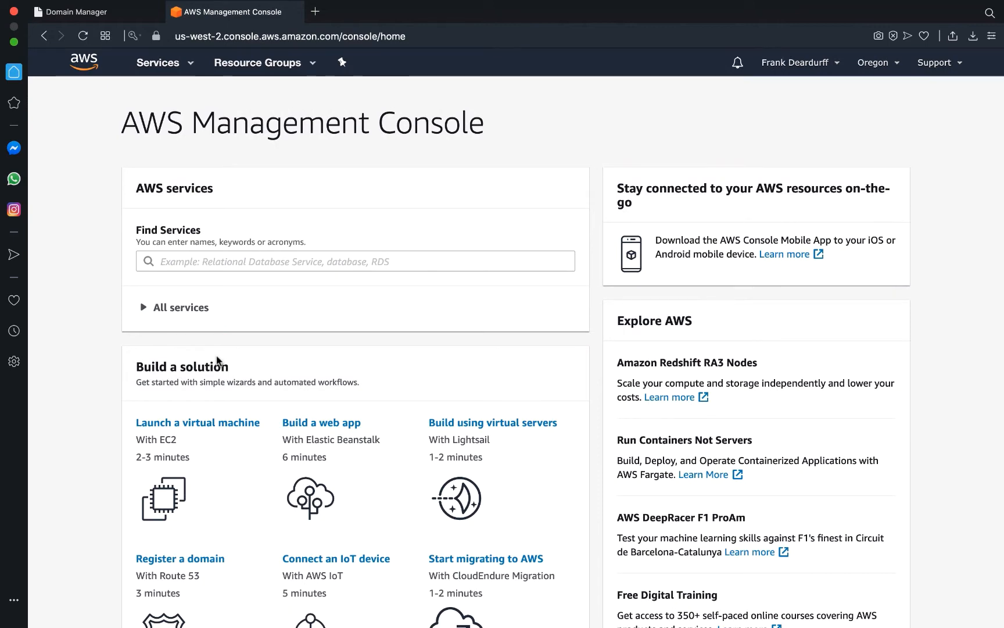
Return to the Lightsail WordPress page and choose 'Try WordPress on Lightsail for free!'.
scroll(218, 360, left, 5)
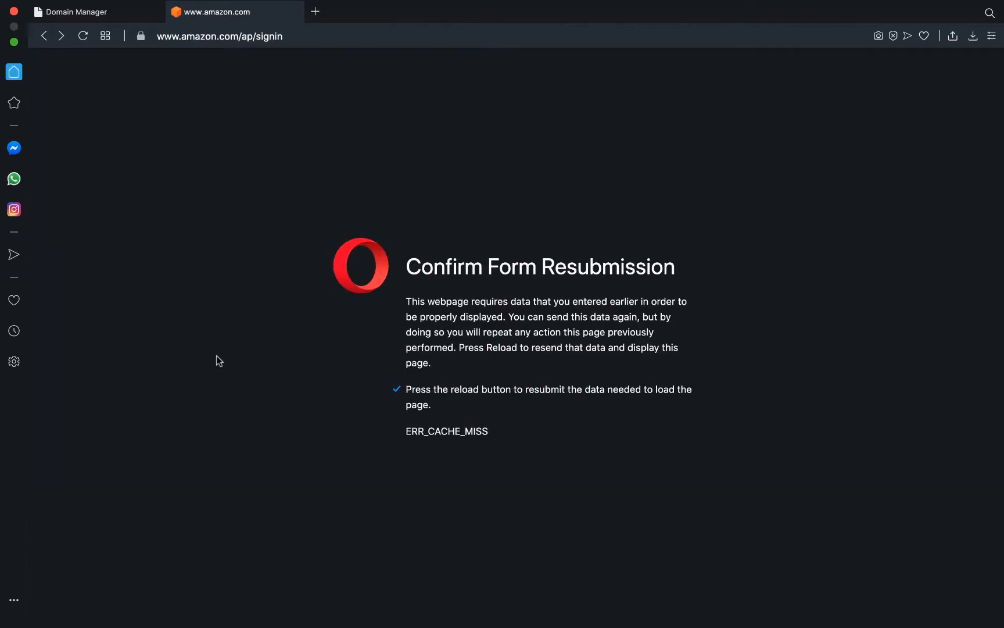
scroll(217, 356, right, 5)
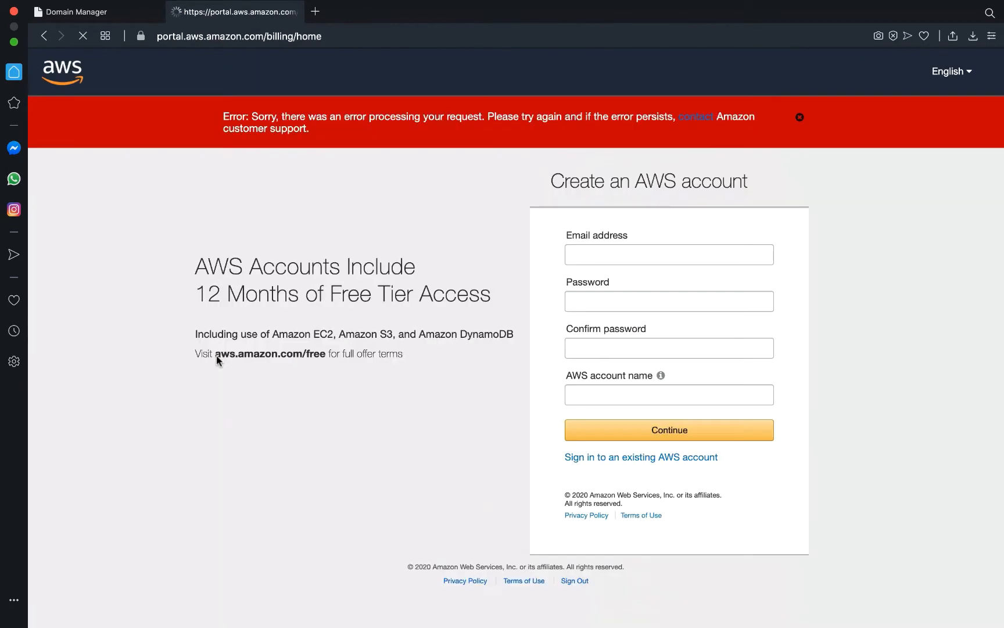
scroll(218, 360, left, 5)
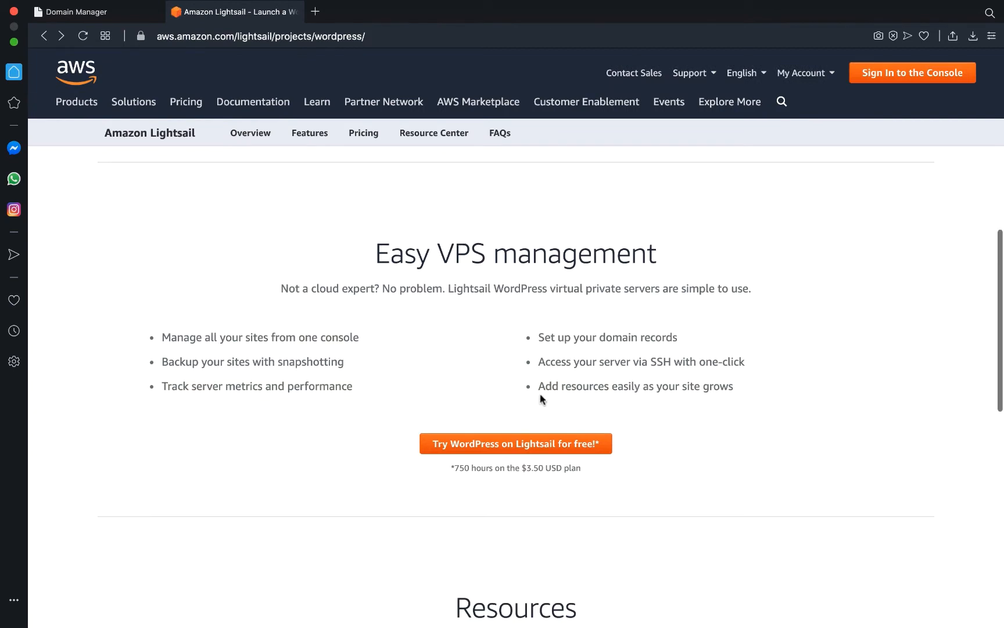
click(506, 441)
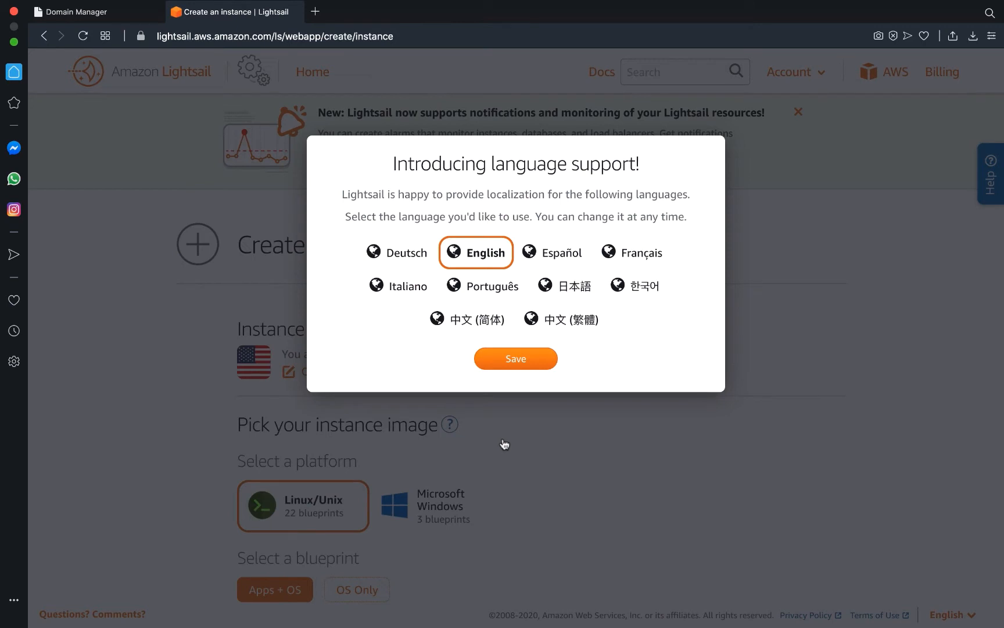
Keep English as the Lightsail language and dismiss the welcome dialog.
click(515, 360)
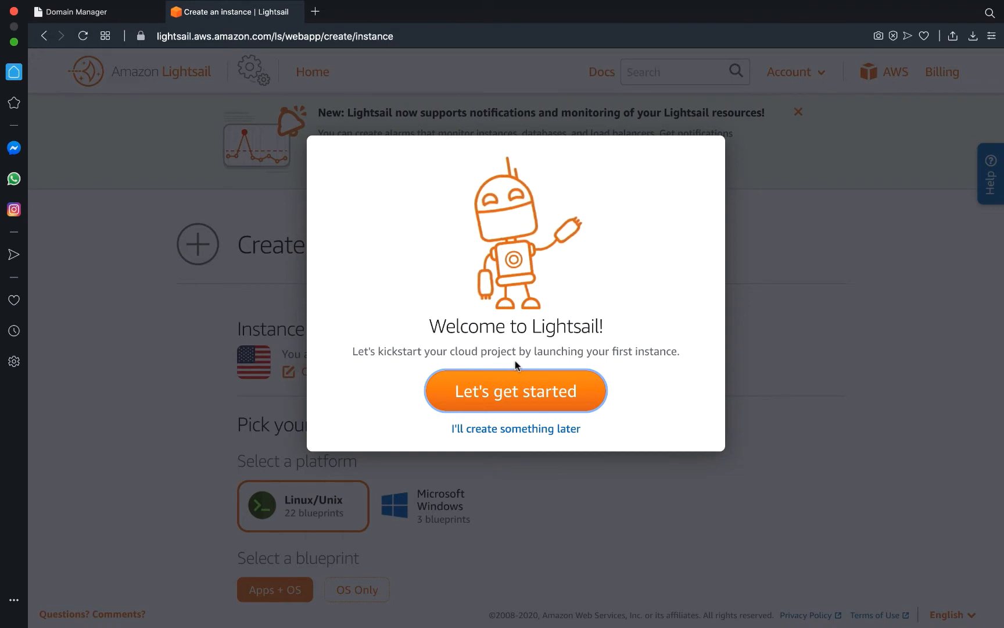
click(514, 389)
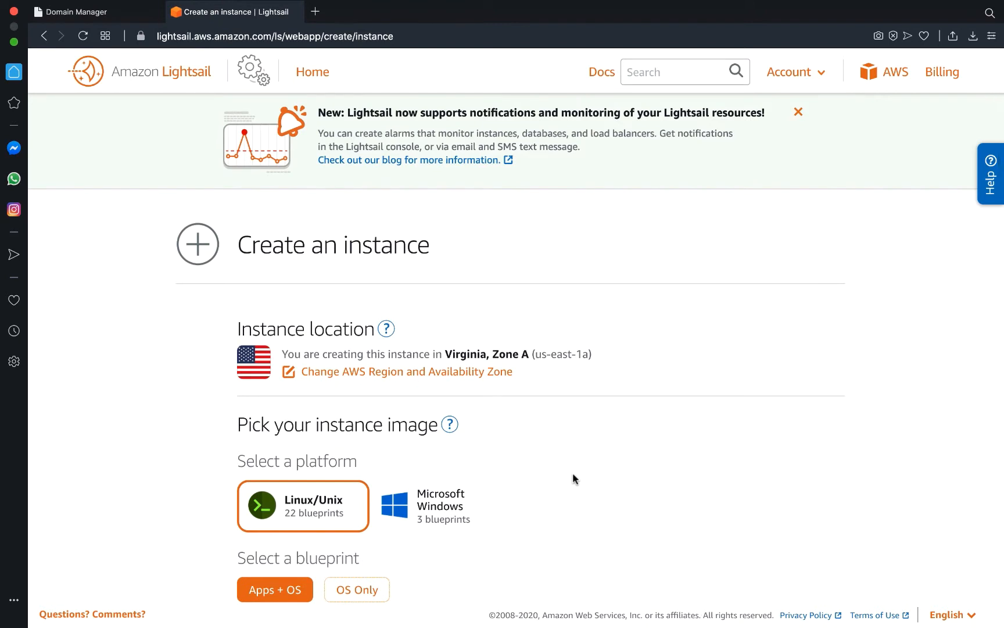
Review the instance form down to the $3.5 USD plan (512 MB, 1 vCPU, 20 GB SSD) and screenshot it.
scroll(573, 479, down, 3)
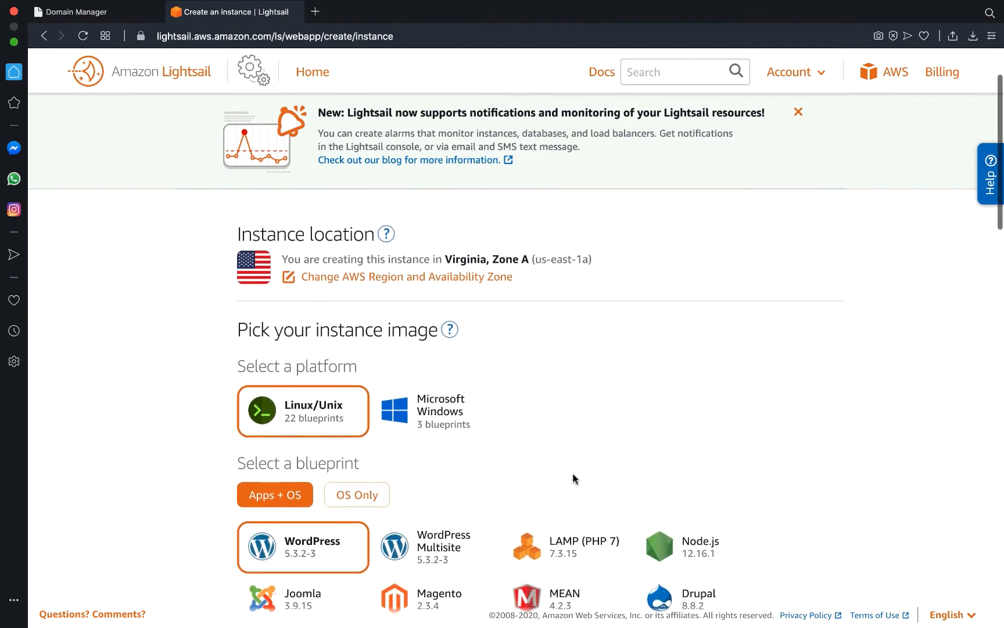
scroll(576, 428, down, 3)
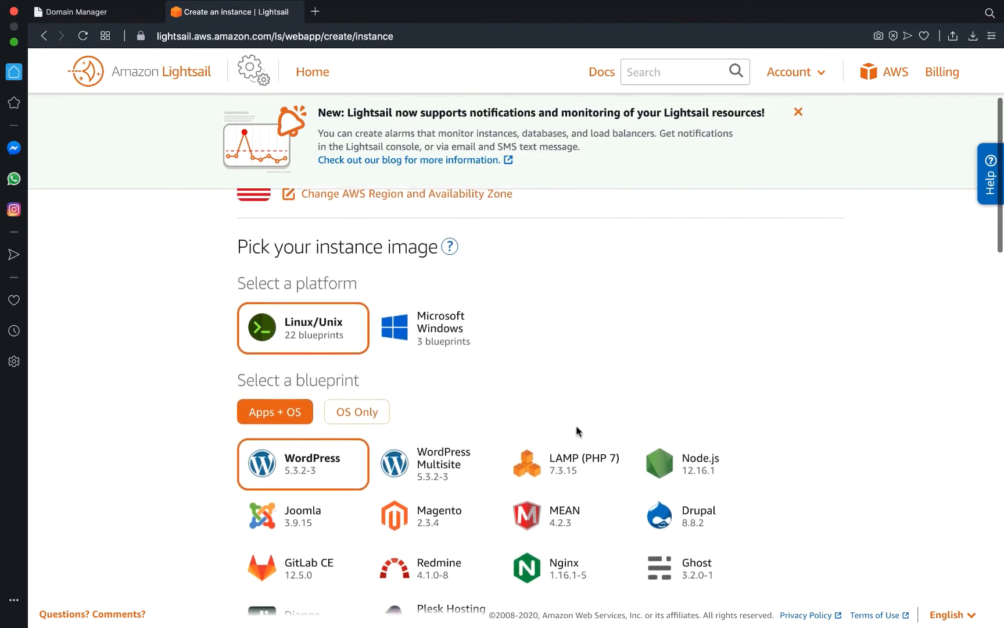
scroll(578, 431, down, 2)
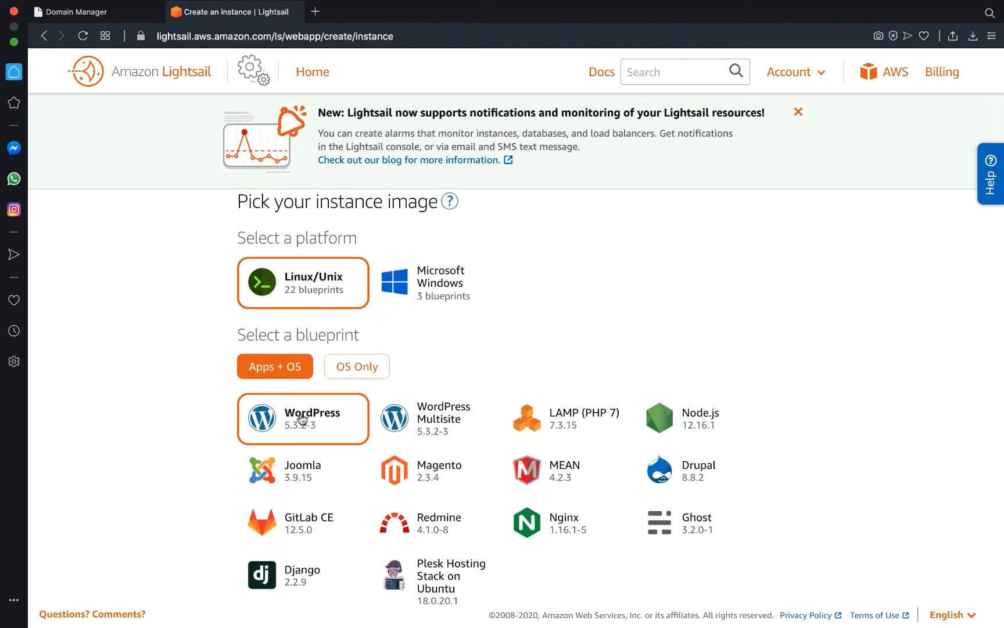
scroll(192, 474, down, 5)
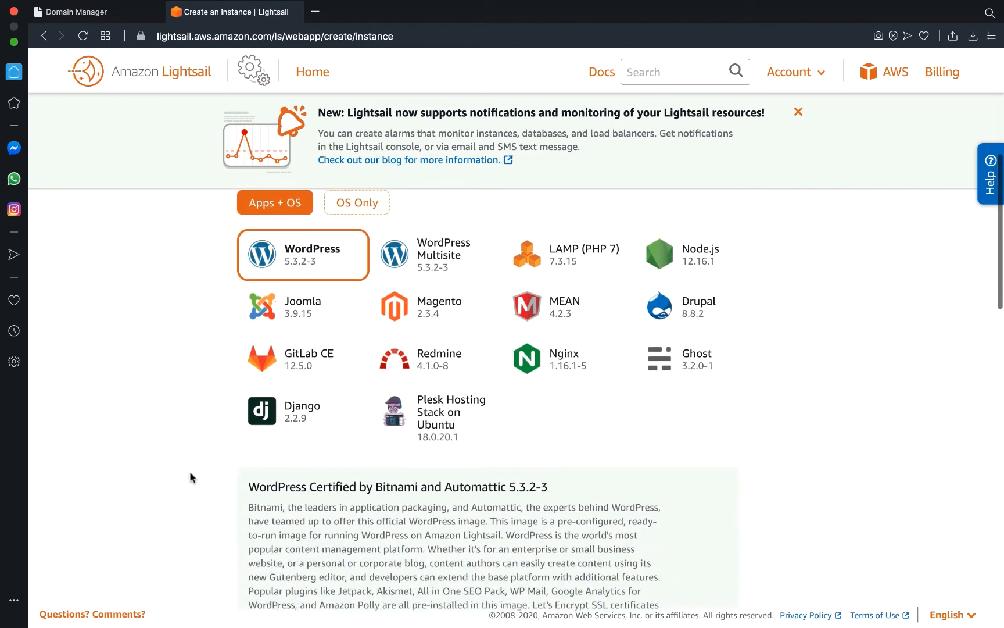
scroll(191, 476, down, 5)
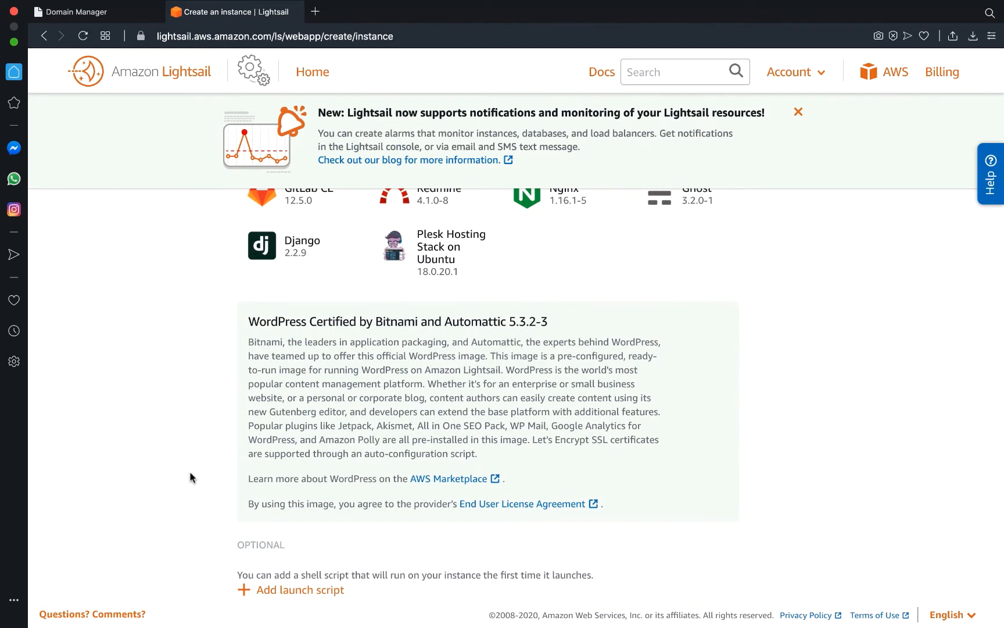
scroll(190, 476, down, 5)
scroll(190, 477, up, 3)
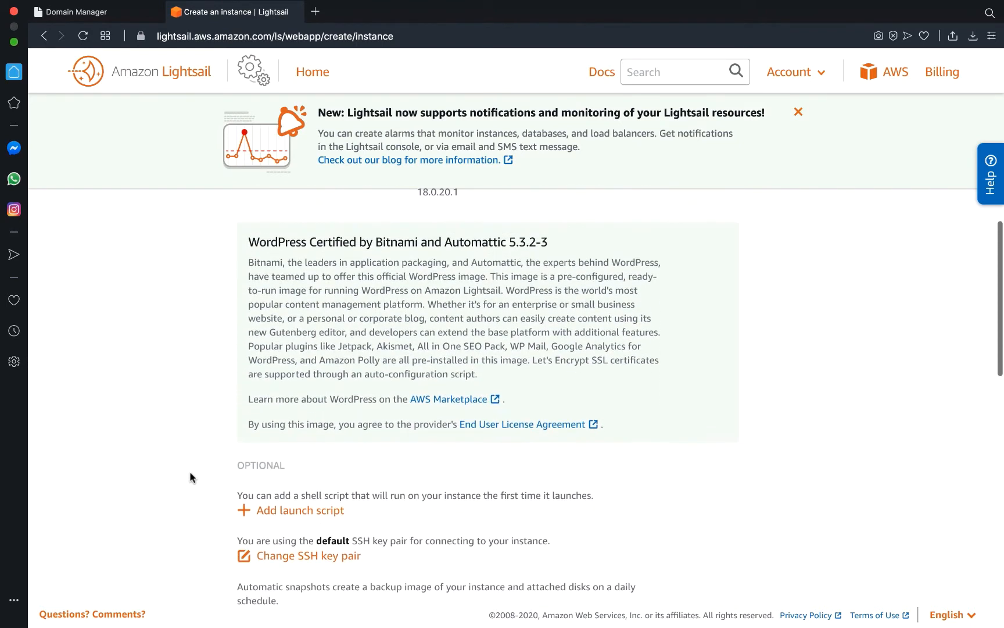
scroll(190, 477, down, 5)
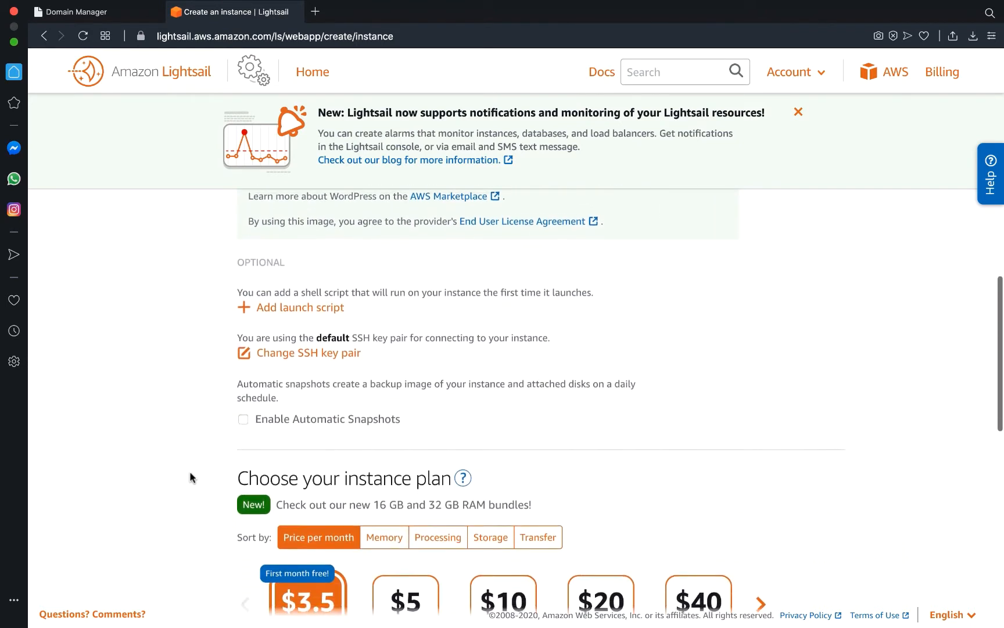
scroll(190, 477, down, 5)
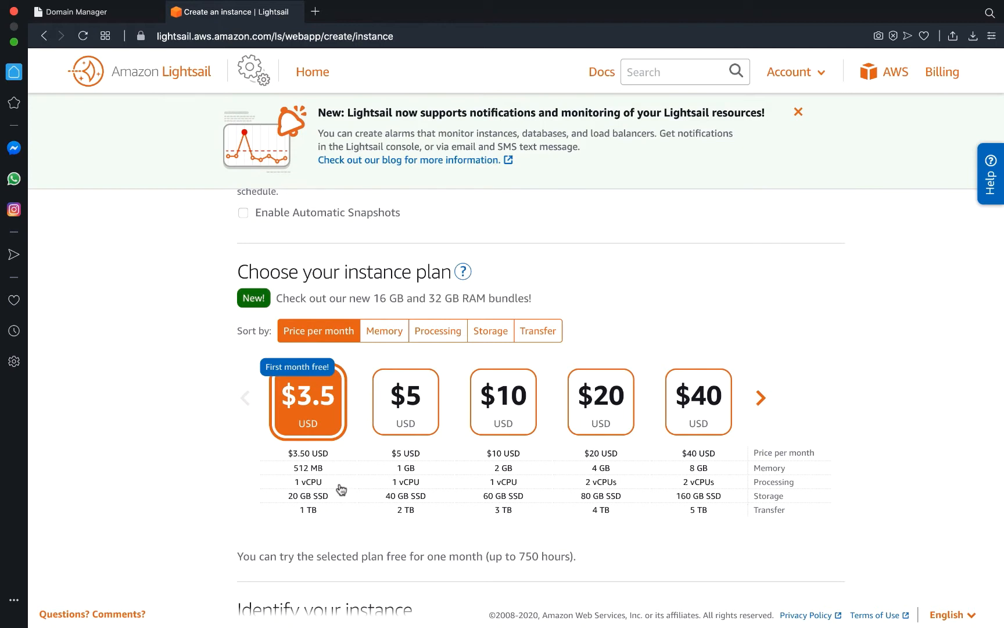
key(super+shift+3)
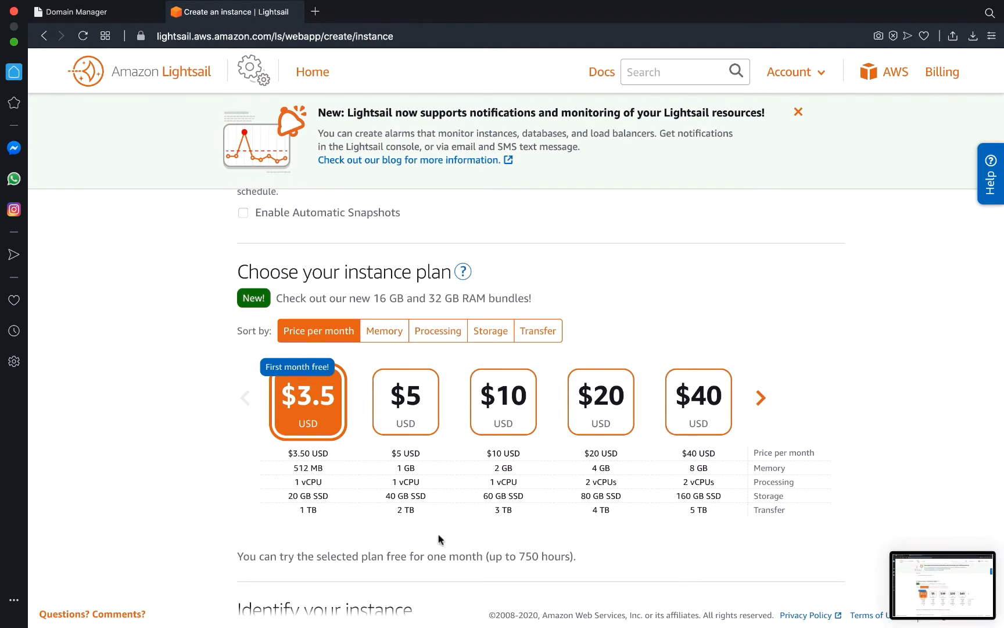
scroll(211, 498, down, 6)
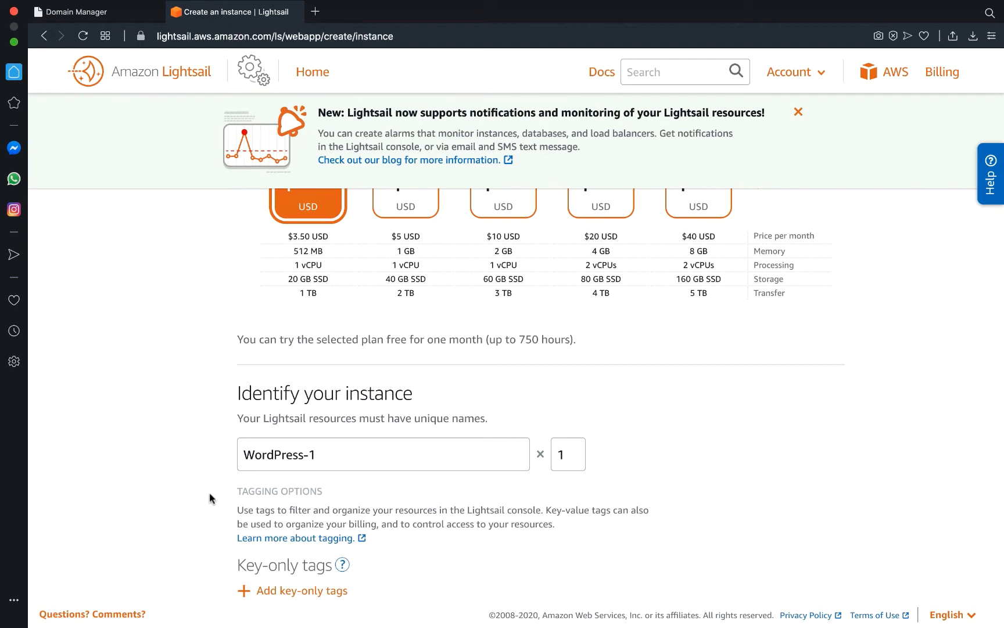
Rename the instance from WordPress-1 to wp_37pxls.
scroll(209, 492, down, 2)
triple_click(327, 409)
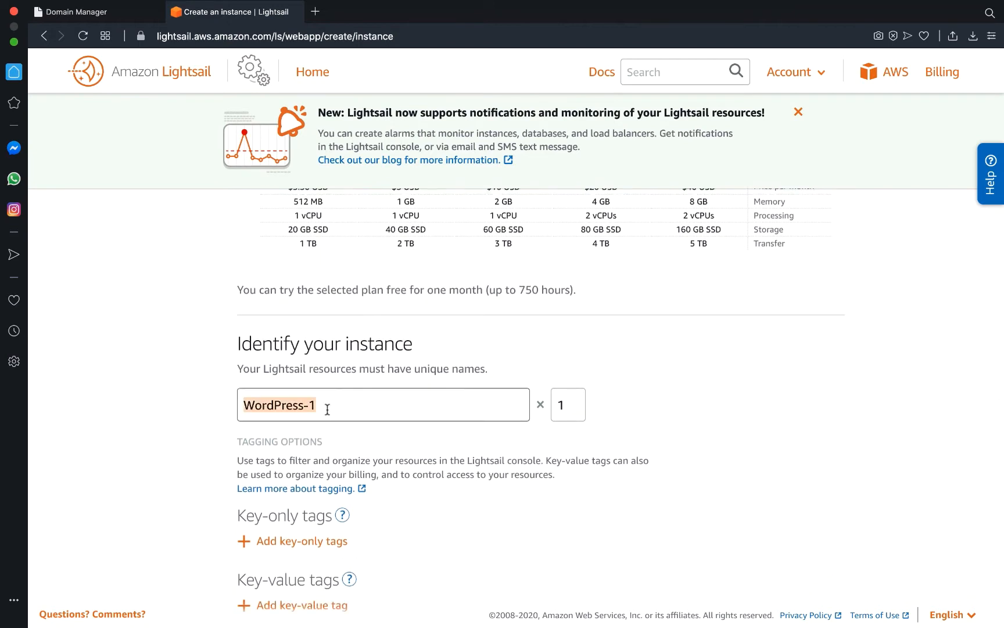
text(wp+)
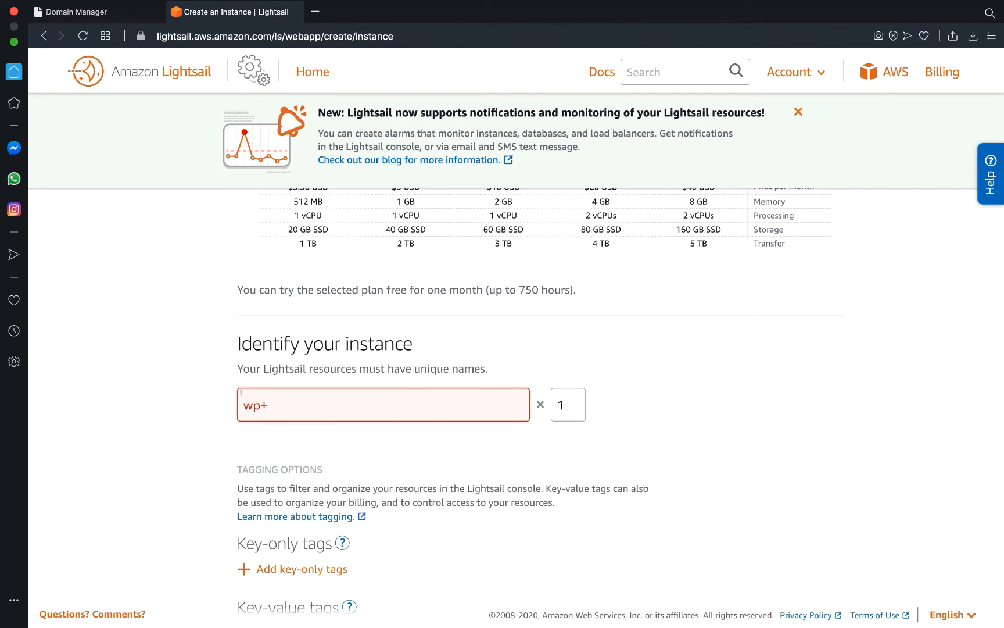
key(BackSpace)
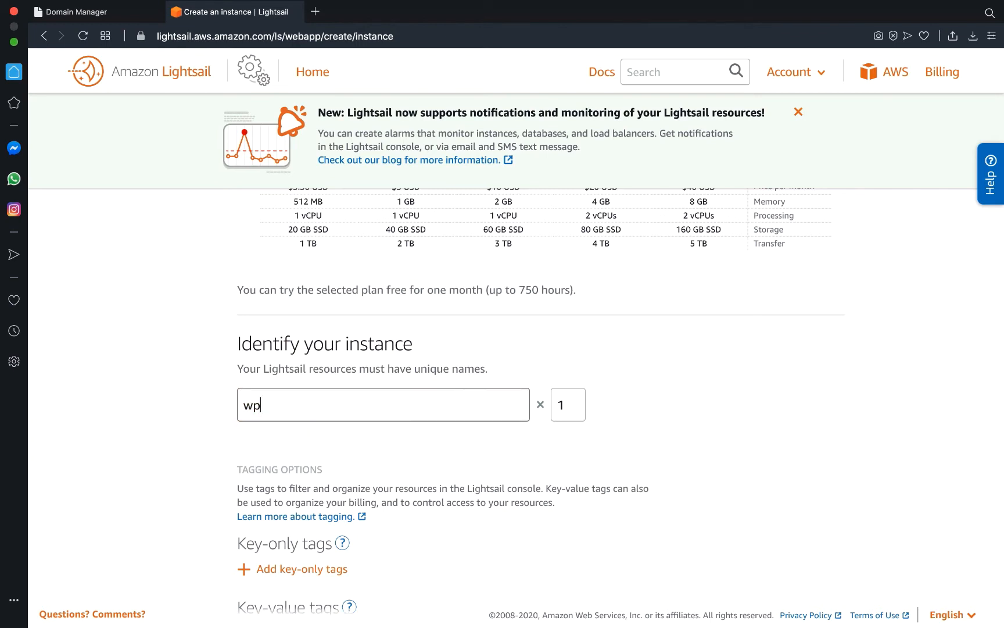
text(_)
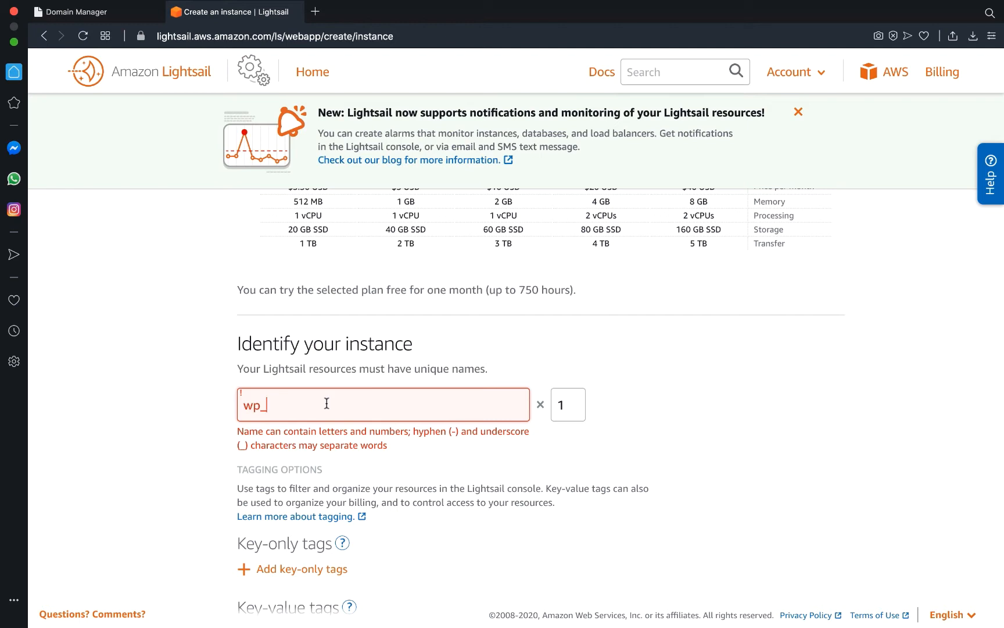
text(3)
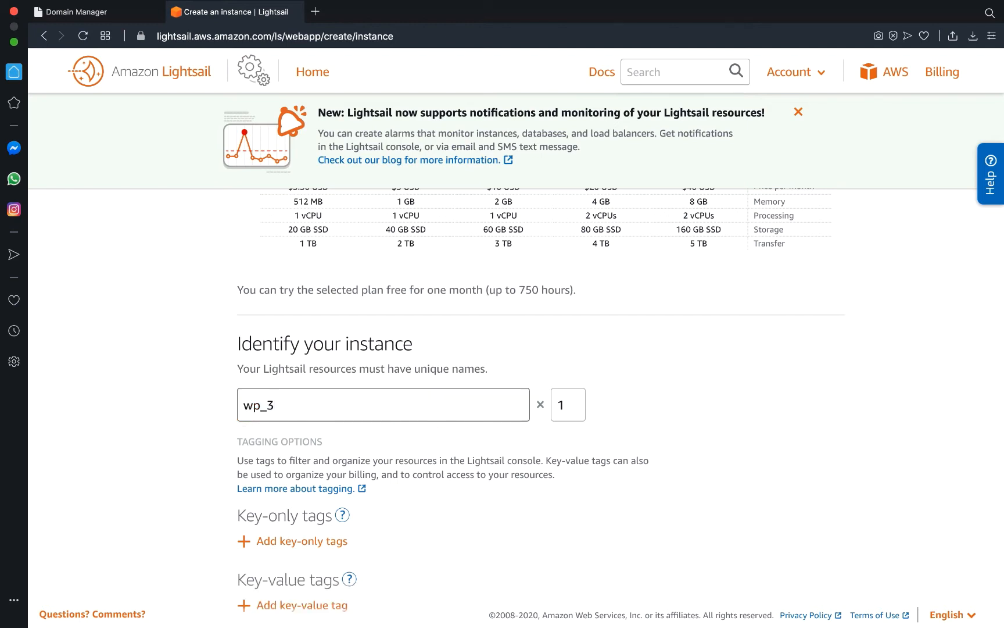
text(7pxls)
Read the key-only tags help, close it, and create the wp_37pxls instance.
scroll(152, 425, down, 1)
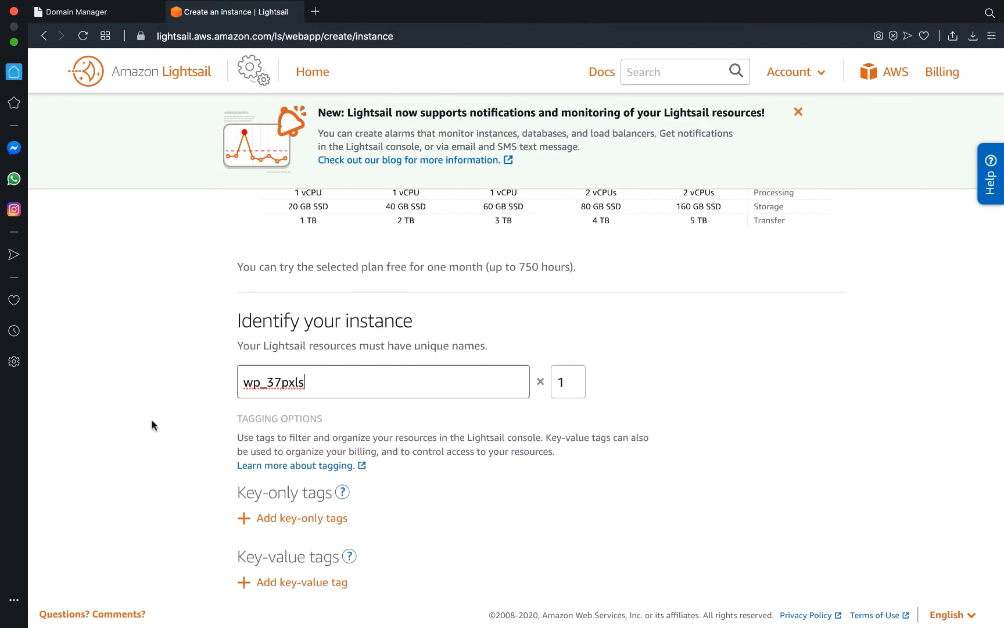
scroll(152, 419, down, 3)
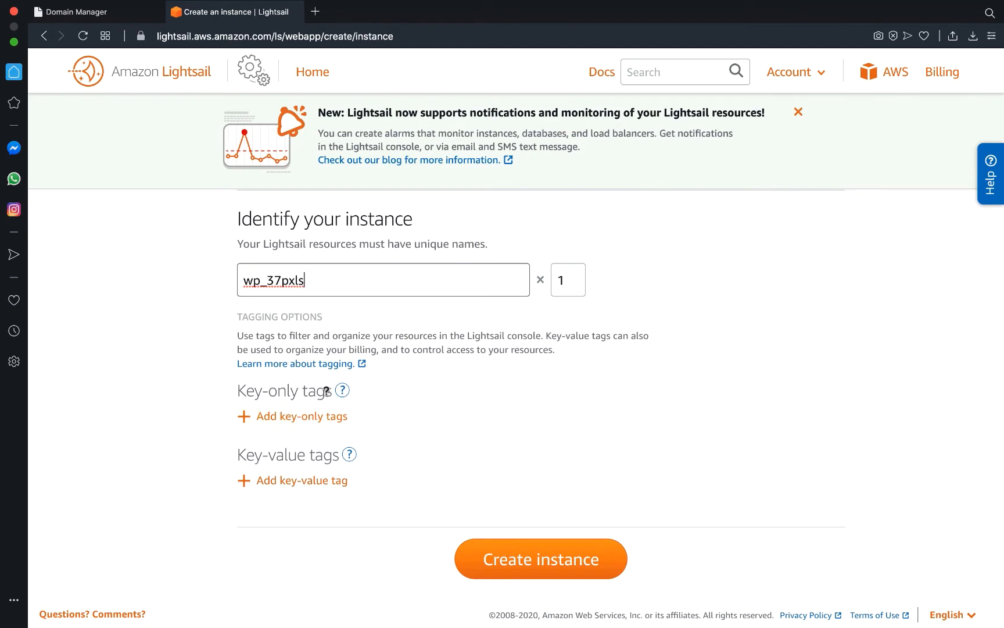
click(342, 390)
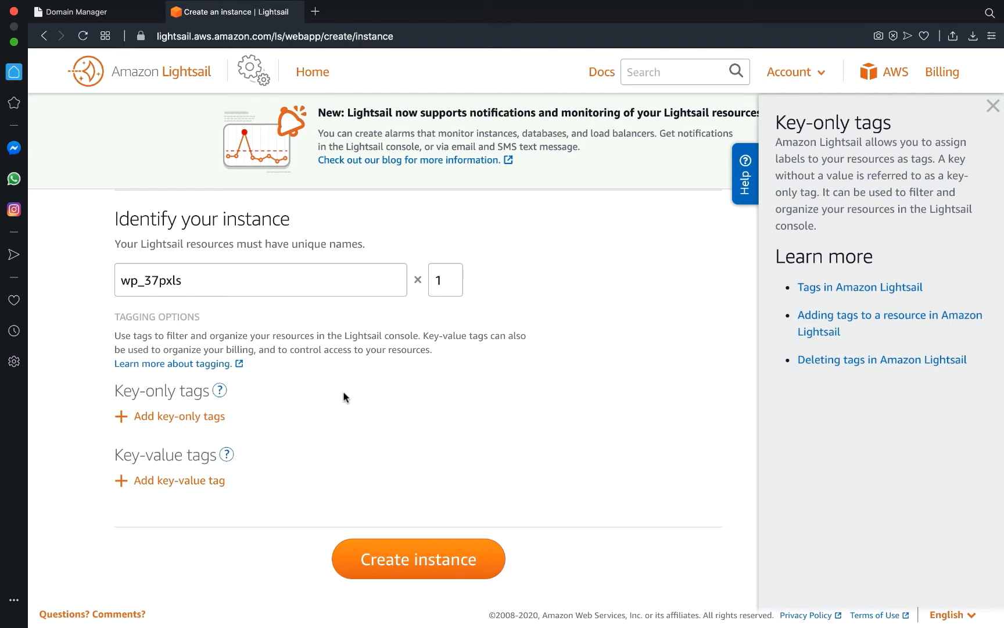
click(993, 106)
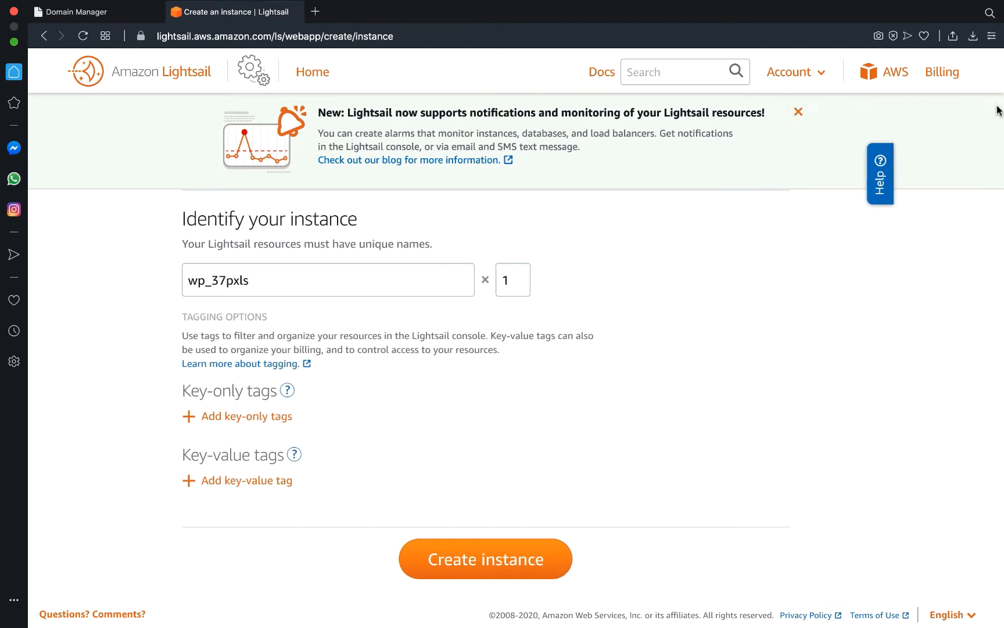
click(537, 559)
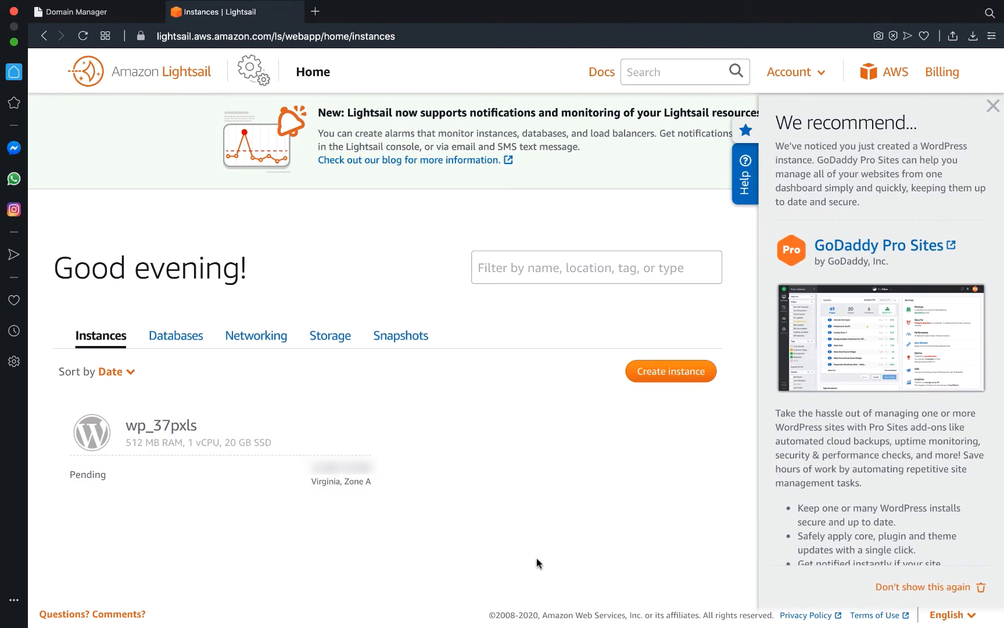
Dismiss the GoDaddy recommendation, glance at the Create instance form, and wait for wp_37pxls to show Running.
click(993, 105)
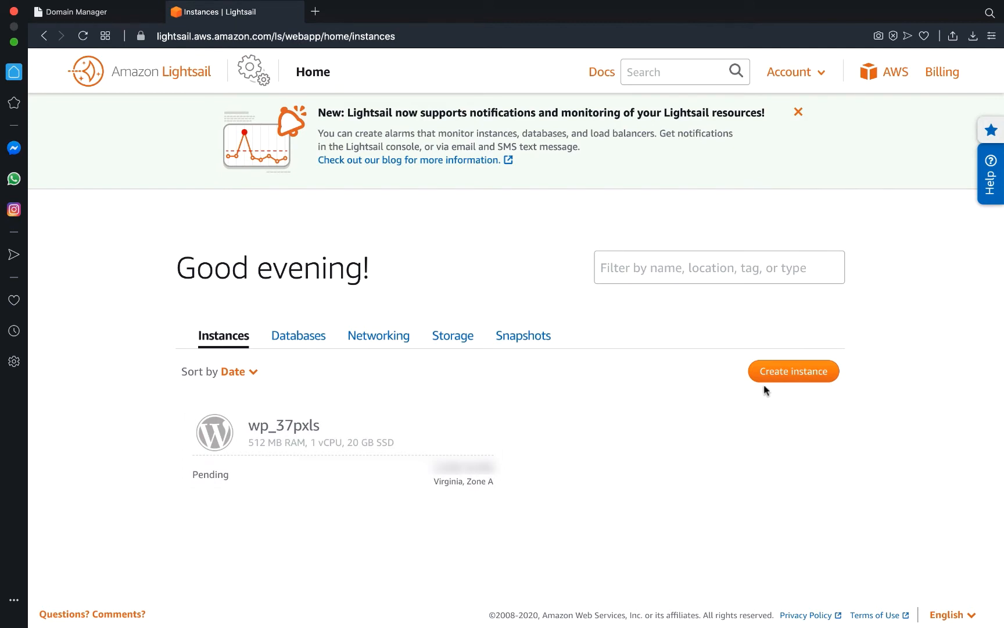
click(782, 376)
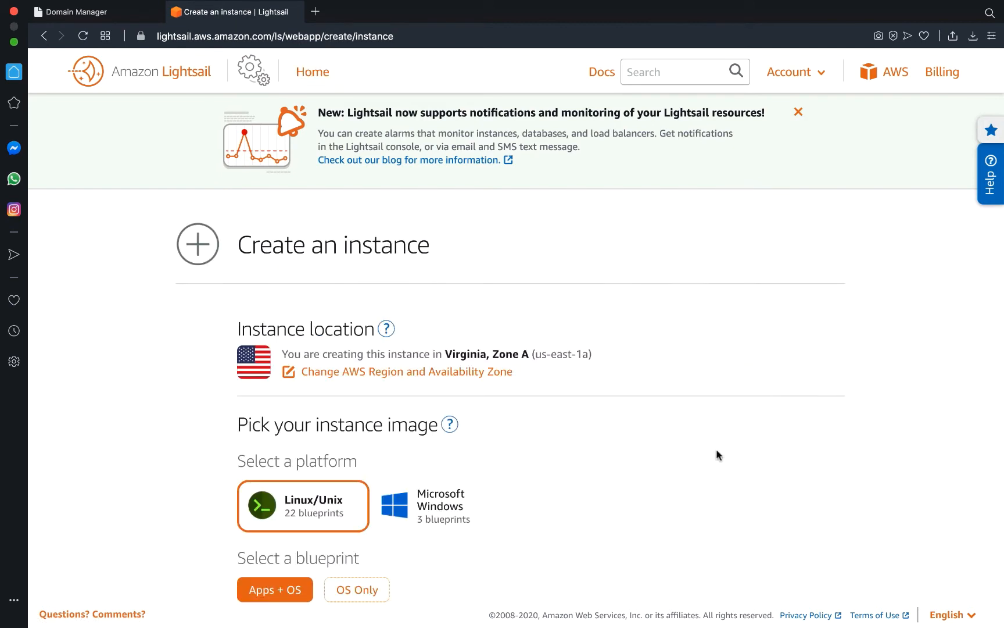
scroll(718, 455, down, 10)
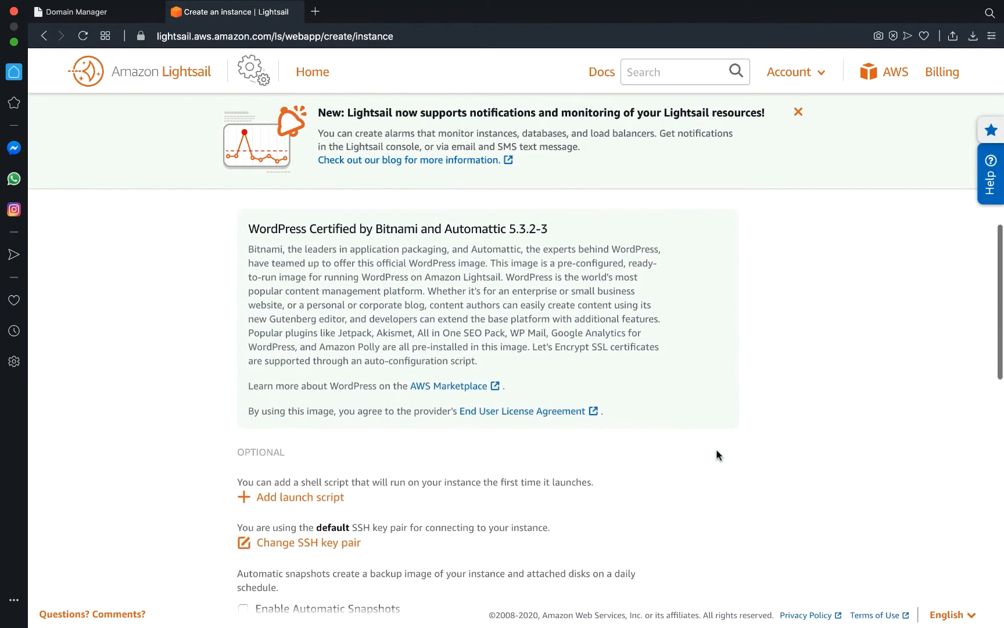
scroll(717, 455, down, 10)
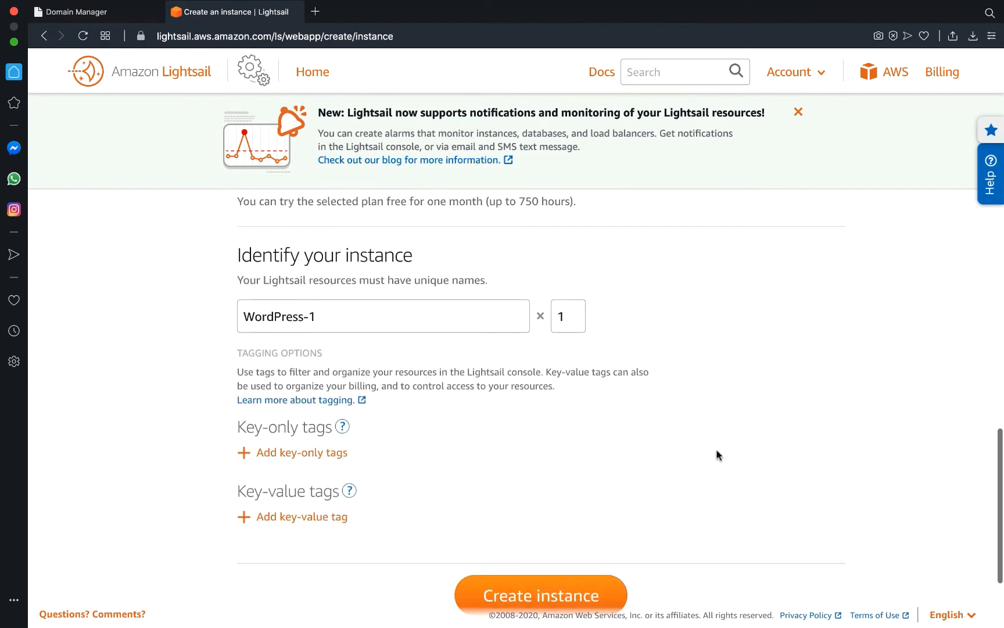
scroll(717, 453, up, 10)
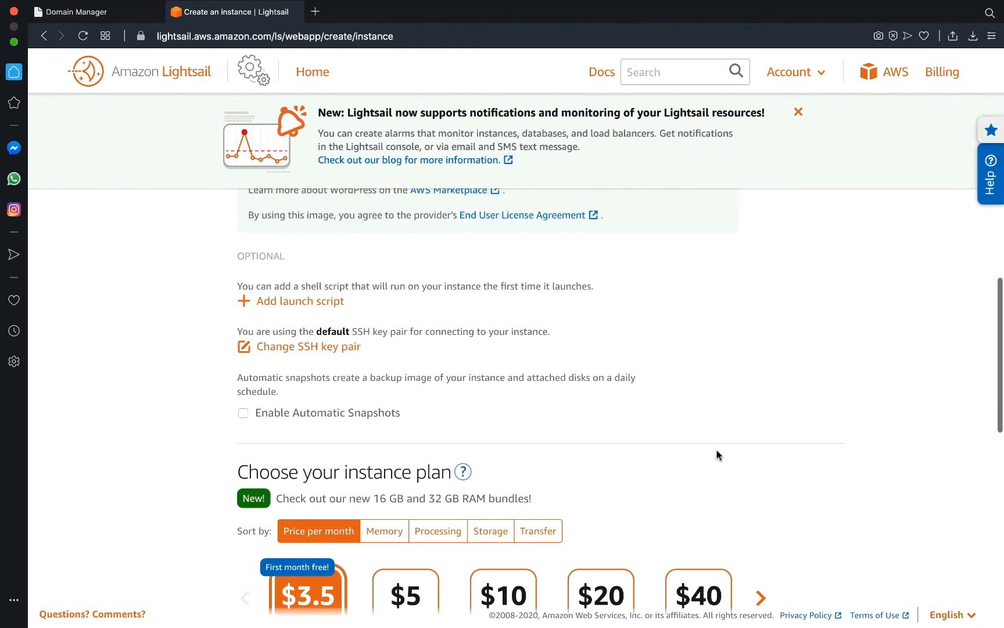
scroll(718, 455, up, 10)
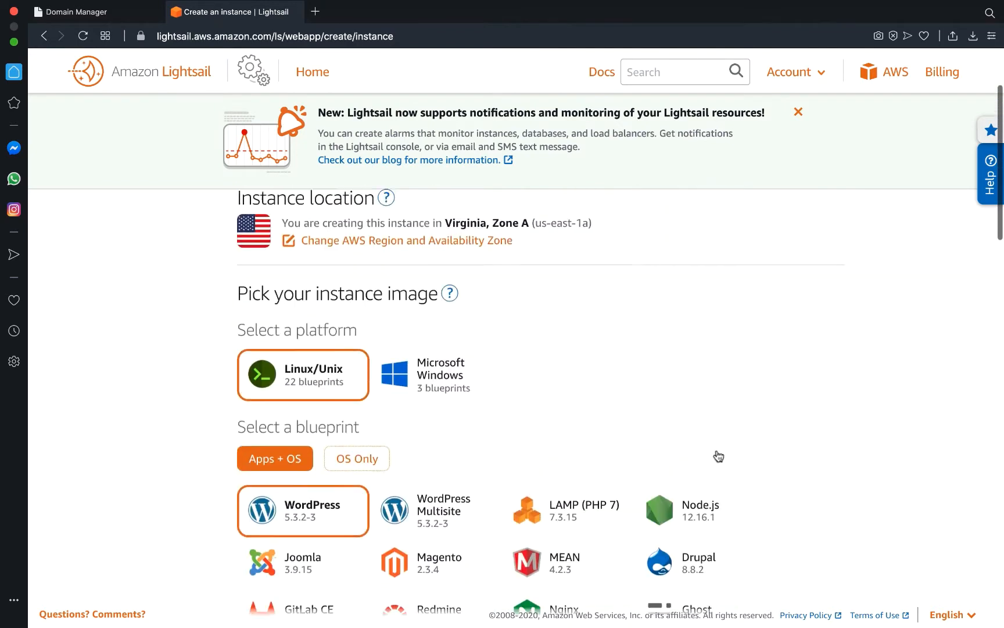
scroll(718, 455, left, 5)
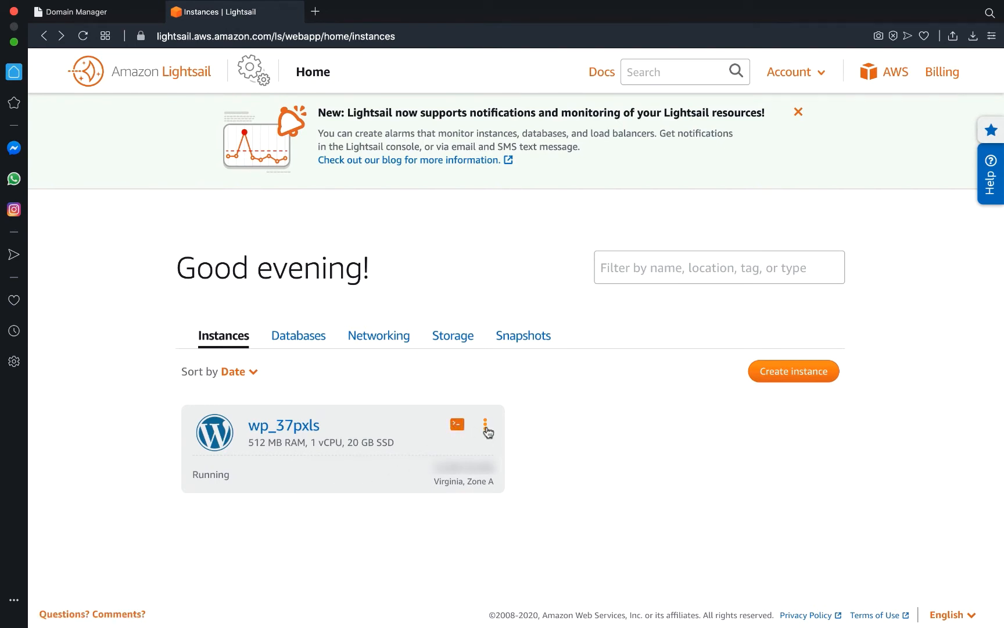
Open wp_37pxls and launch a browser SSH session from its Connect page.
click(281, 430)
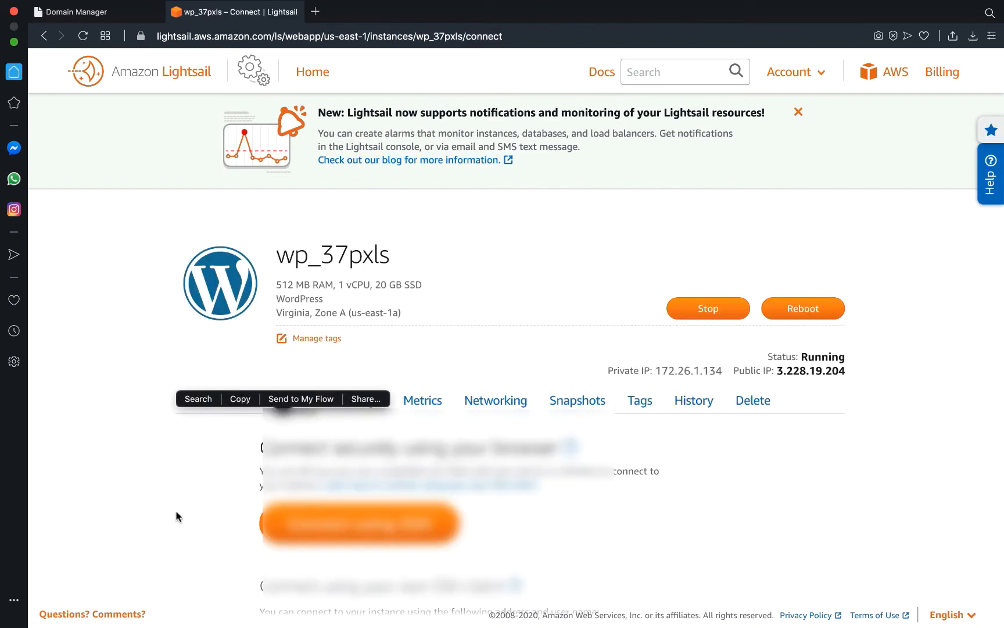
scroll(175, 510, down, 3)
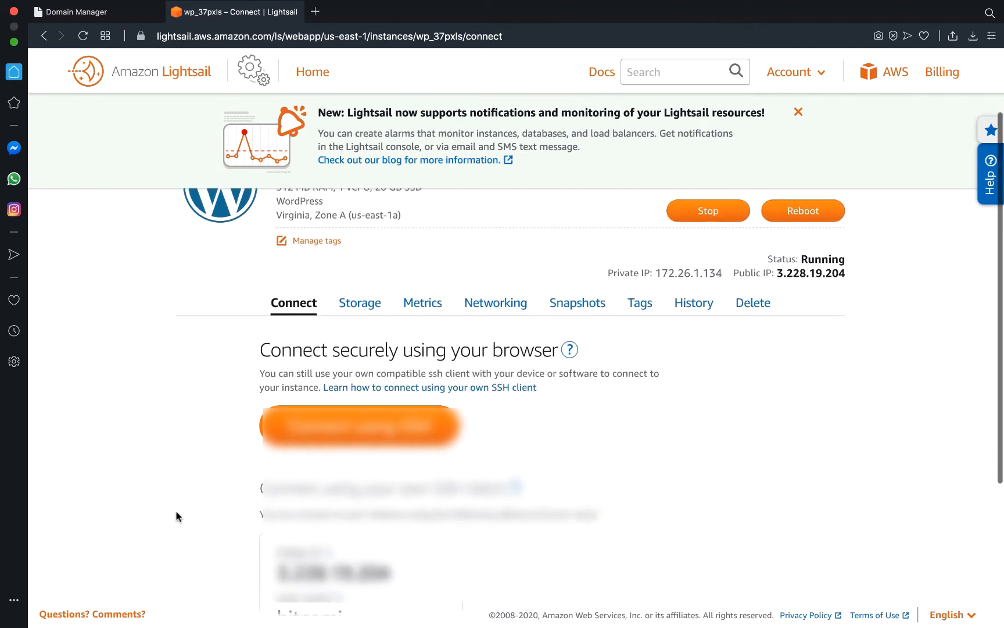
scroll(176, 510, down, 5)
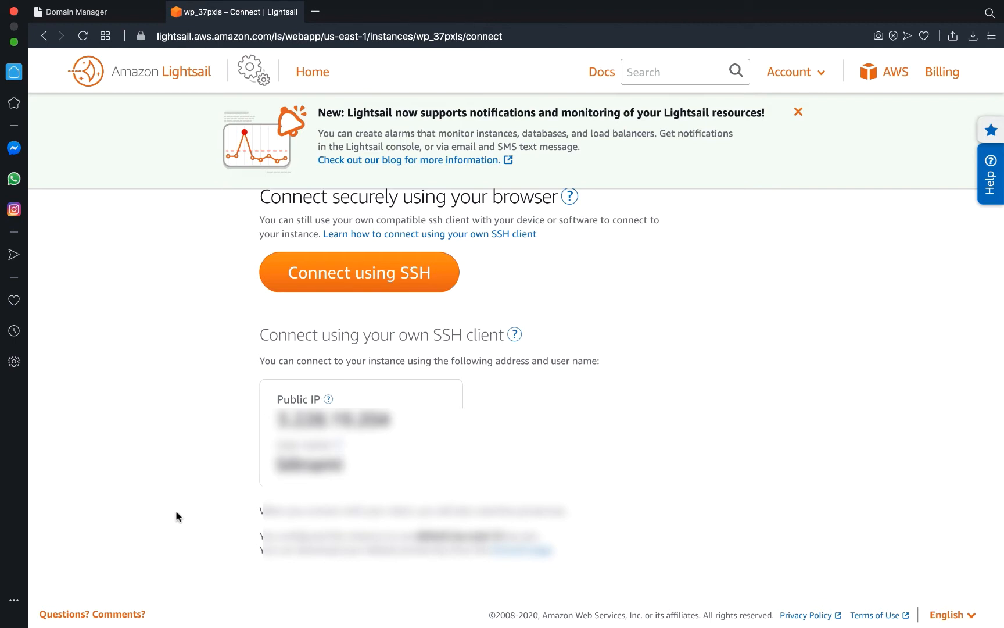
scroll(176, 511, down, 1)
scroll(175, 510, up, 3)
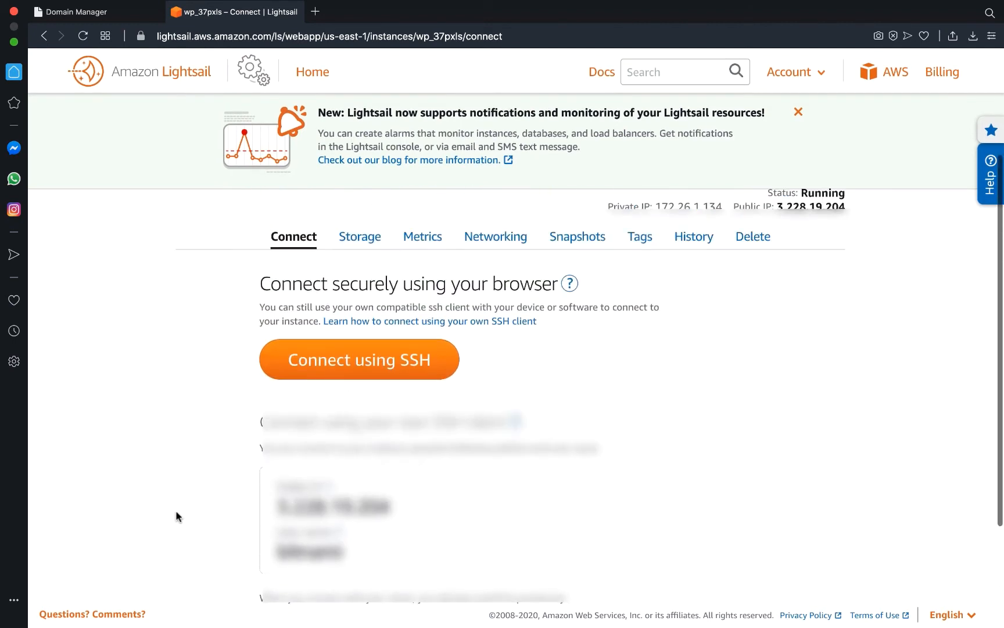
click(365, 375)
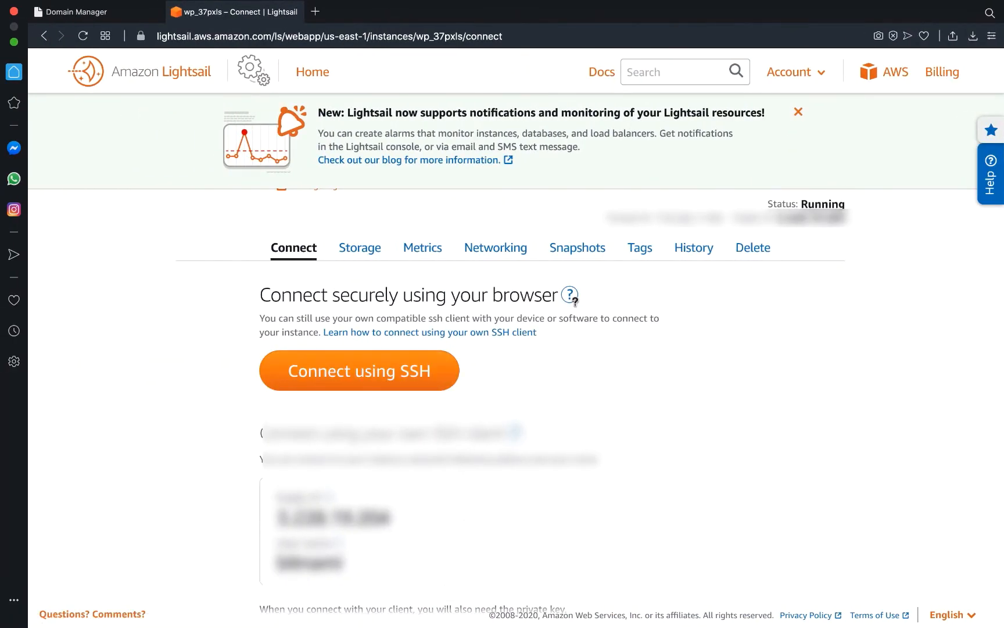
Browse the wp_37pxls Storage, Metrics and Networking tabs.
click(365, 249)
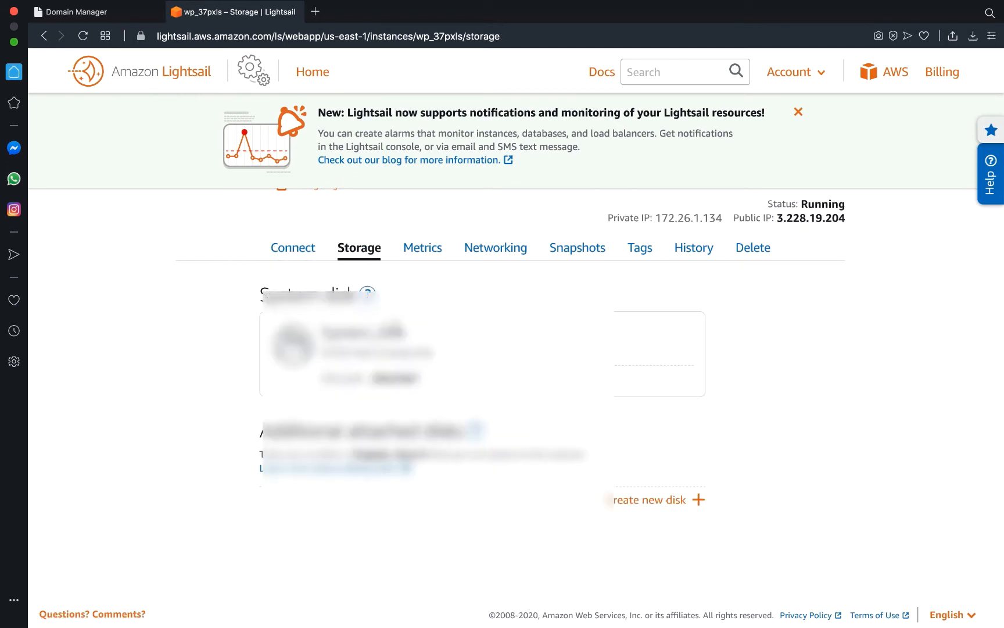
click(424, 246)
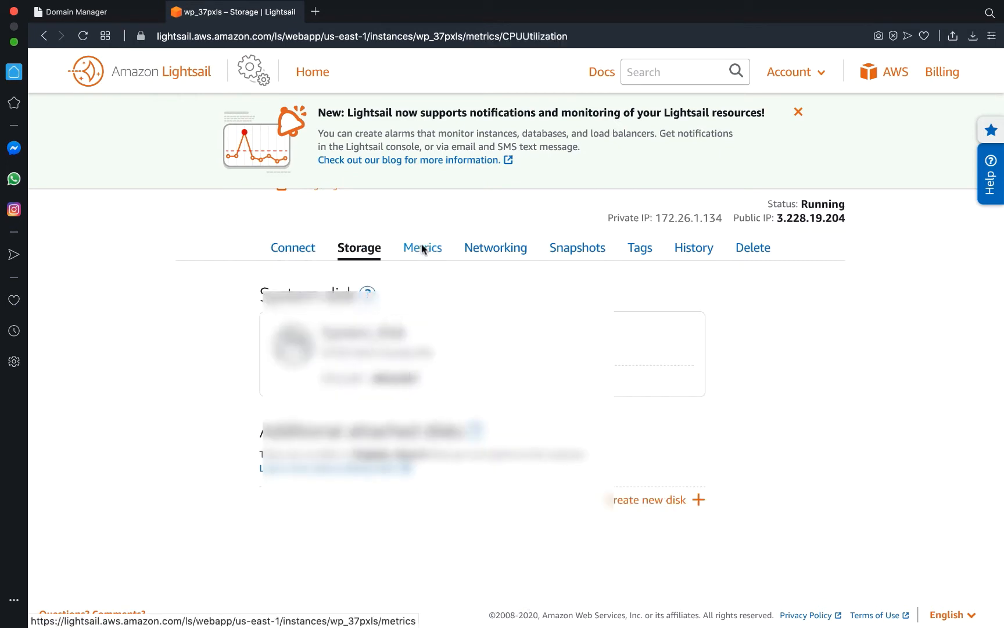
scroll(498, 321, down, 2)
scroll(498, 322, down, 5)
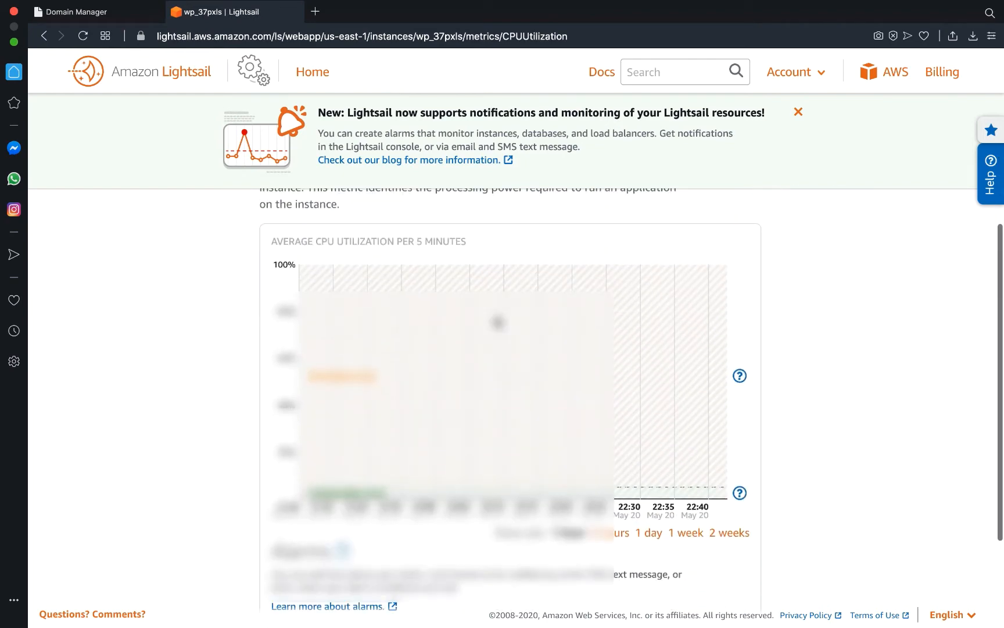
scroll(497, 320, up, 6)
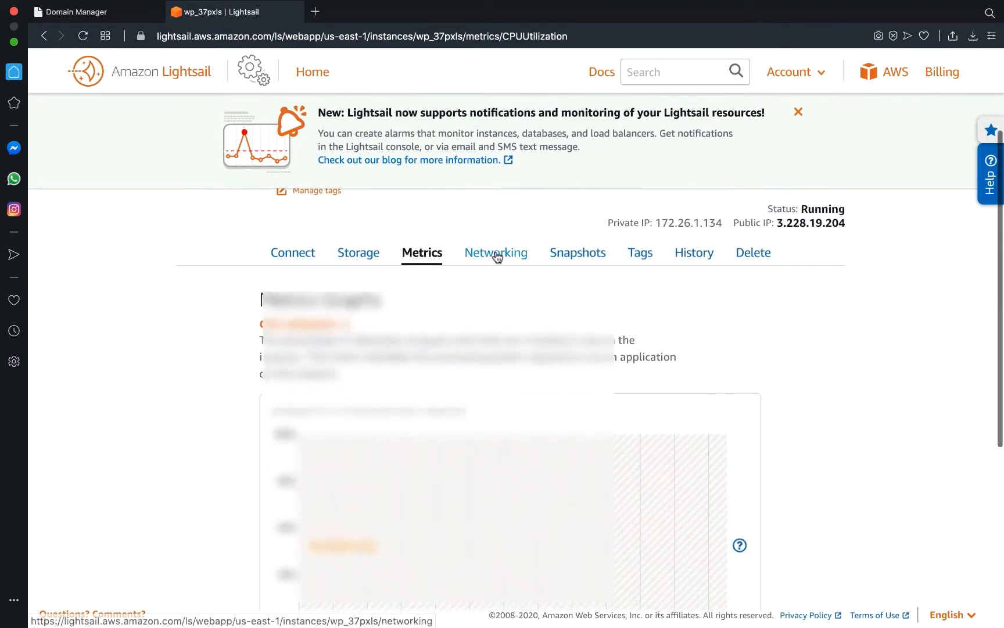
click(496, 251)
scroll(509, 294, down, 3)
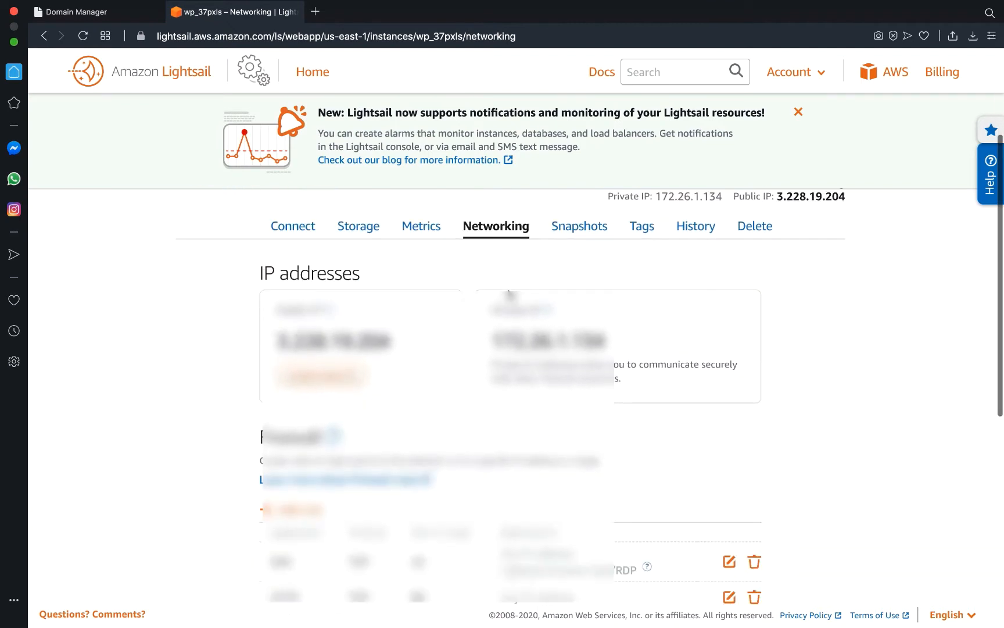
scroll(509, 294, down, 5)
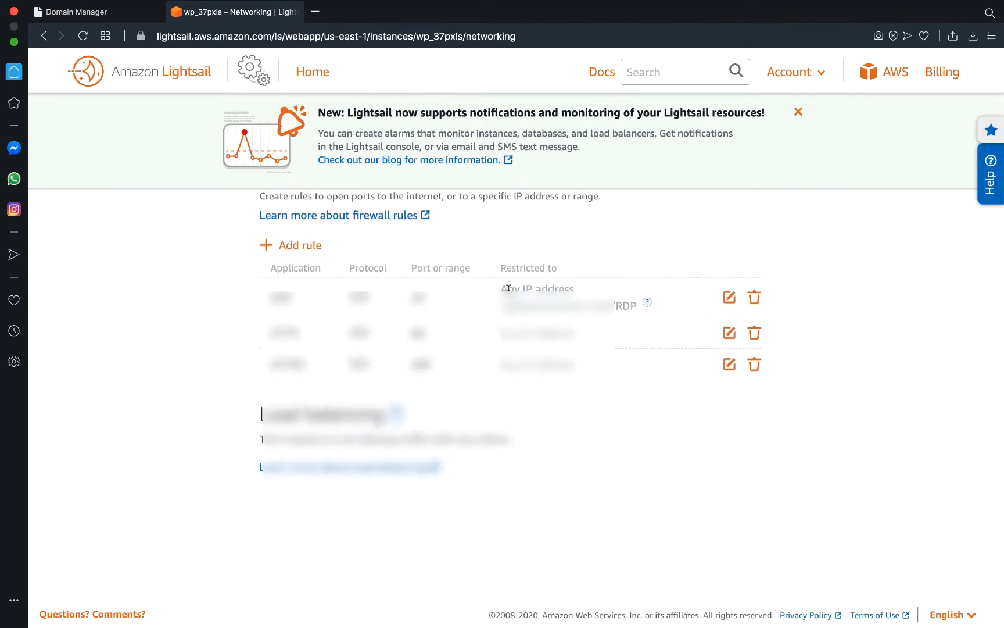
scroll(509, 287, up, 6)
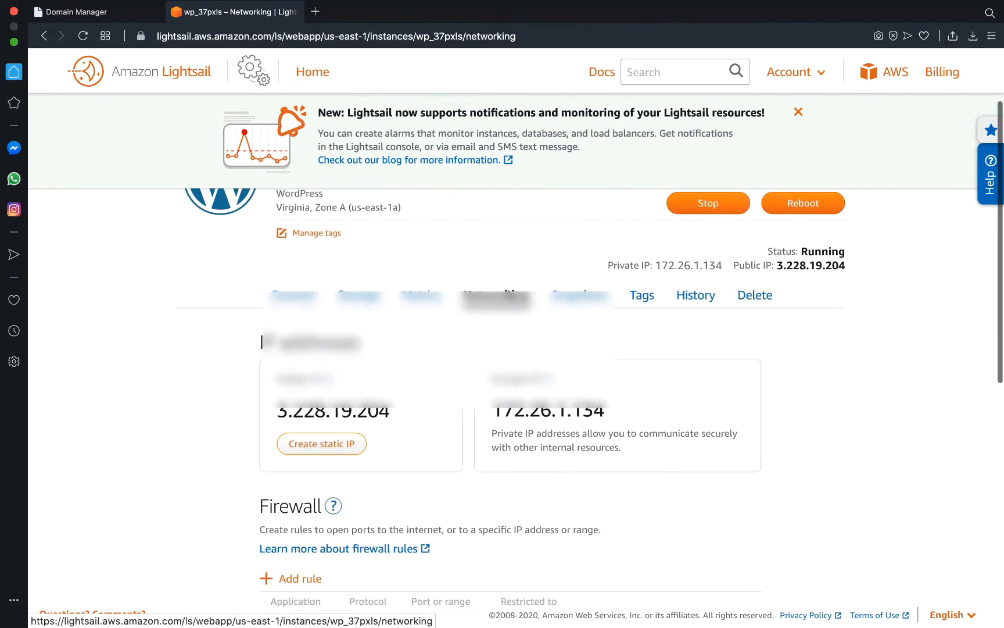
Check the Snapshots and Tags tabs, then view the History showing creation on May 20, 2020.
click(581, 296)
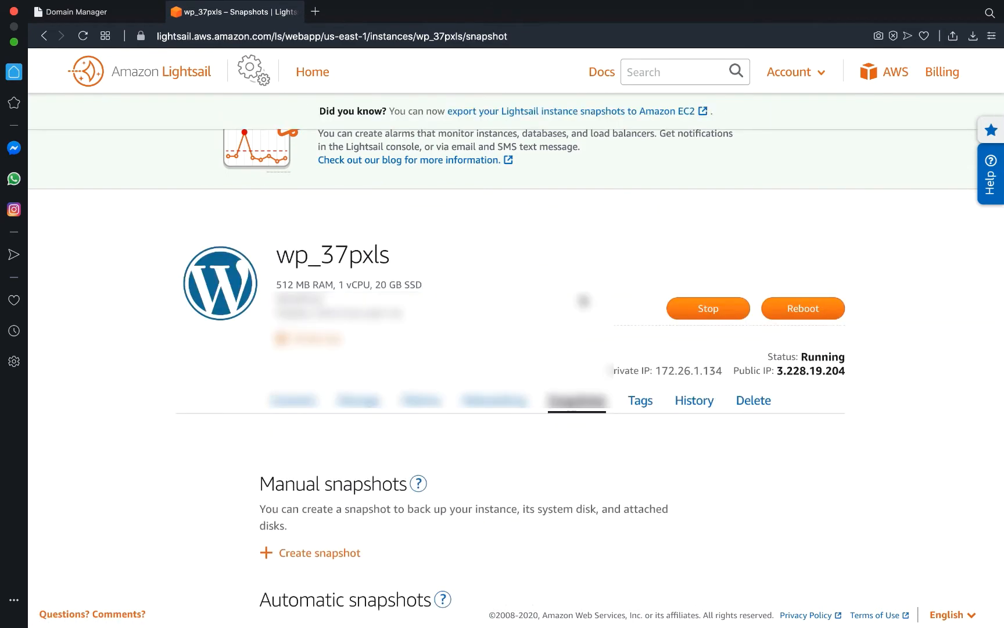
scroll(583, 300, down, 3)
scroll(583, 300, up, 3)
click(639, 400)
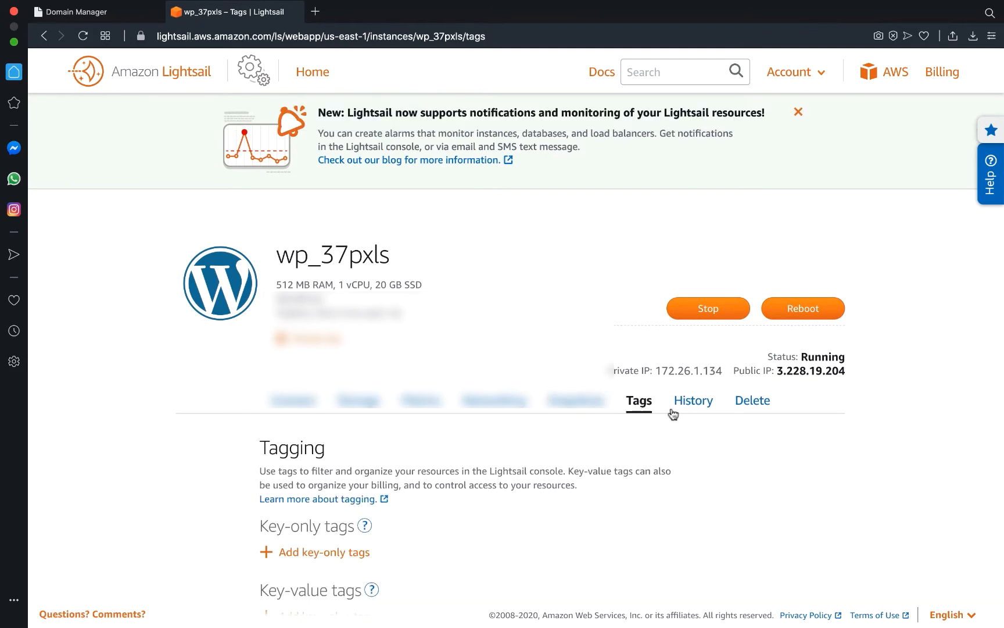
scroll(670, 448, down, 3)
scroll(670, 447, up, 3)
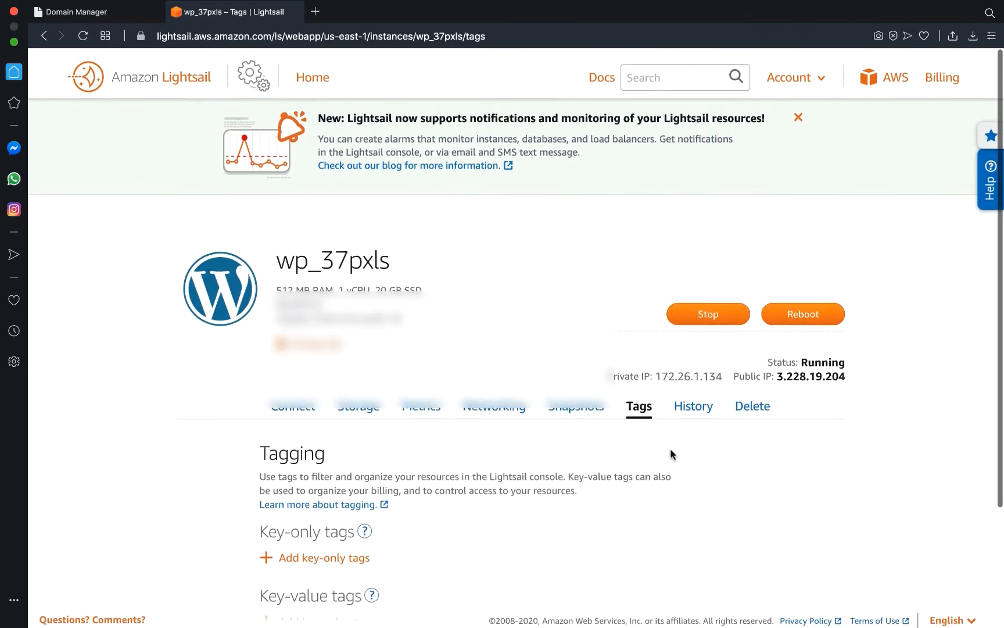
click(692, 404)
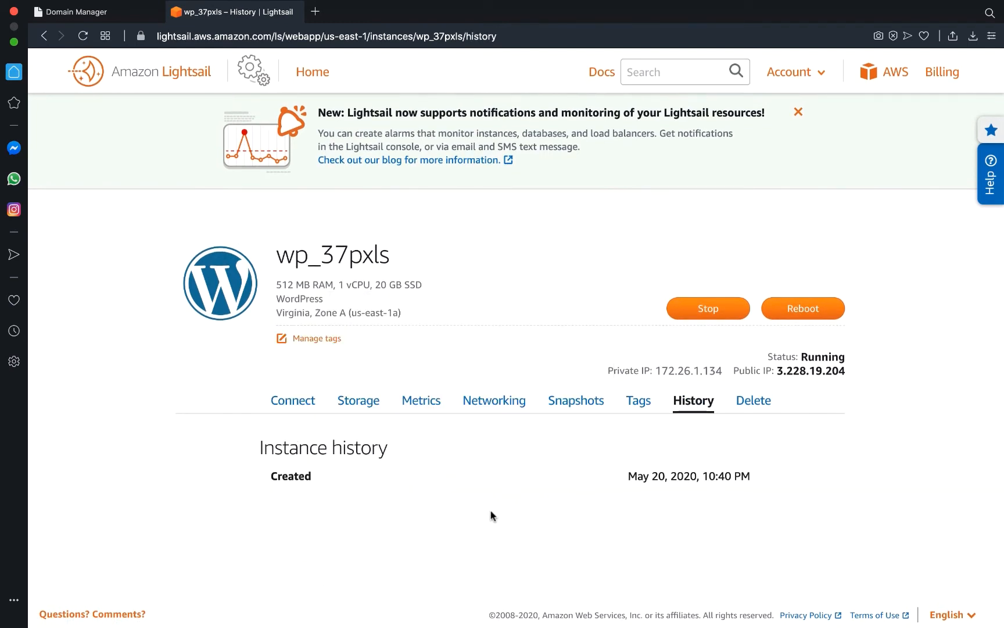
Return to the Connect tab, review the SSH details, and launch a browser SSH terminal.
click(303, 403)
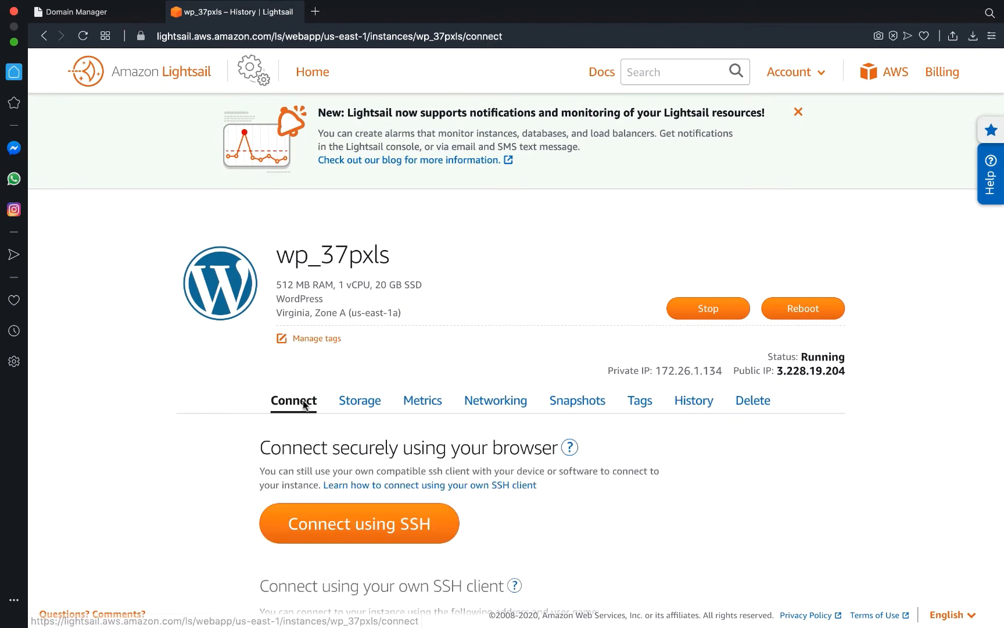
scroll(602, 511, down, 5)
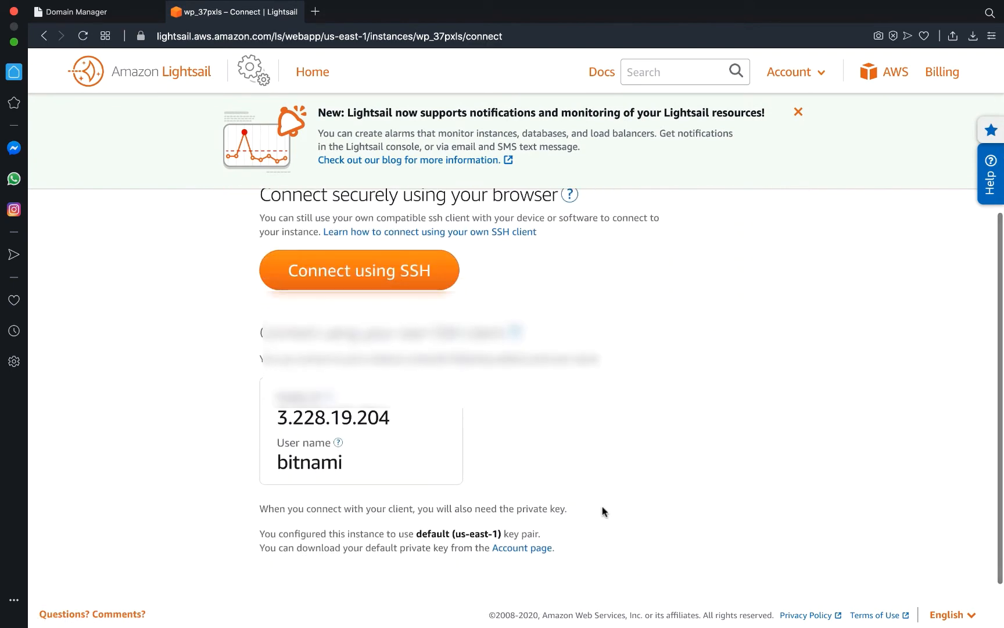
scroll(602, 511, down, 2)
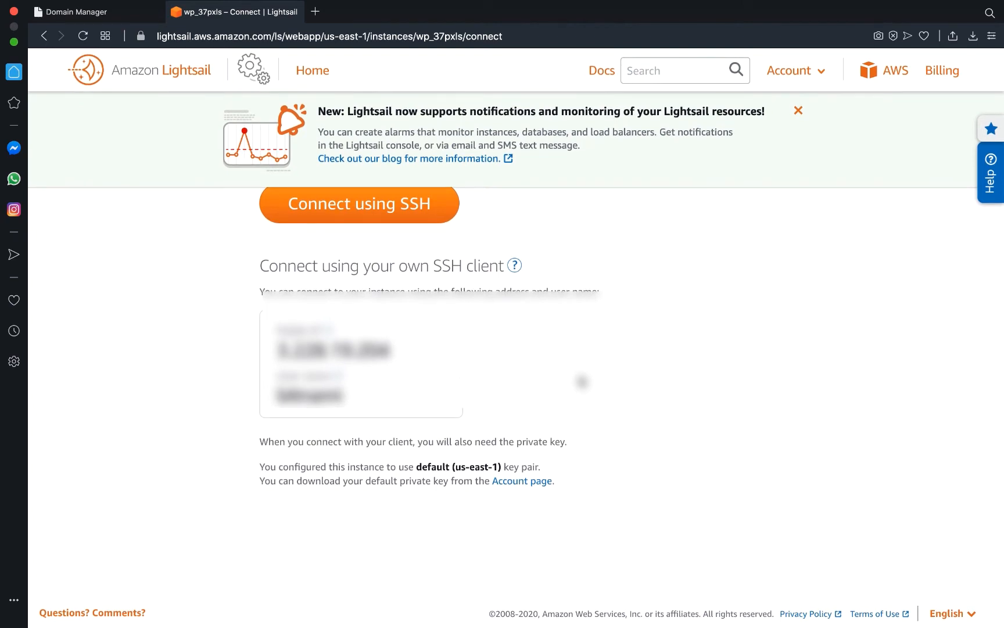
scroll(590, 378, up, 5)
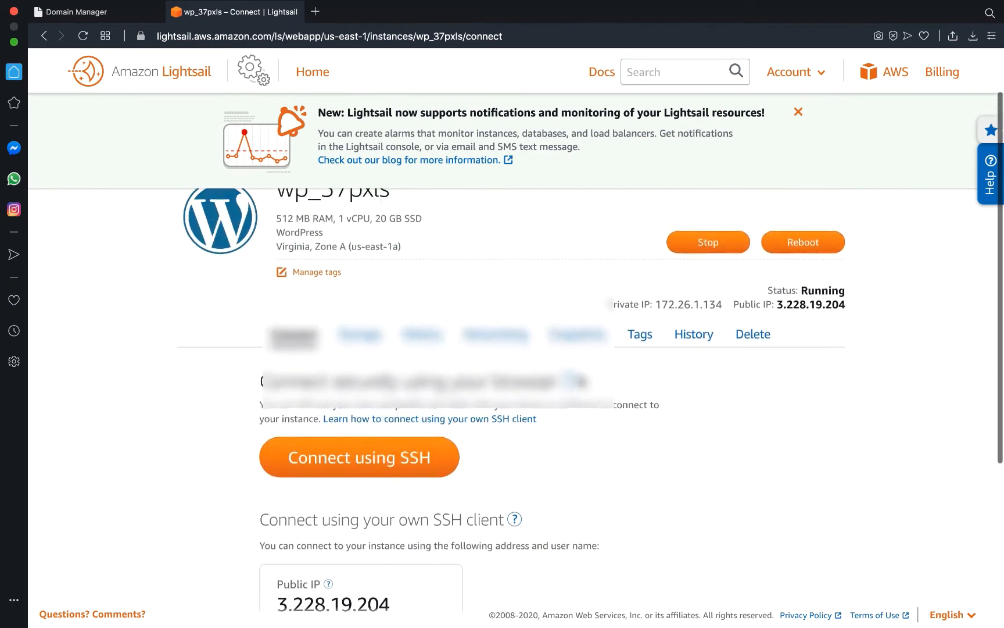
scroll(581, 381, up, 1)
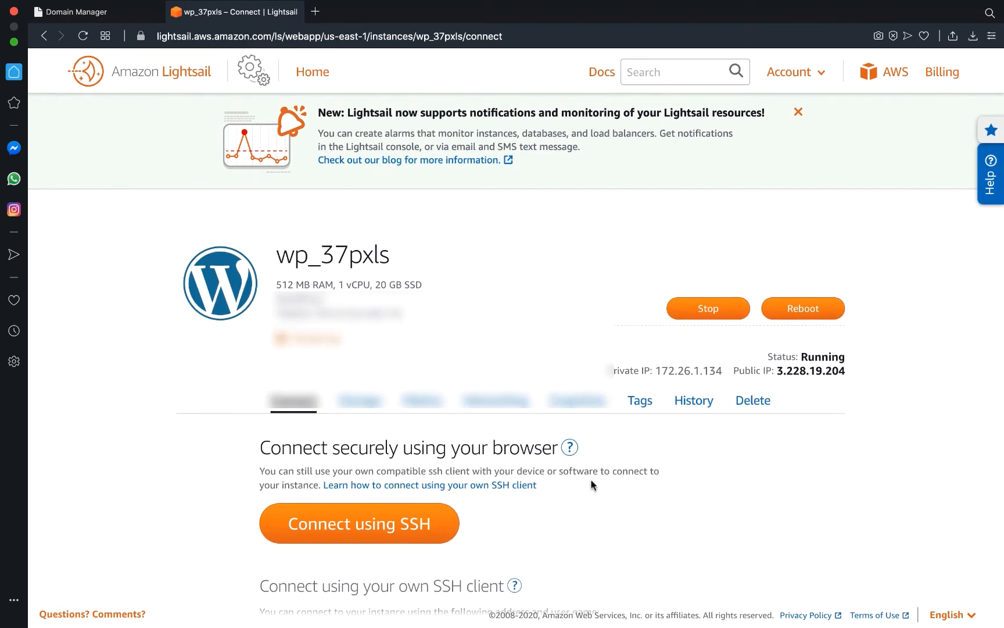
key(ctrl+Right)
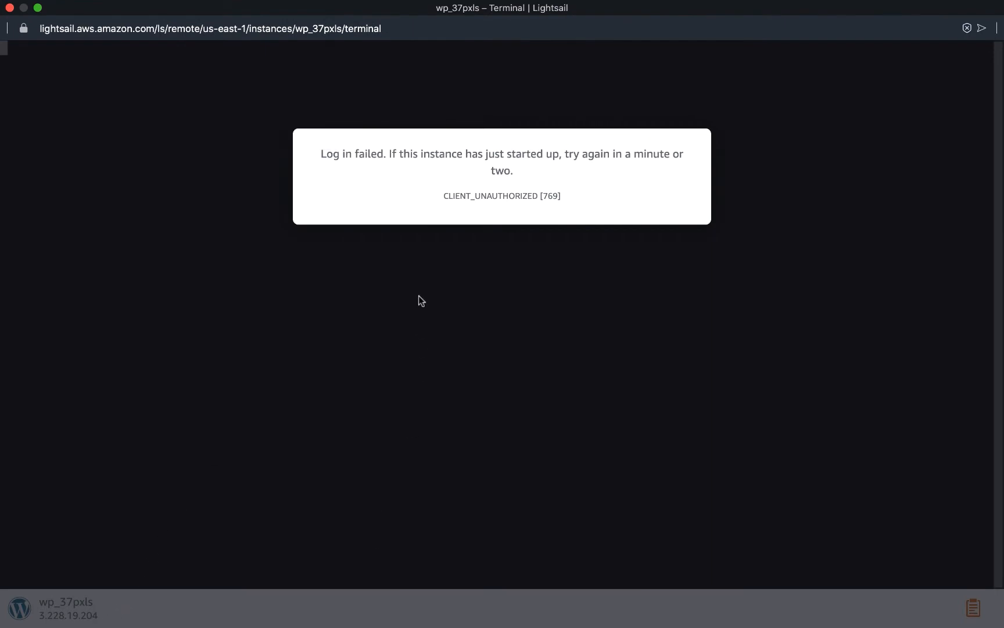
Close the failed terminal and start a fresh browser SSH session to wp_37pxls.
click(10, 7)
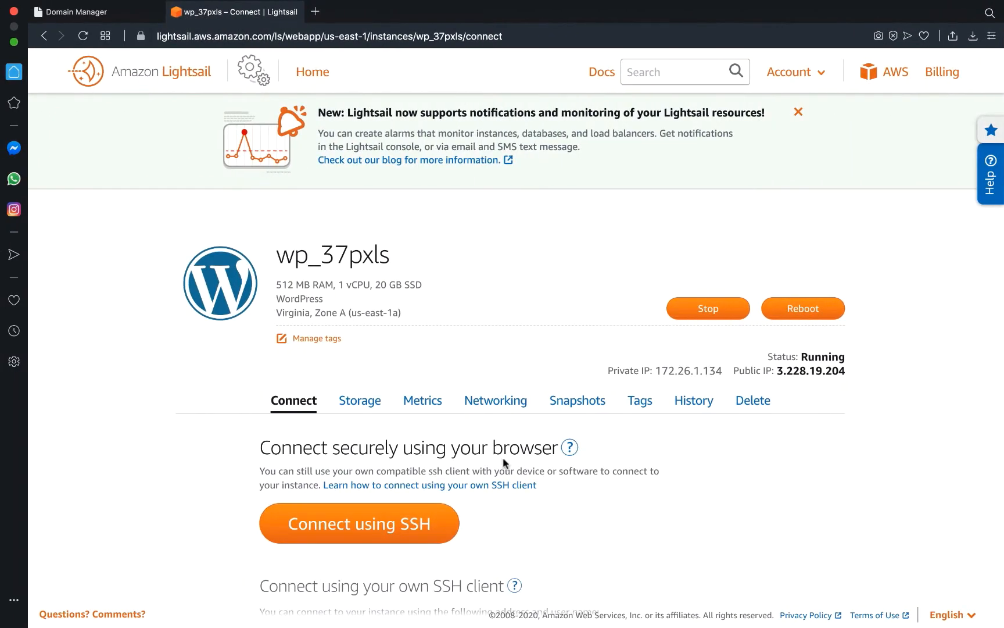
scroll(529, 510, down, 1)
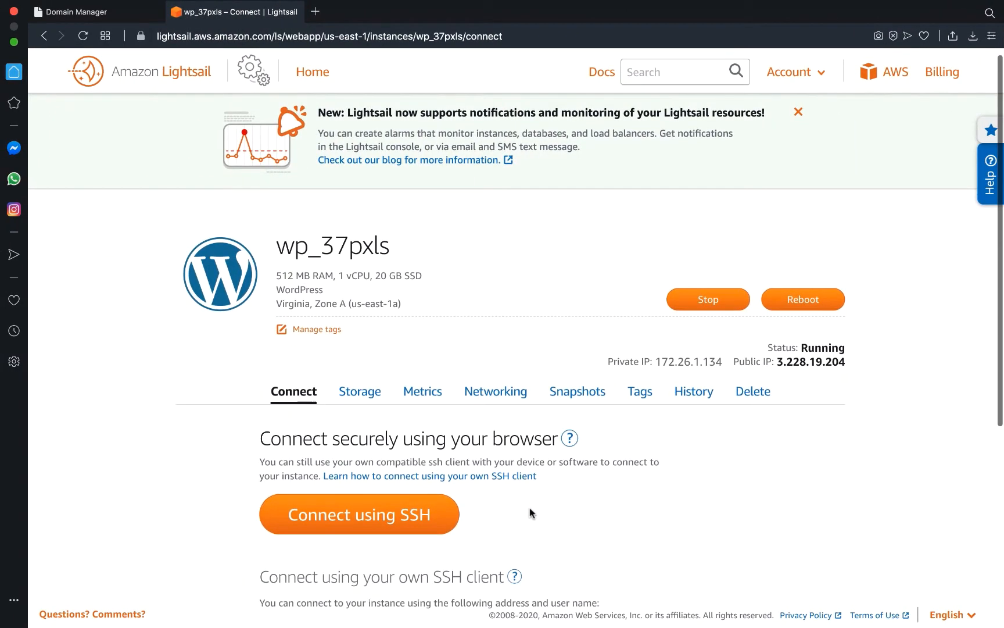
click(355, 519)
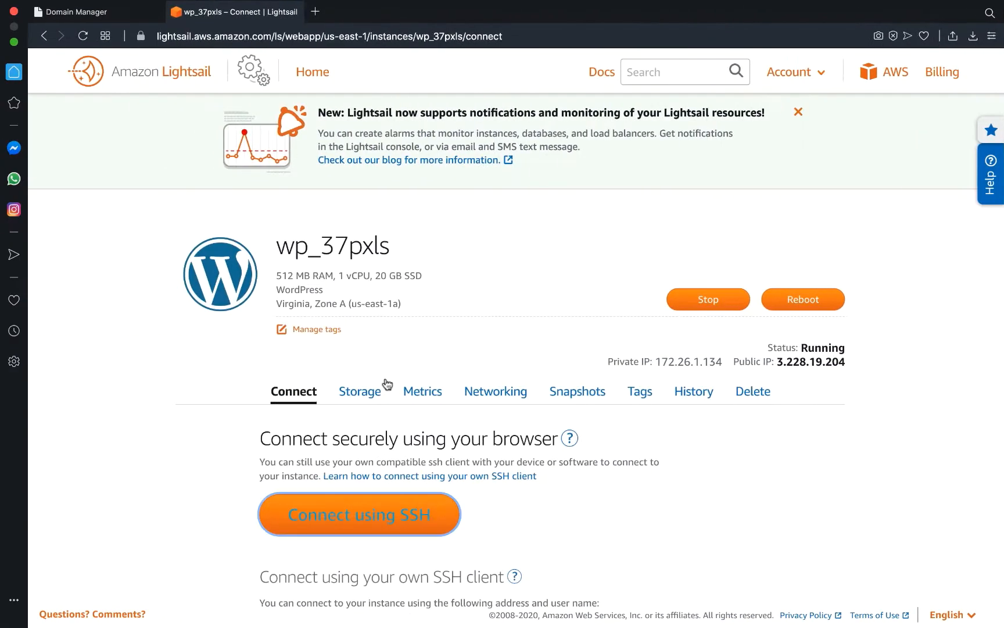
Search the Lightsail documentation for WordPress in a new tab and browse the 25 results.
click(604, 72)
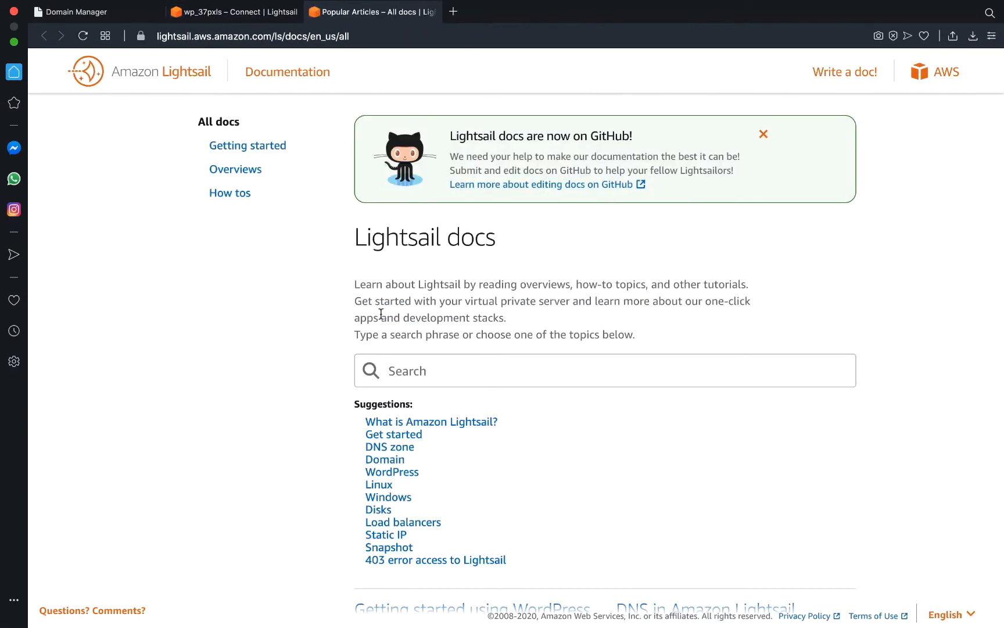
click(392, 472)
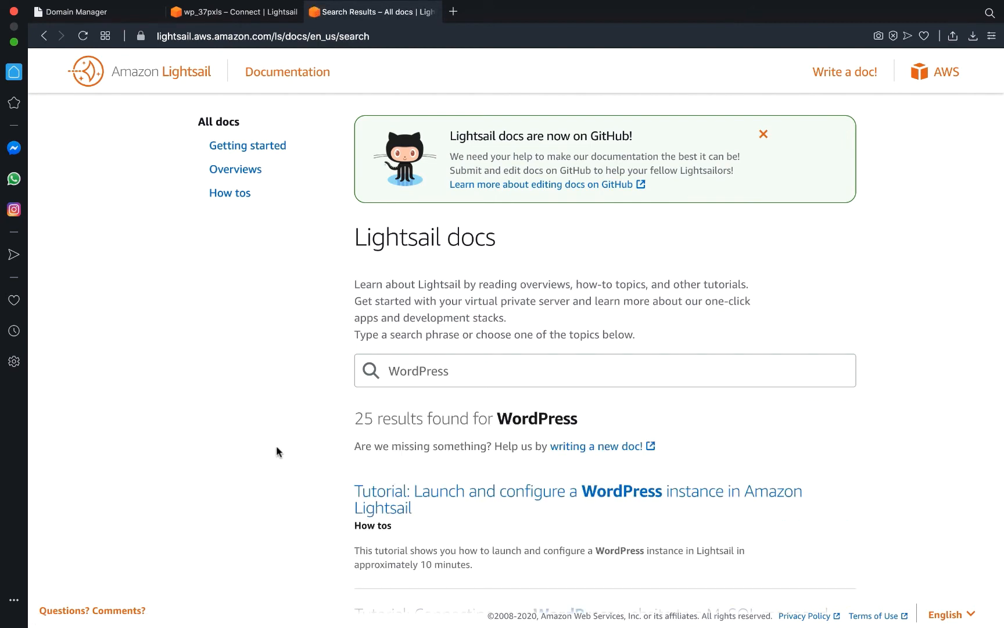
scroll(276, 447, down, 4)
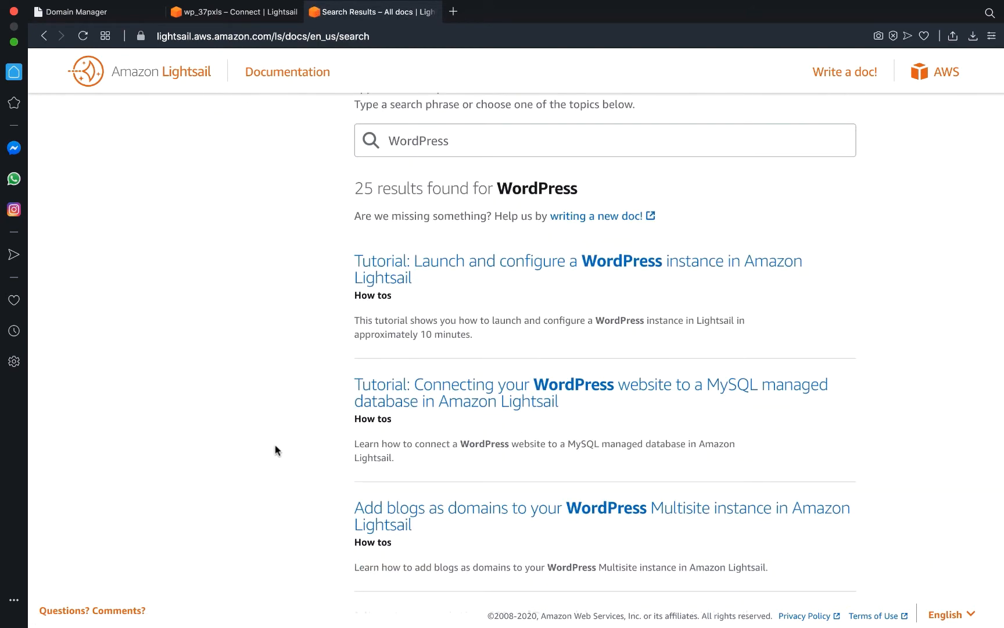
scroll(275, 446, down, 3)
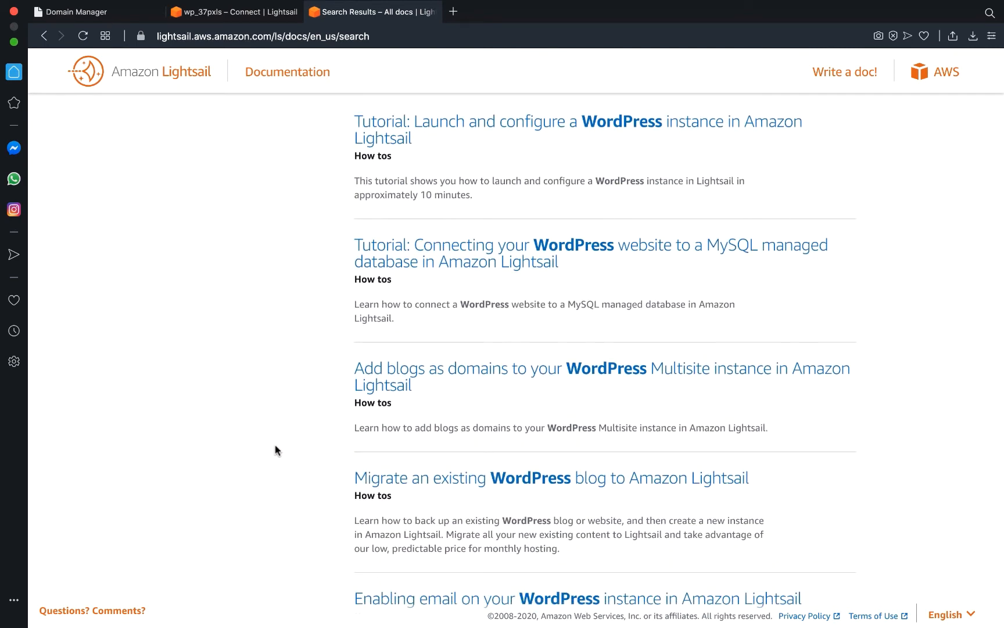
scroll(275, 444, down, 1)
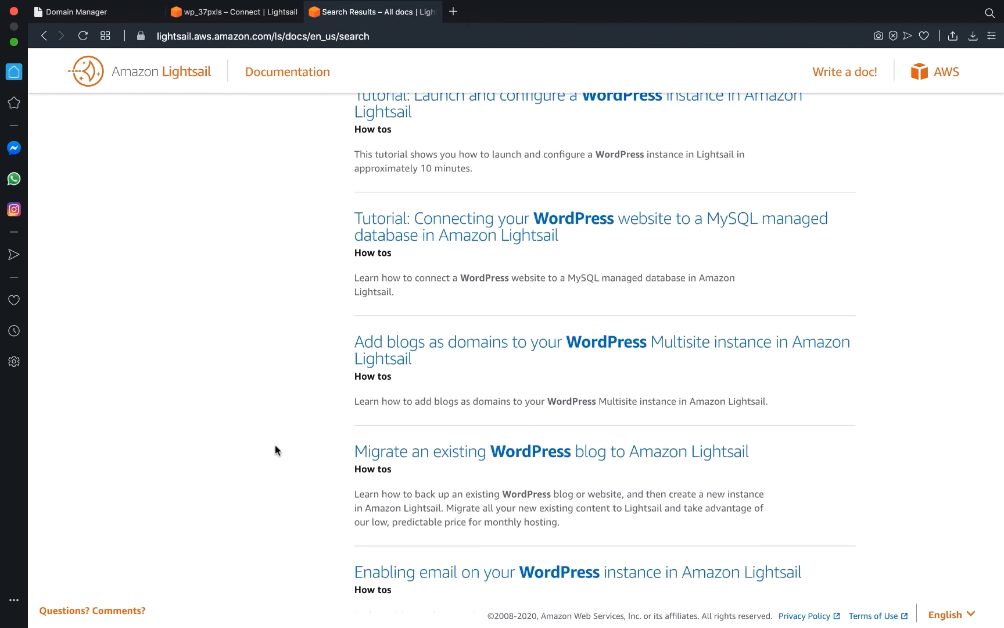
scroll(275, 449, down, 3)
scroll(275, 449, down, 3)
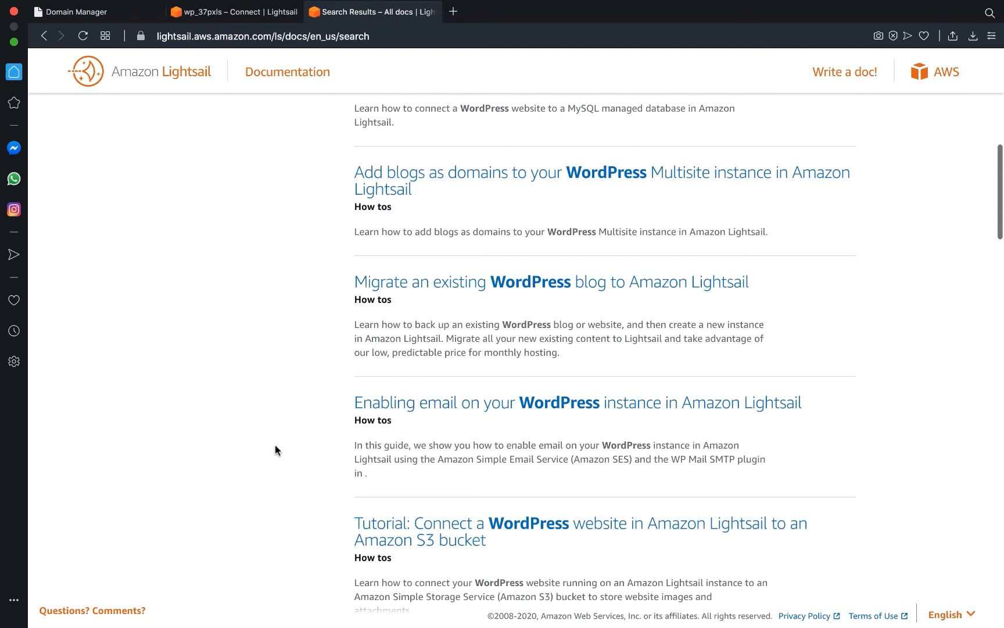
scroll(275, 447, down, 1)
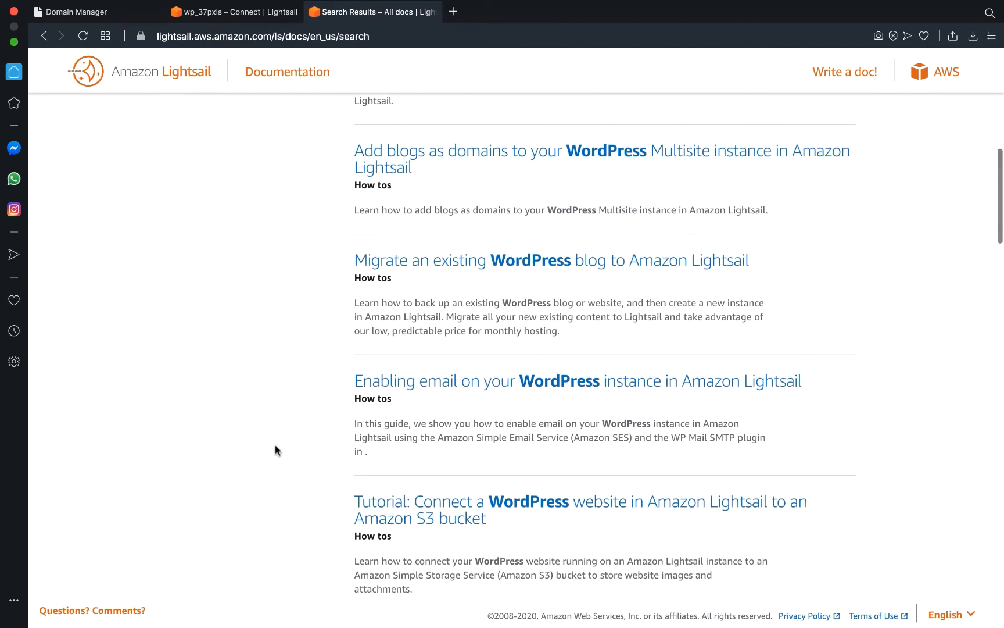
scroll(275, 449, down, 15)
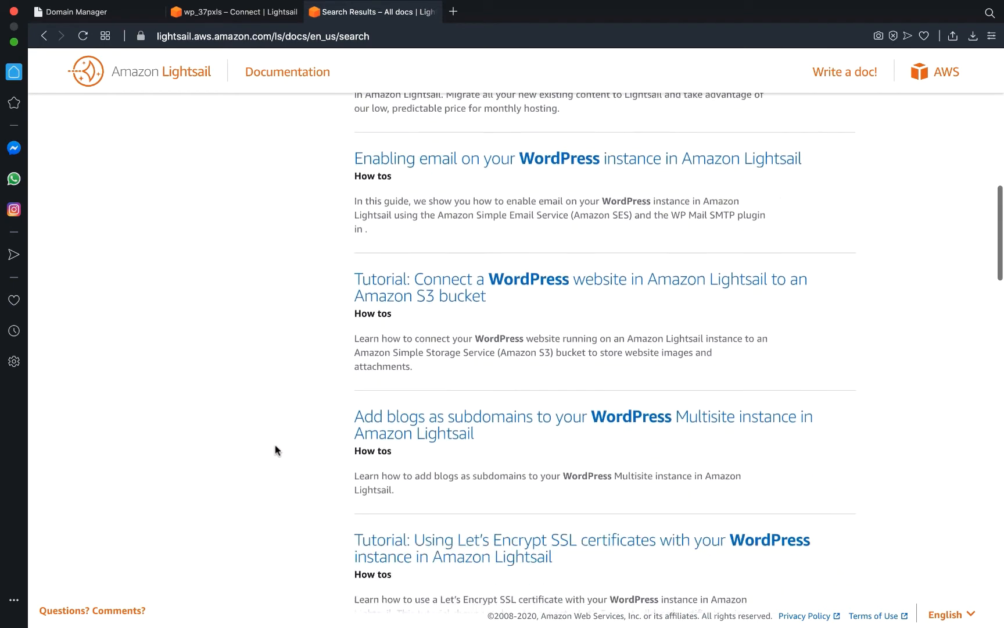
scroll(275, 446, down, 5)
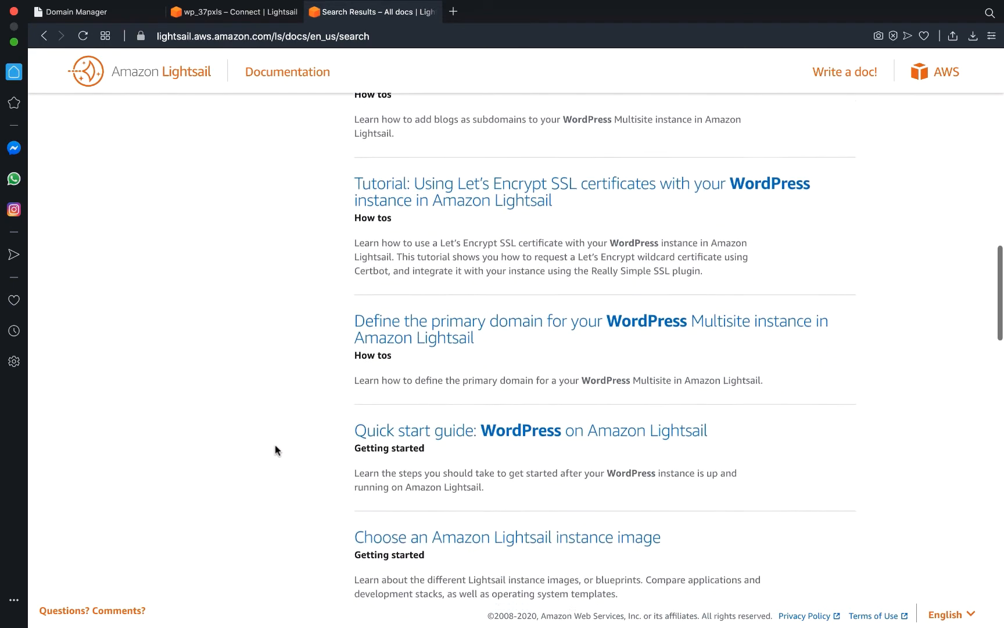
scroll(275, 445, down, 1)
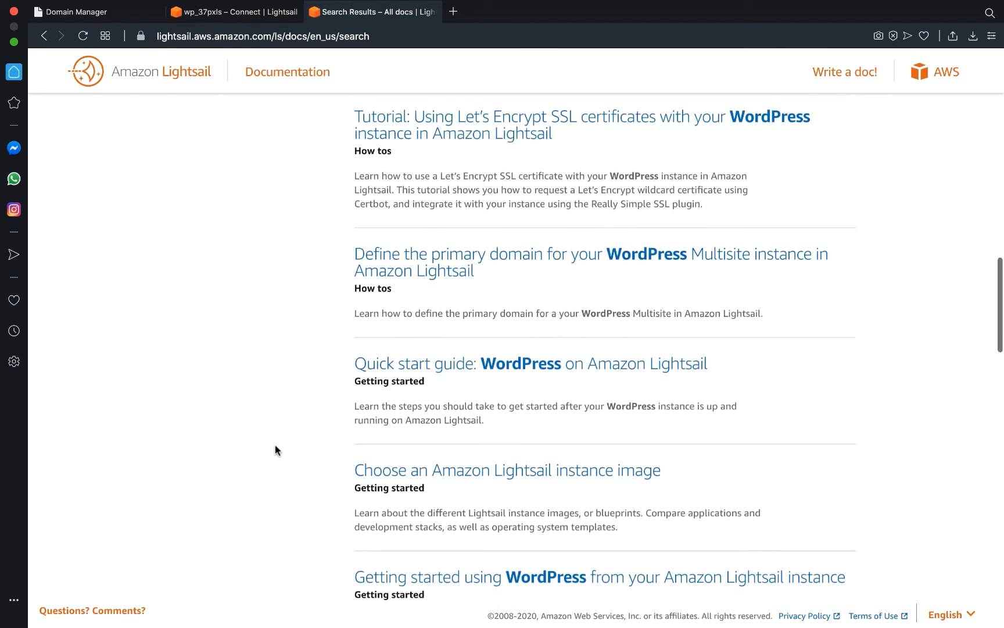
Open 'Quick start guide: WordPress on Amazon Lightsail' and scroll to Step 1.
click(444, 343)
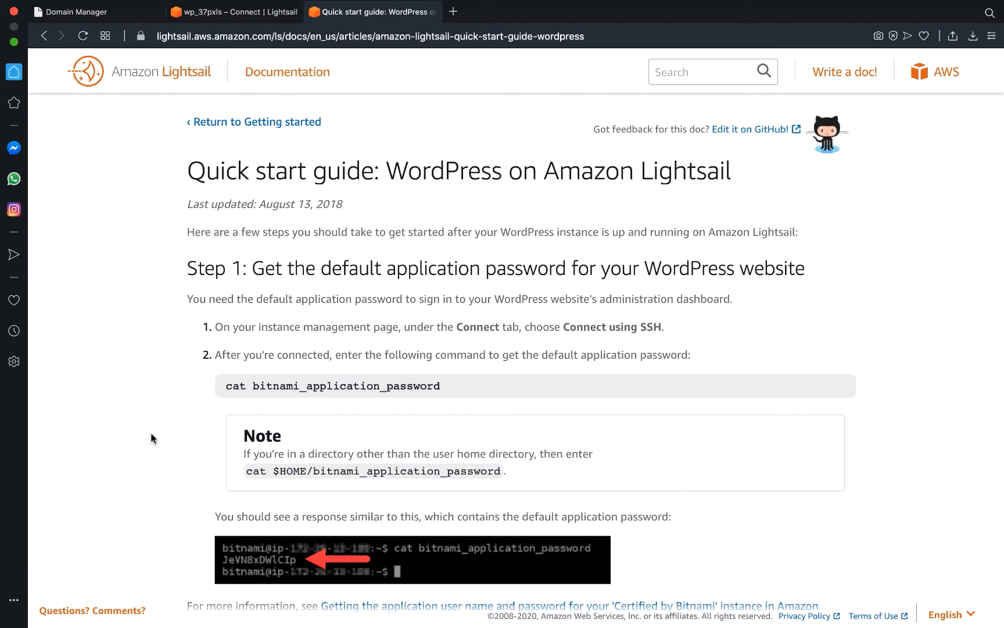
scroll(151, 438, down, 3)
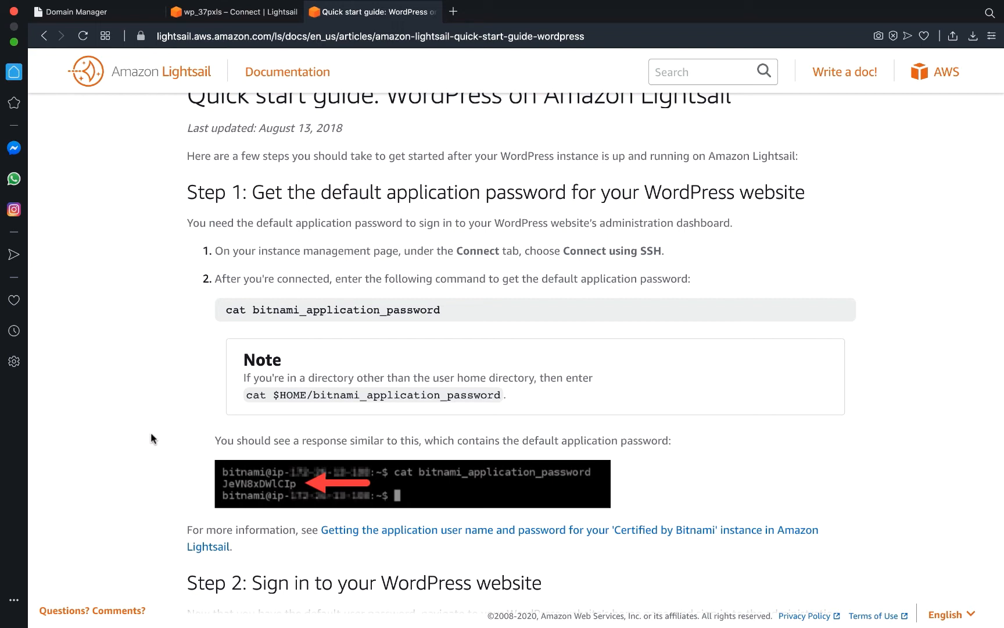
Copy the guide's cat bitnami_application_password command and run it in the wp_37pxls SSH terminal.
triple_click(448, 308)
key(super+c)
mouse_move(448, 308)
mouse_down()
mouse_move(352, 302)
mouse_move(453, 308)
mouse_up()
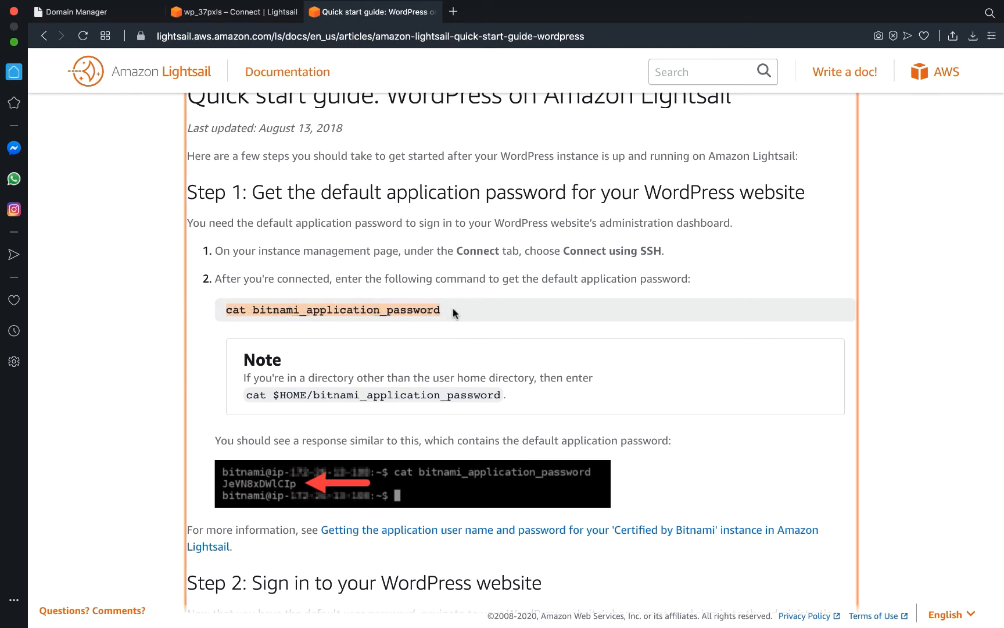
key(ctrl+Right)
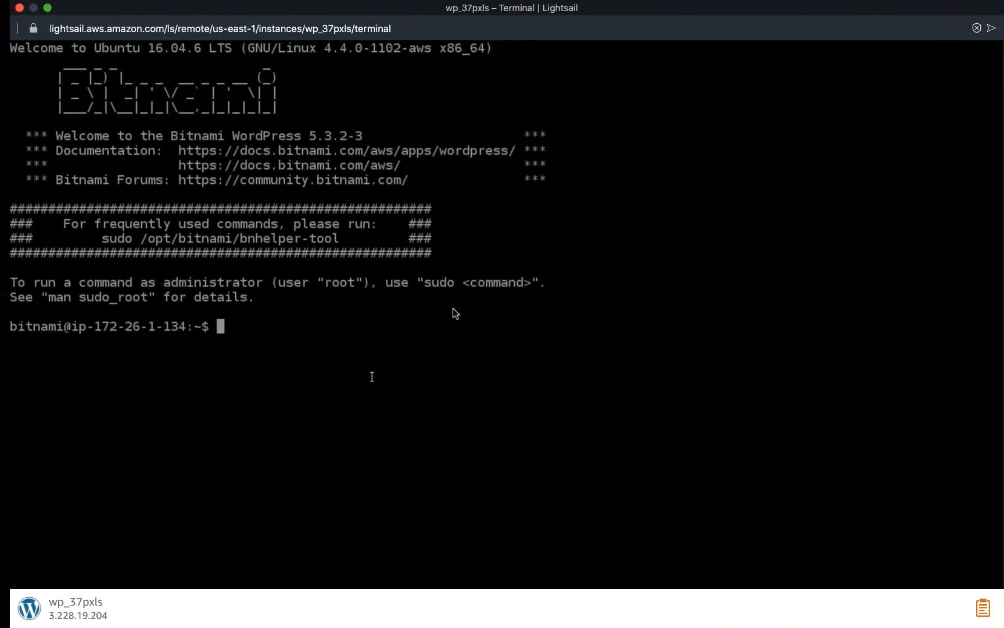
key(super+v)
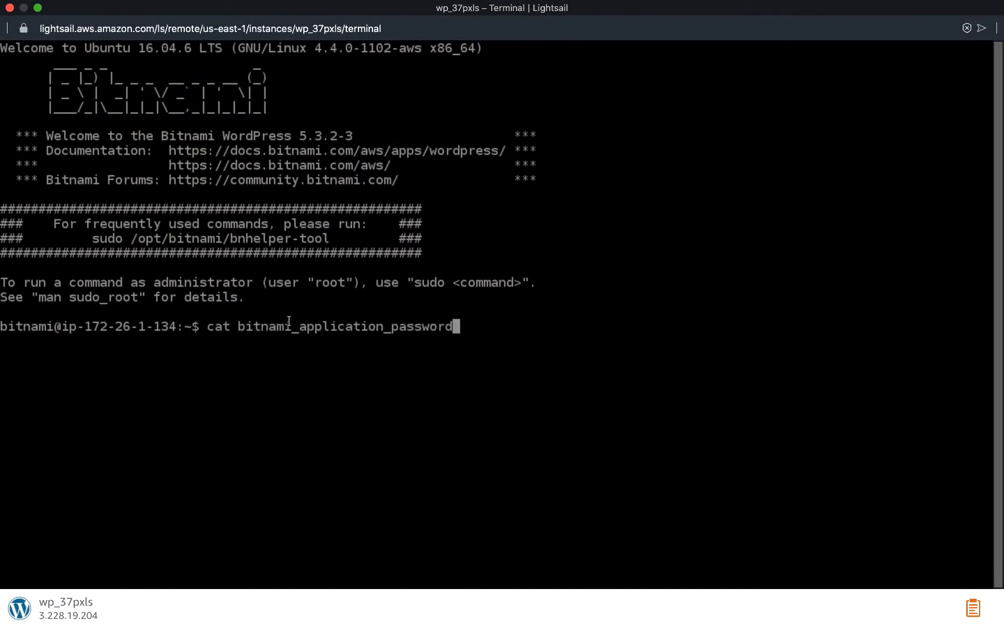
key(Return)
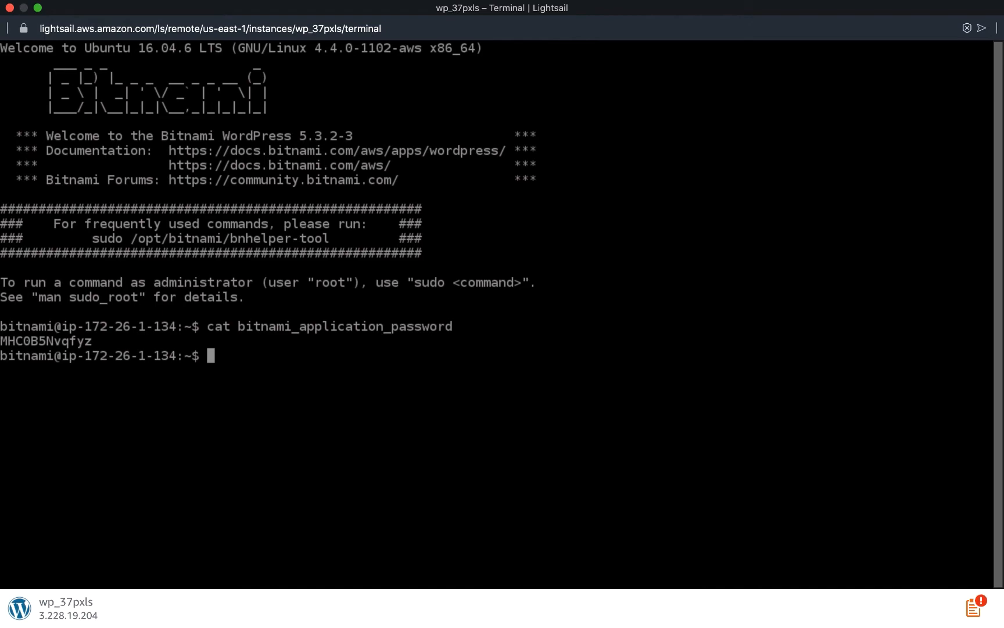
key(ctrl+Left)
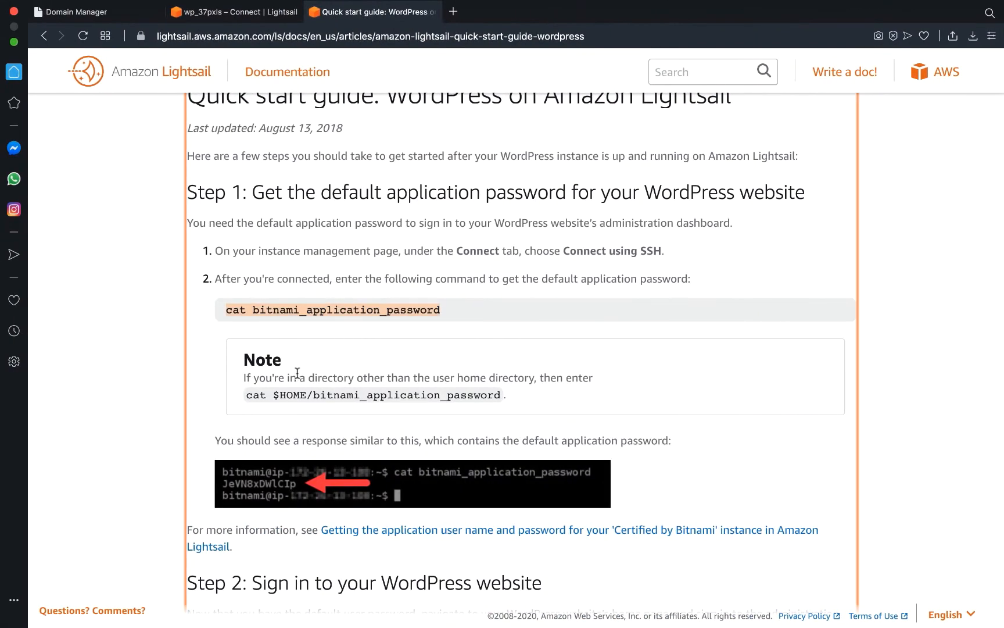
Read the guide's WordPress sign-in steps, then return to the wp_37pxls Connect page.
scroll(360, 382, down, 3)
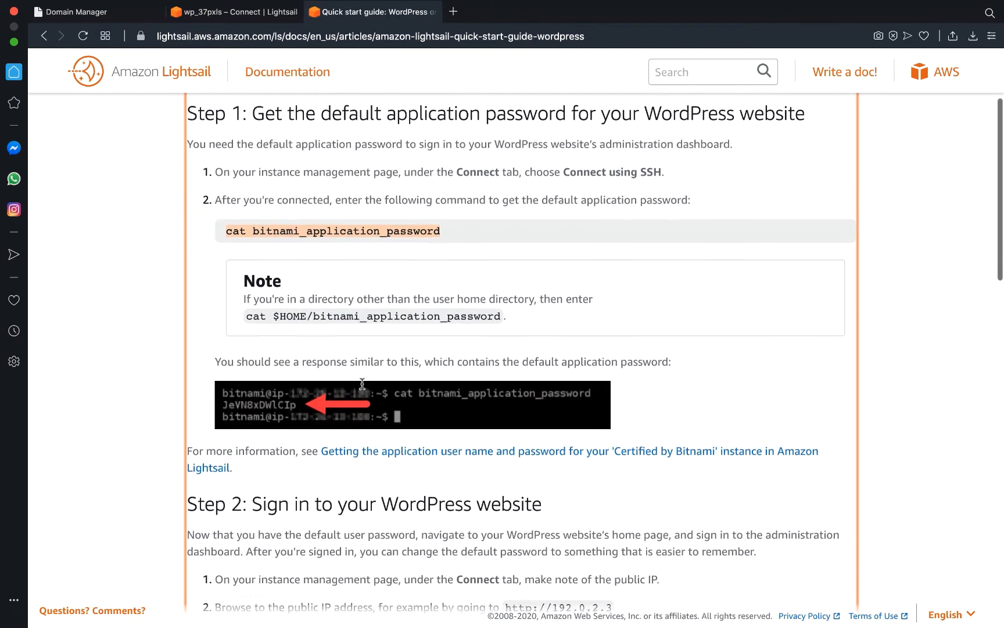
scroll(362, 383, down, 3)
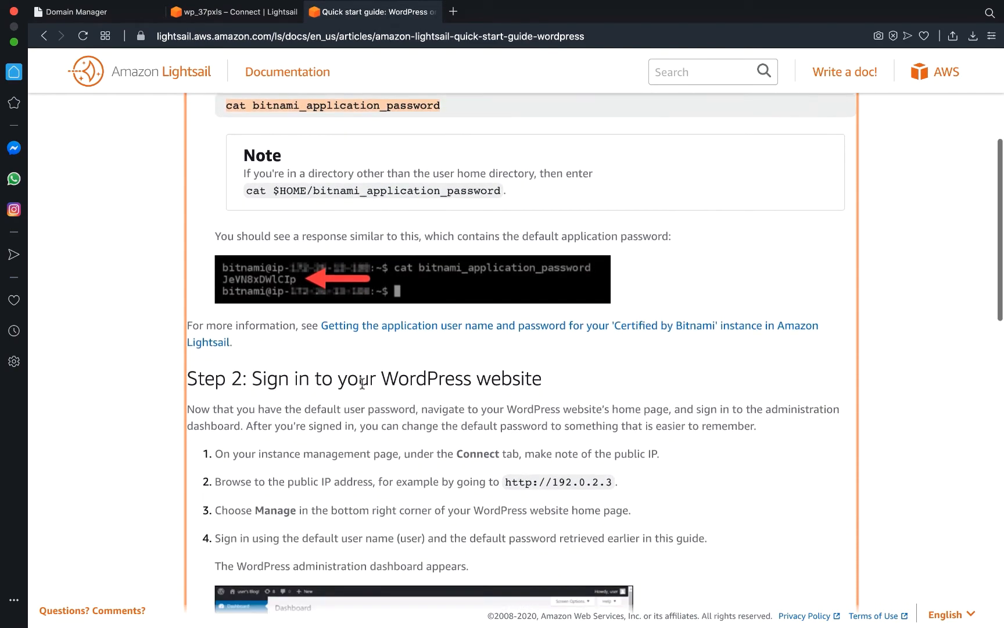
scroll(362, 384, down, 3)
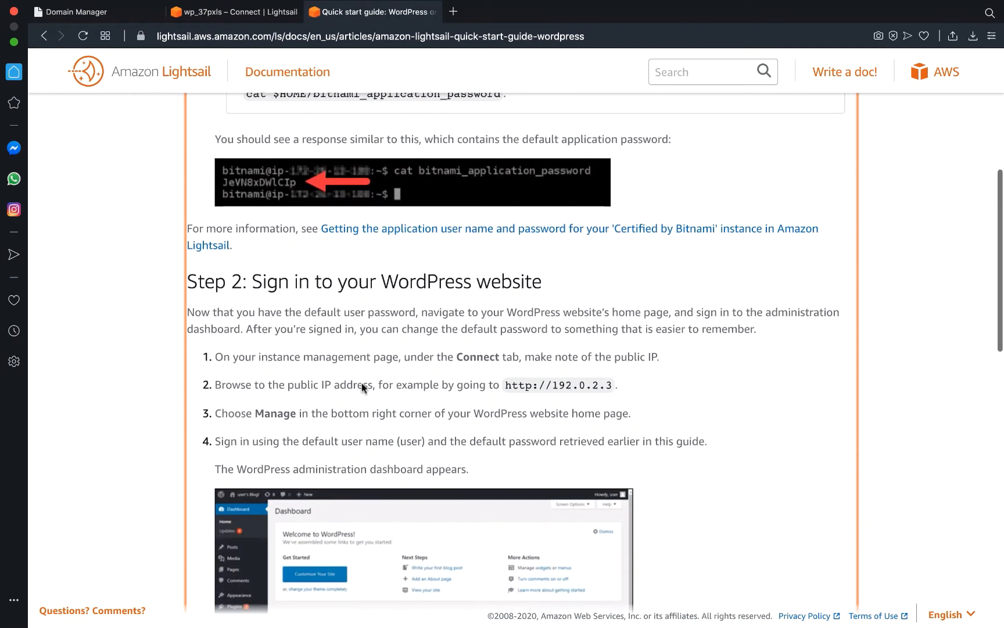
scroll(361, 385, up, 1)
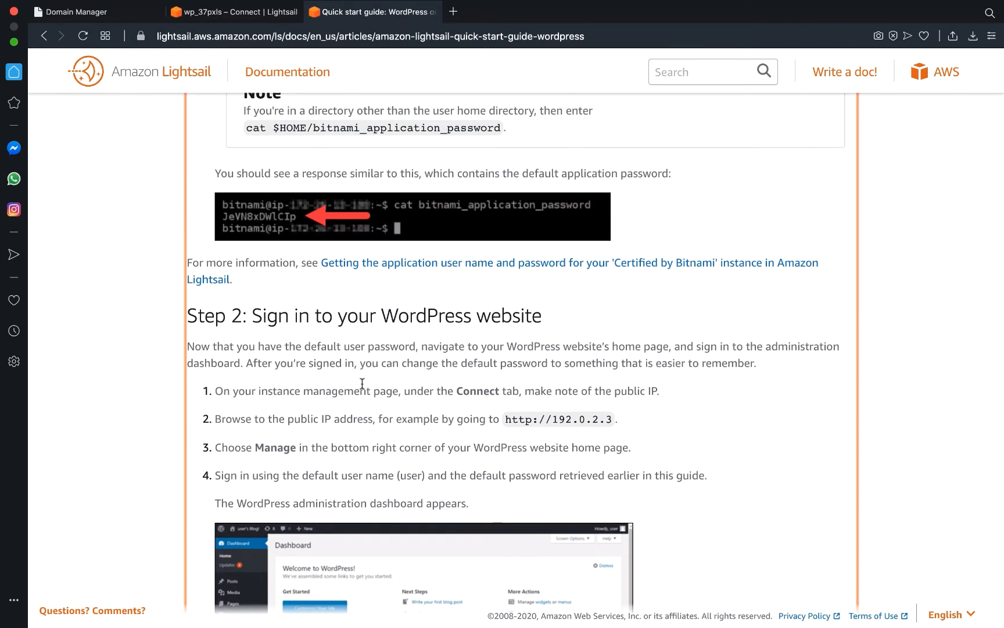
scroll(362, 383, down, 1)
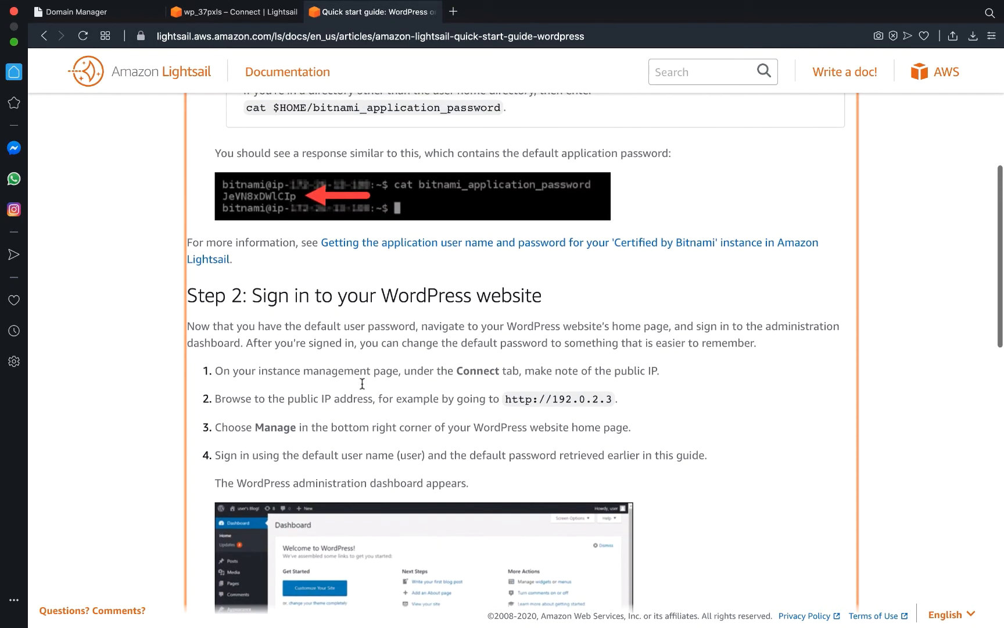
scroll(361, 384, down, 1)
scroll(362, 383, down, 1)
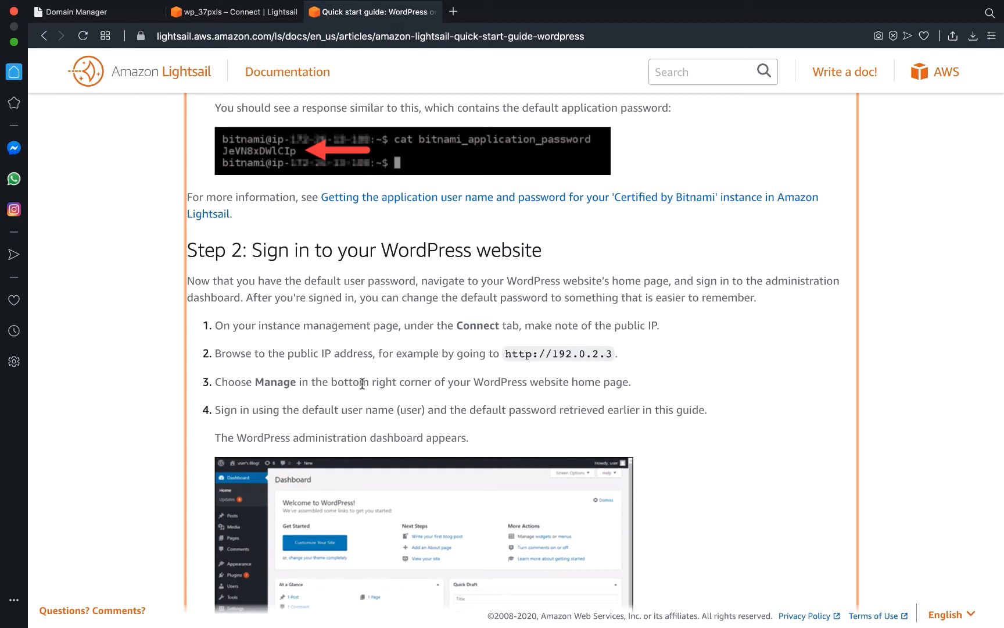
scroll(361, 383, down, 1)
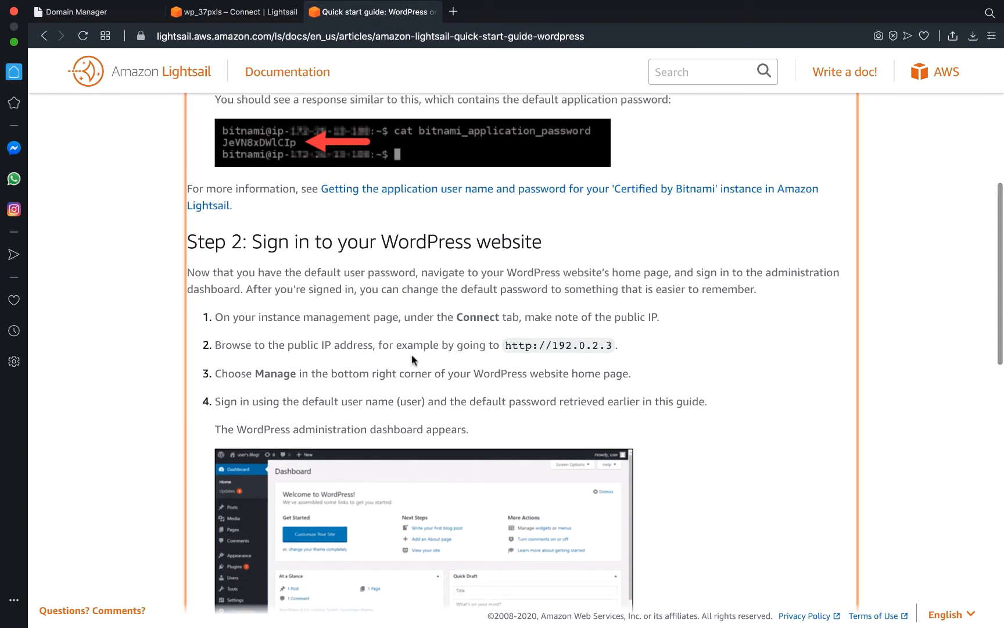
scroll(526, 350, up, 6)
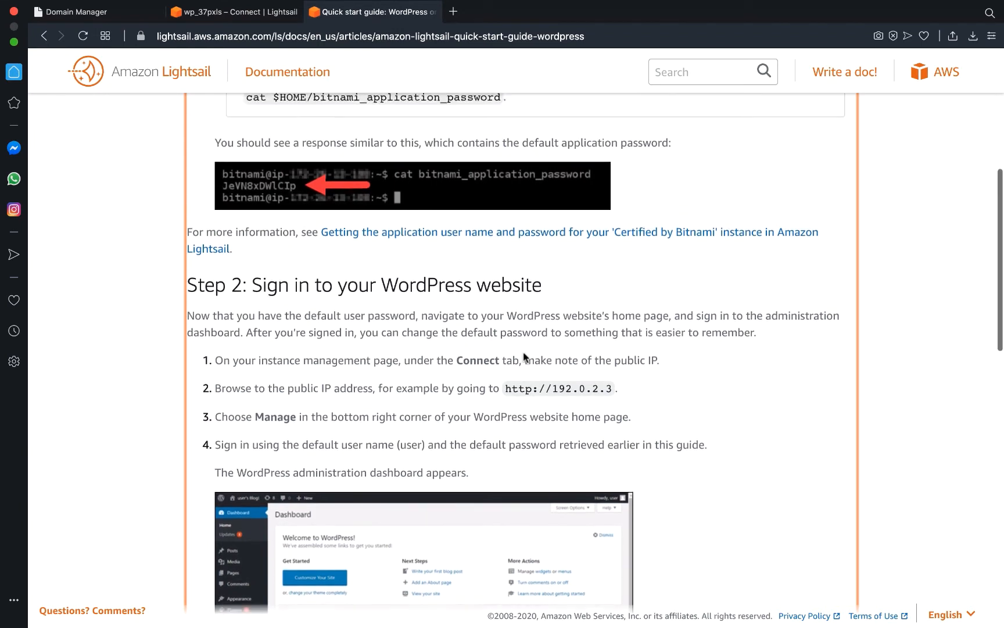
scroll(523, 351, up, 1)
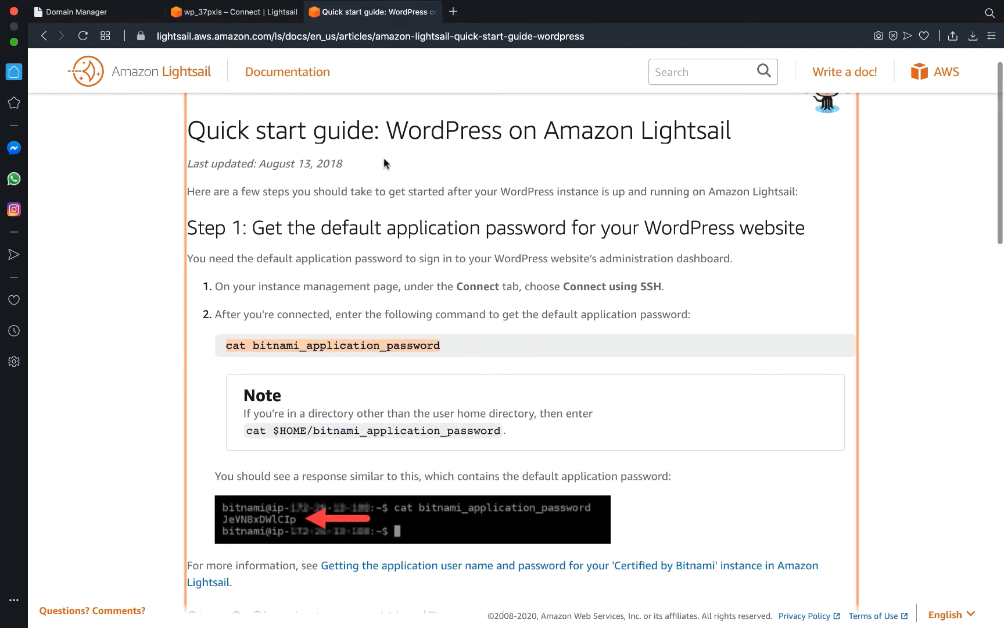
click(260, 19)
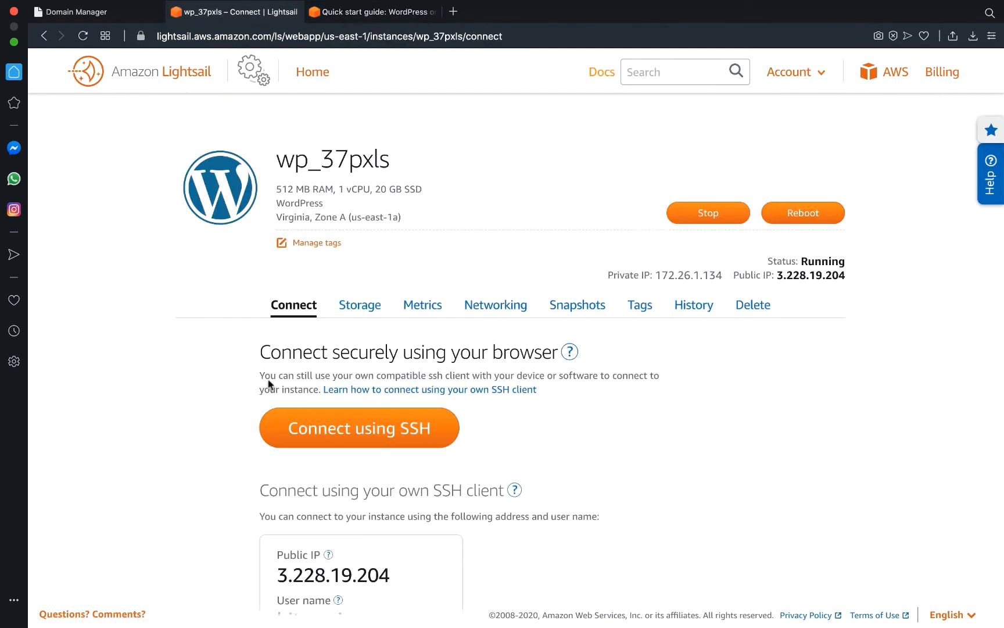
Copy the instance's public IP 3.228.19.204 and open a new browser tab.
scroll(303, 442, down, 2)
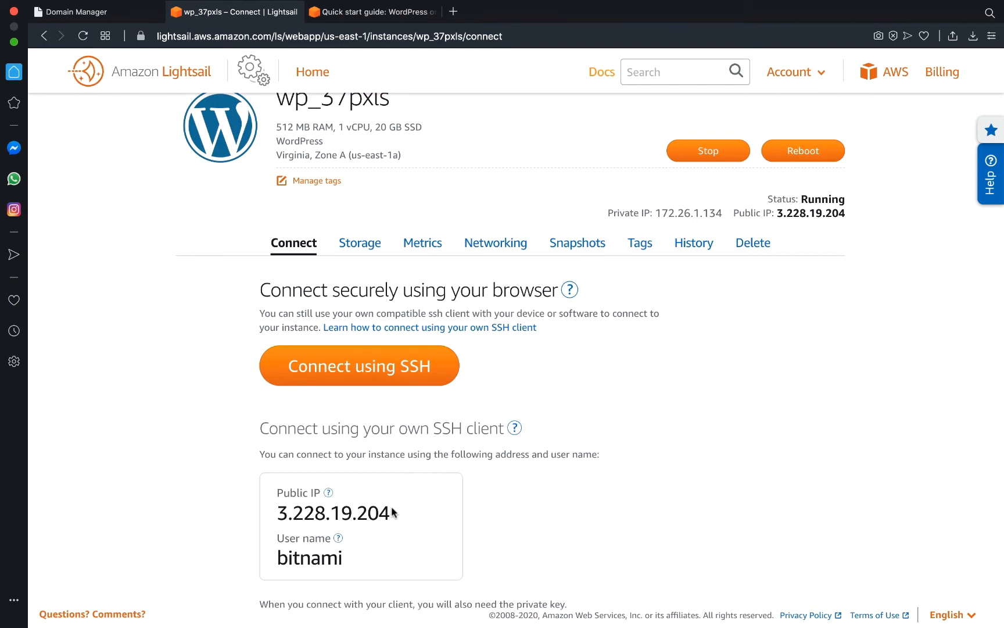
drag(393, 512, 272, 517)
key(super+c)
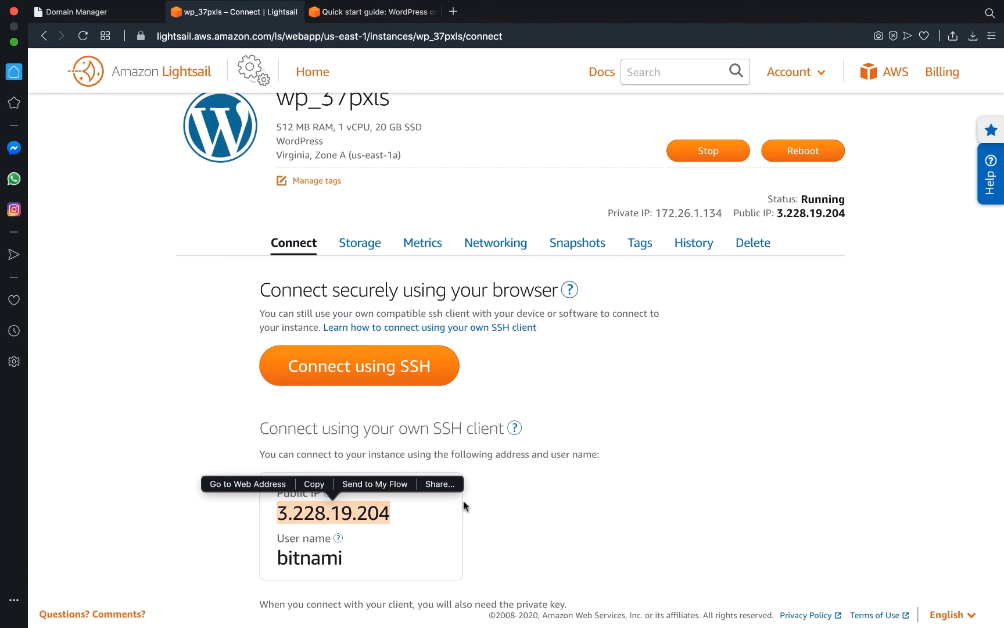
click(598, 512)
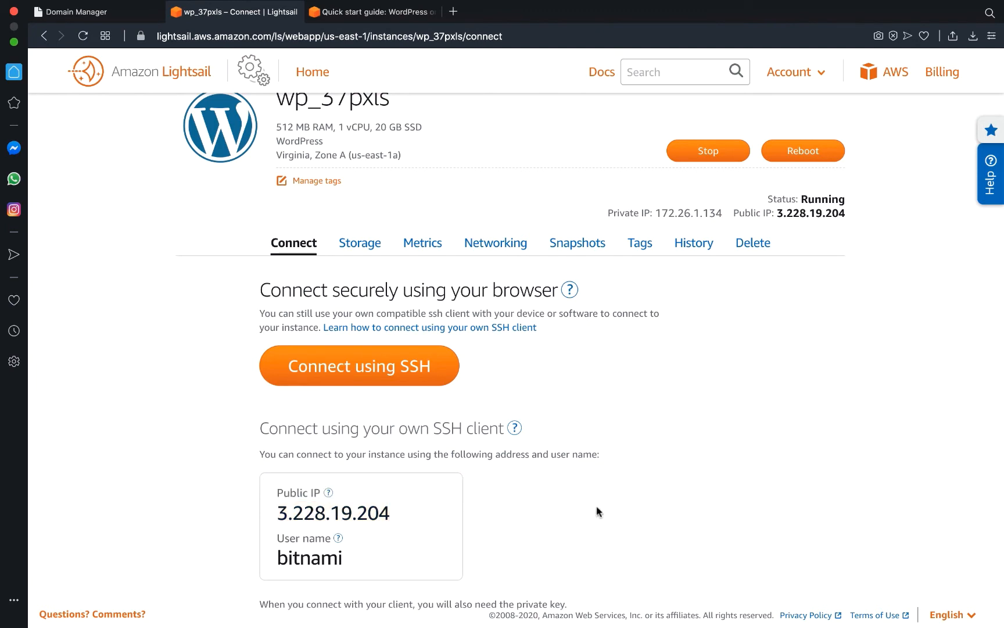
key(super+shift+3)
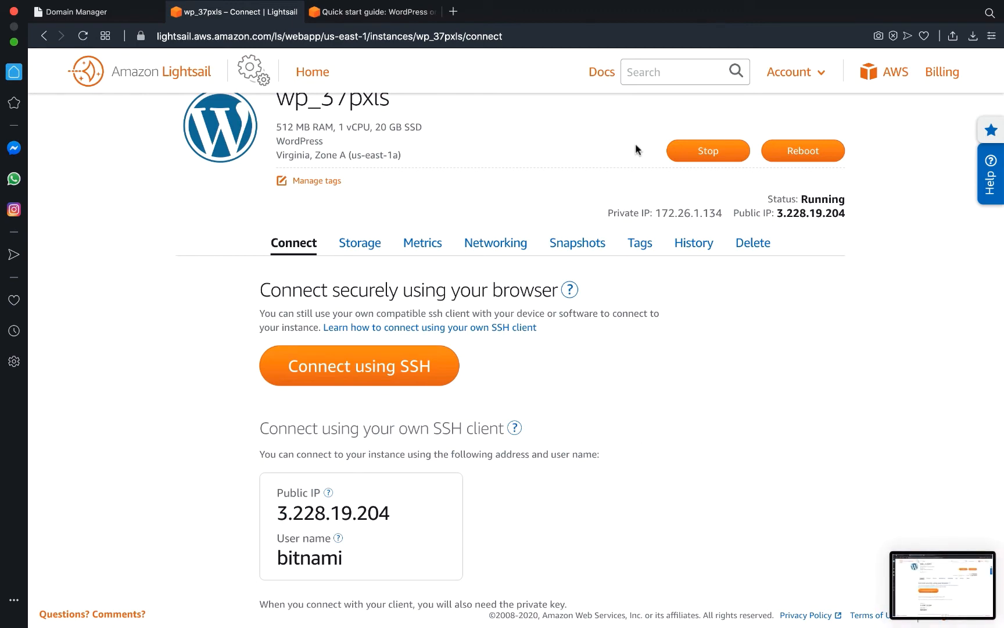
click(454, 13)
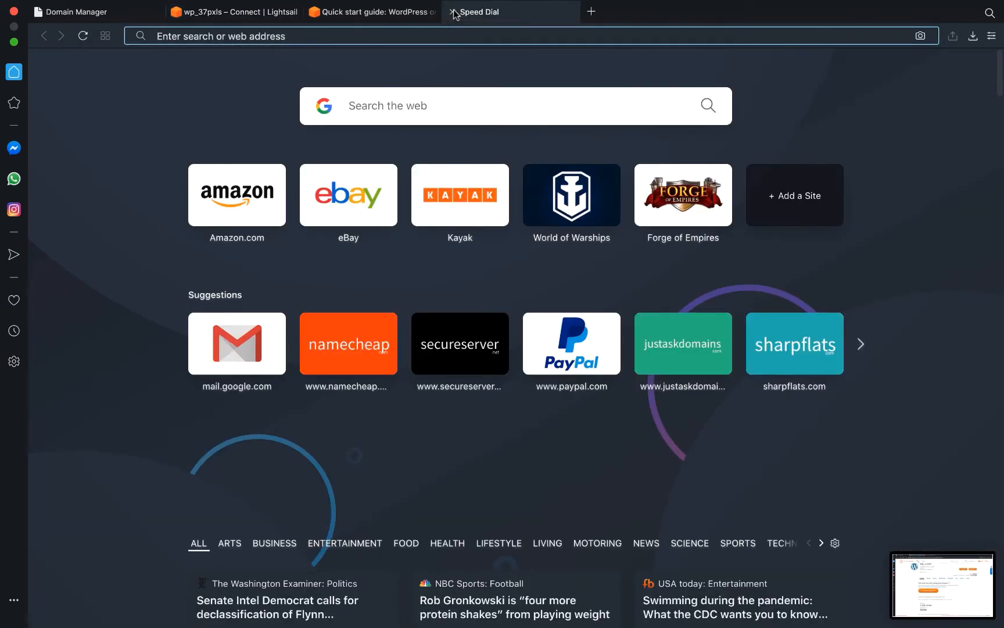
Load the WordPress site at 3.228.19.204 in the new tab.
key(super+v)
key(Return)
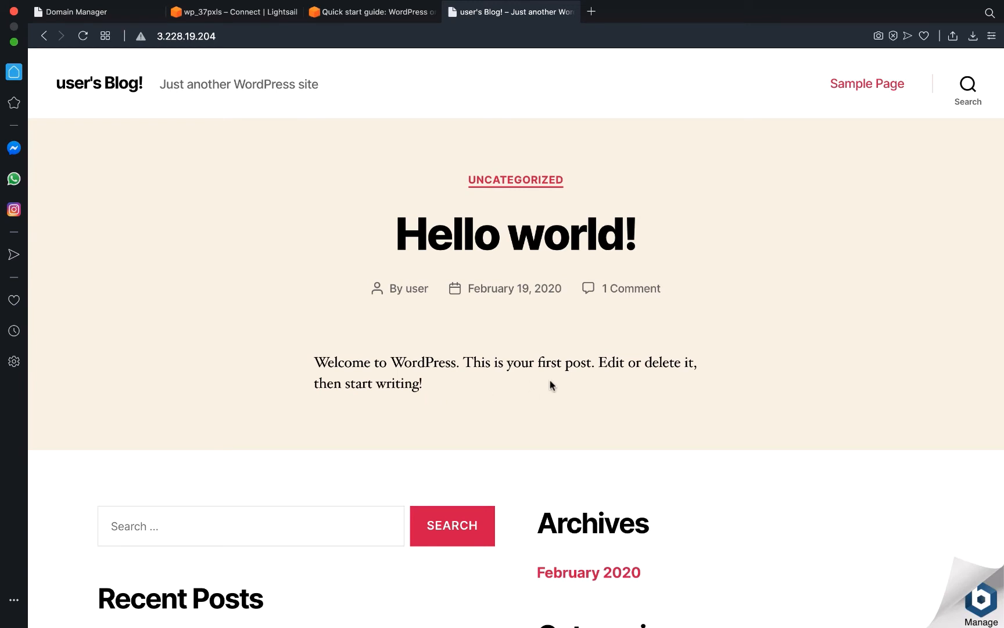
scroll(550, 385, down, 1)
scroll(550, 384, up, 1)
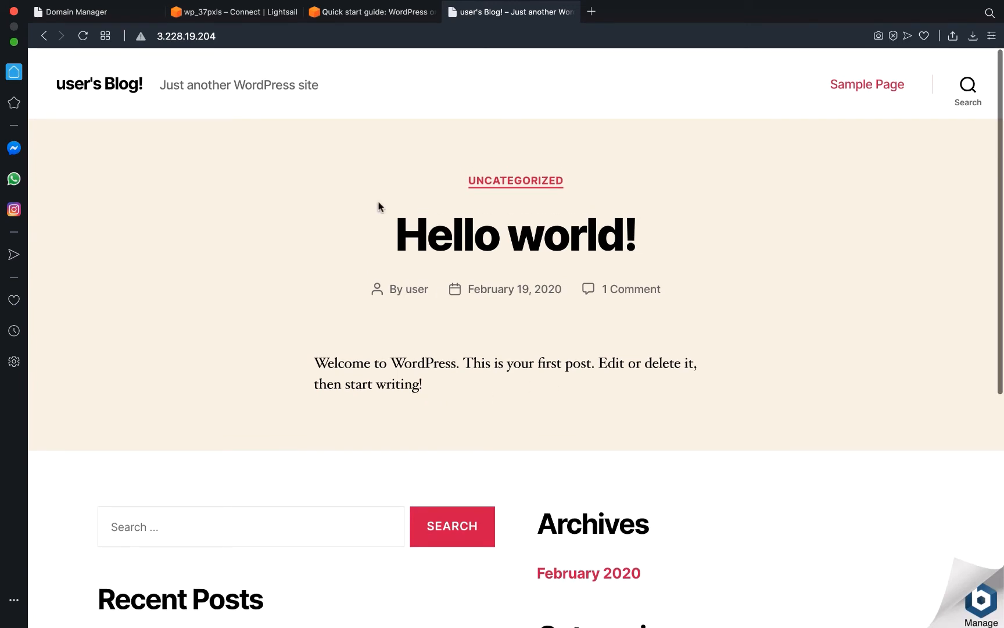
Go to 3.228.19.204/wp-admin and enter the admin username on the login page.
click(269, 38)
click(269, 37)
text(/)
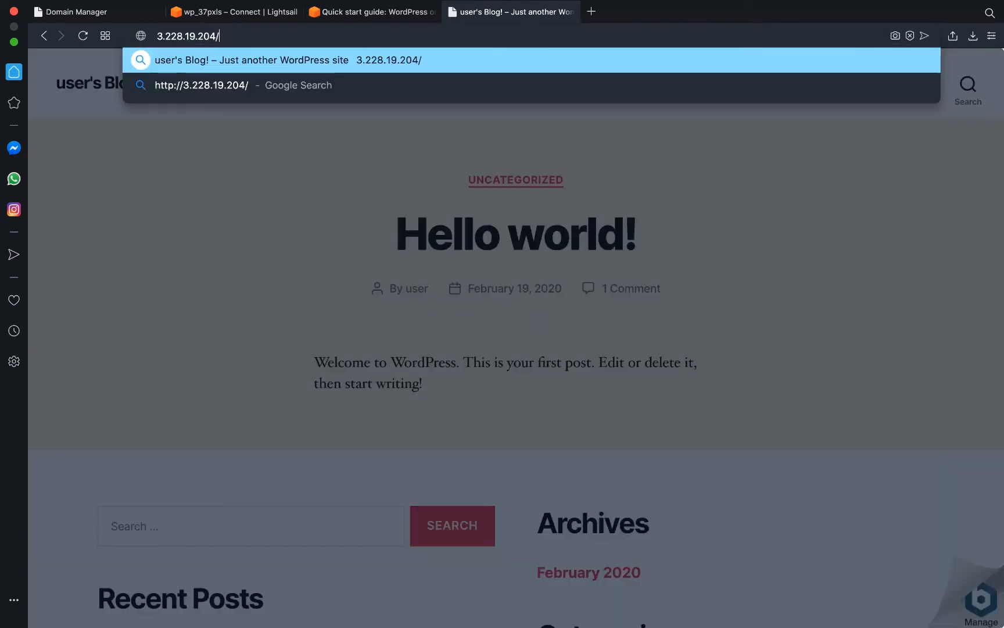
text(wp-admin)
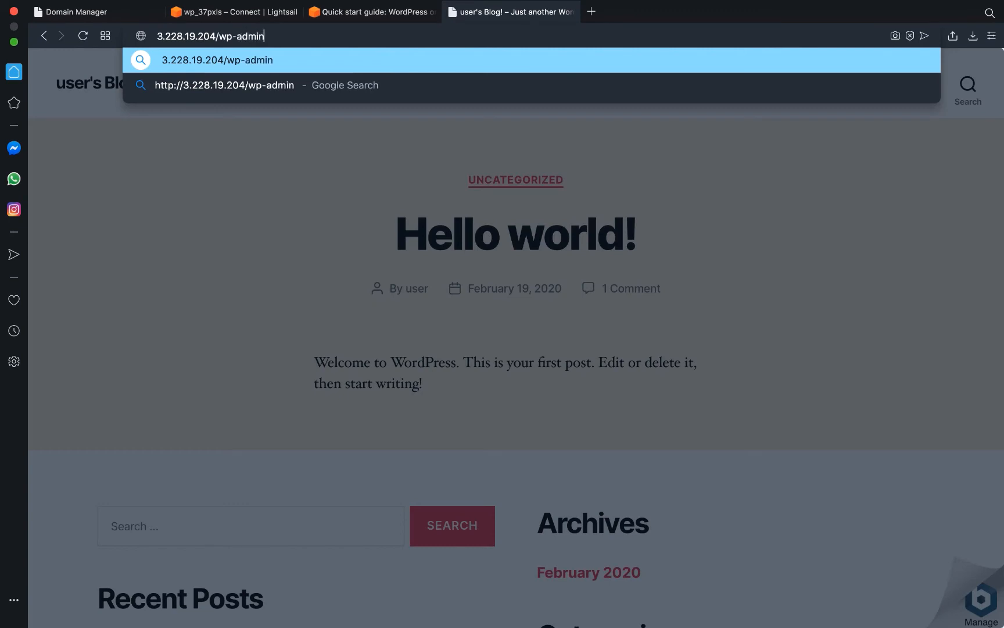
key(Return)
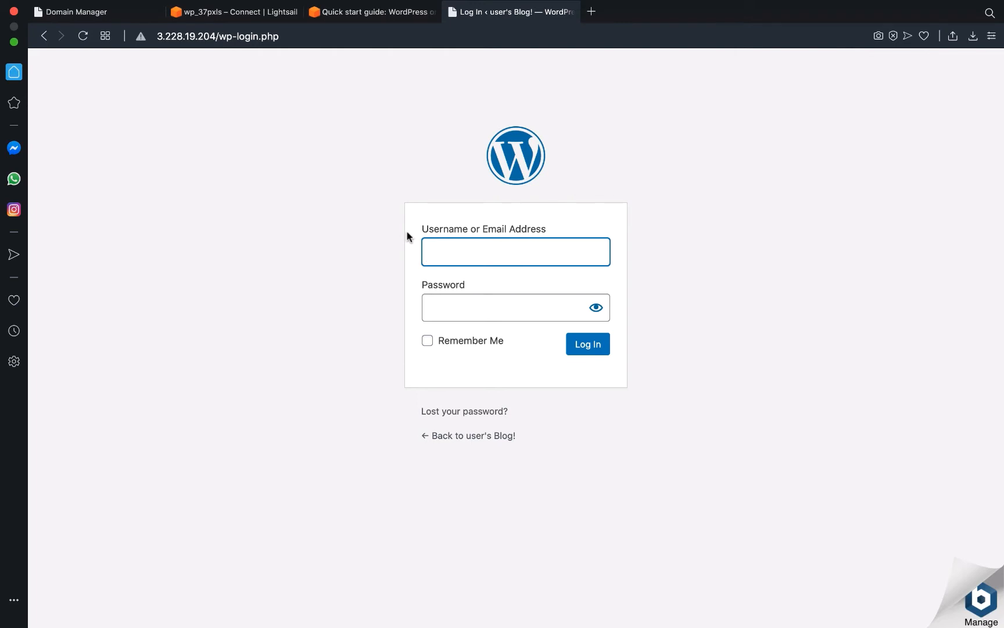
text(Bitnami)
key(Tab)
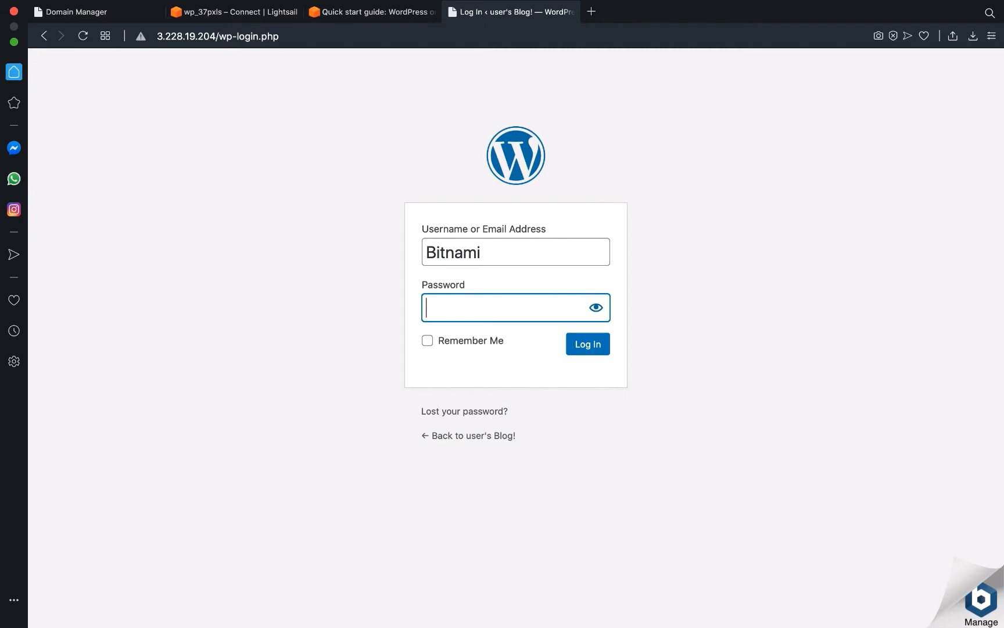
Select the full default application password printed in the SSH terminal.
text(MHC)
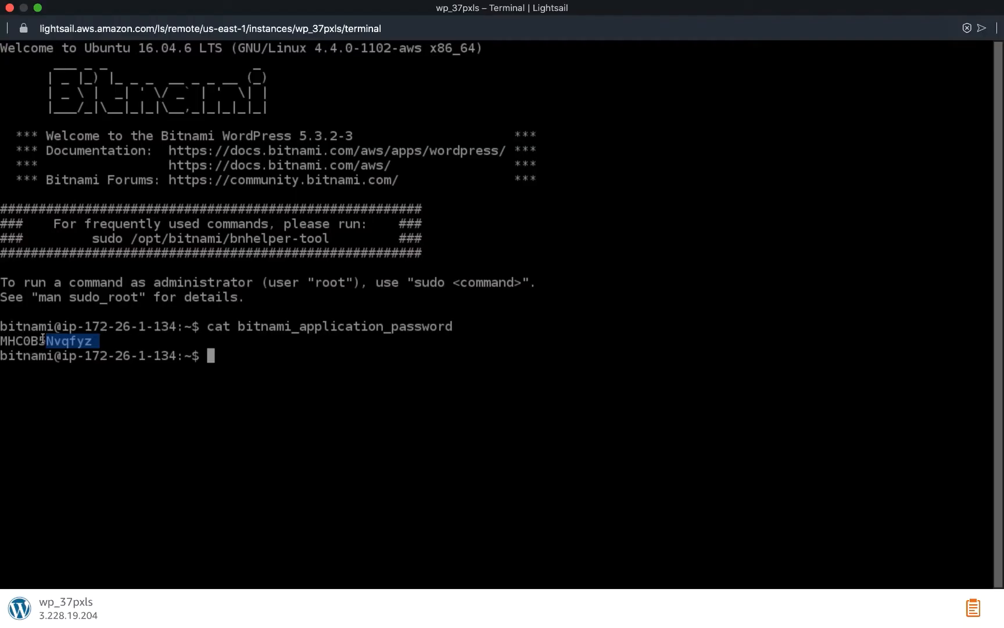
drag(43, 338, 30, 342)
drag(93, 341, 75, 340)
drag(1, 340, 91, 340)
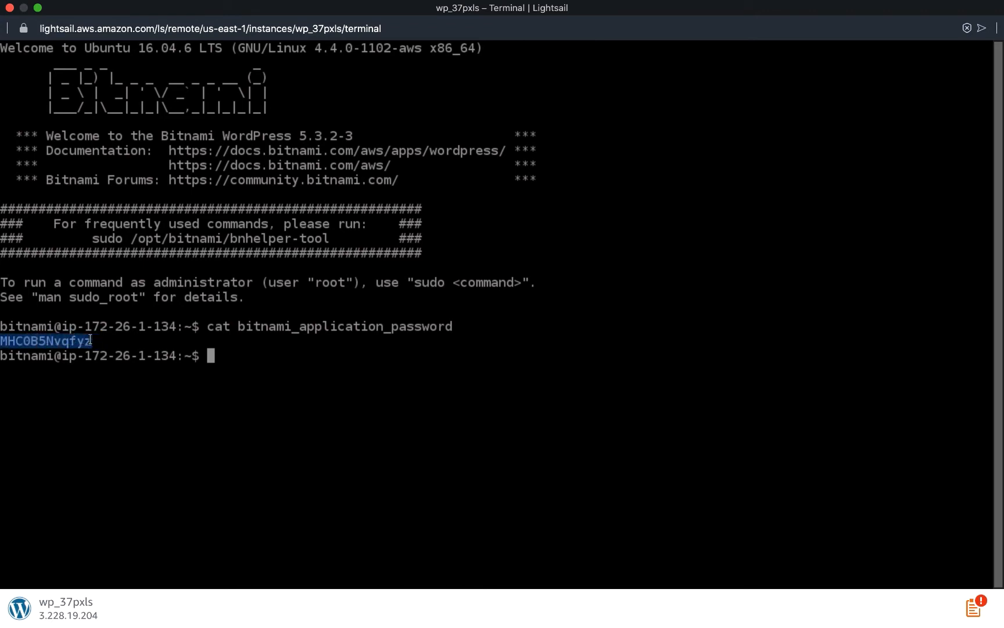
Check the Bitnami docs tab for WordPress's default application user name, user.
key(ctrl+Left)
key(ctrl+Left)
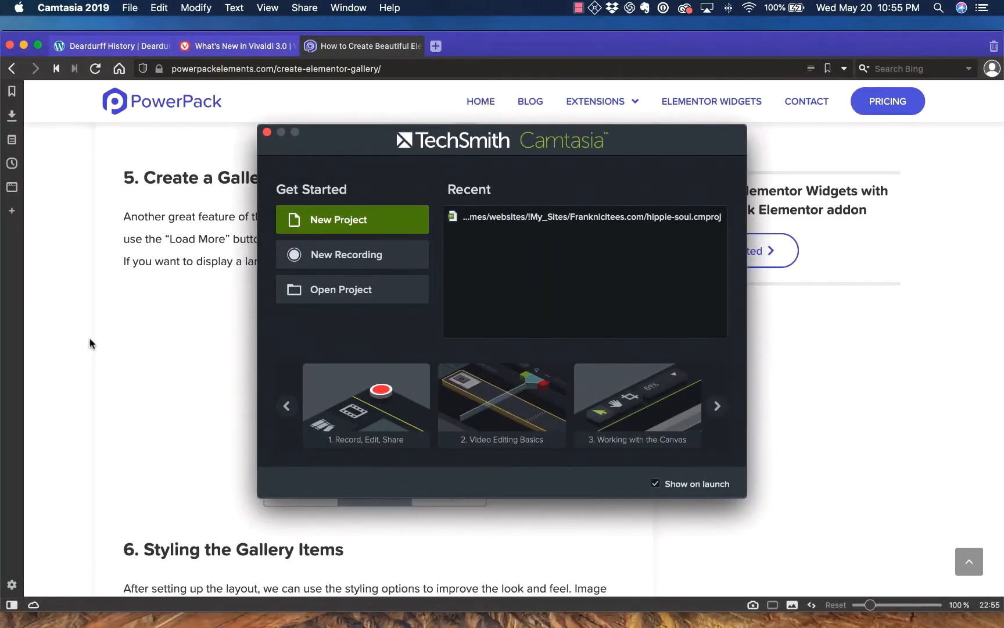
click(89, 343)
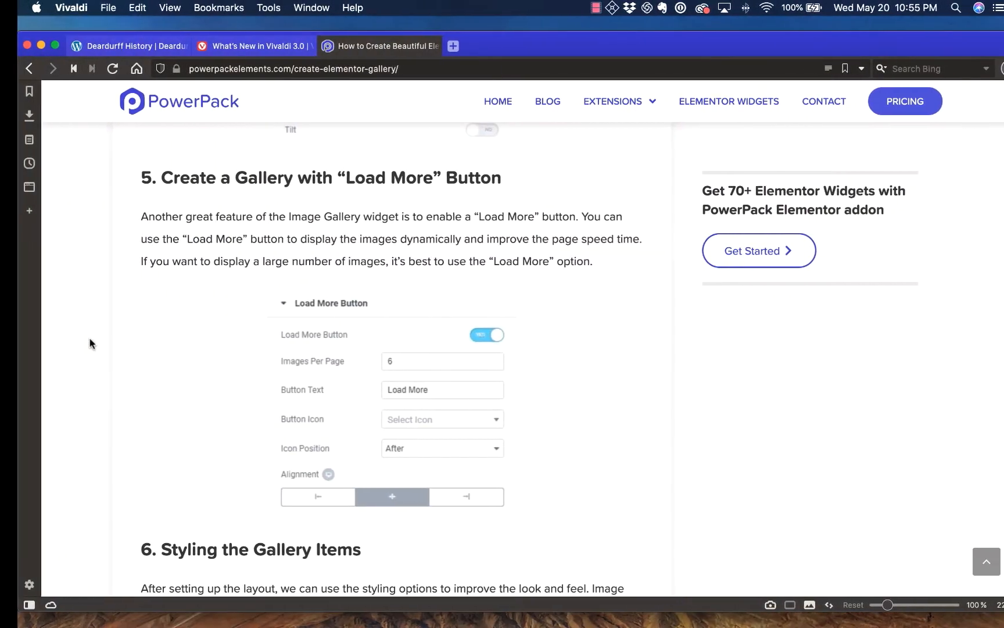
key(ctrl+Right)
key(ctrl+Right)
key(ctrl+Right)
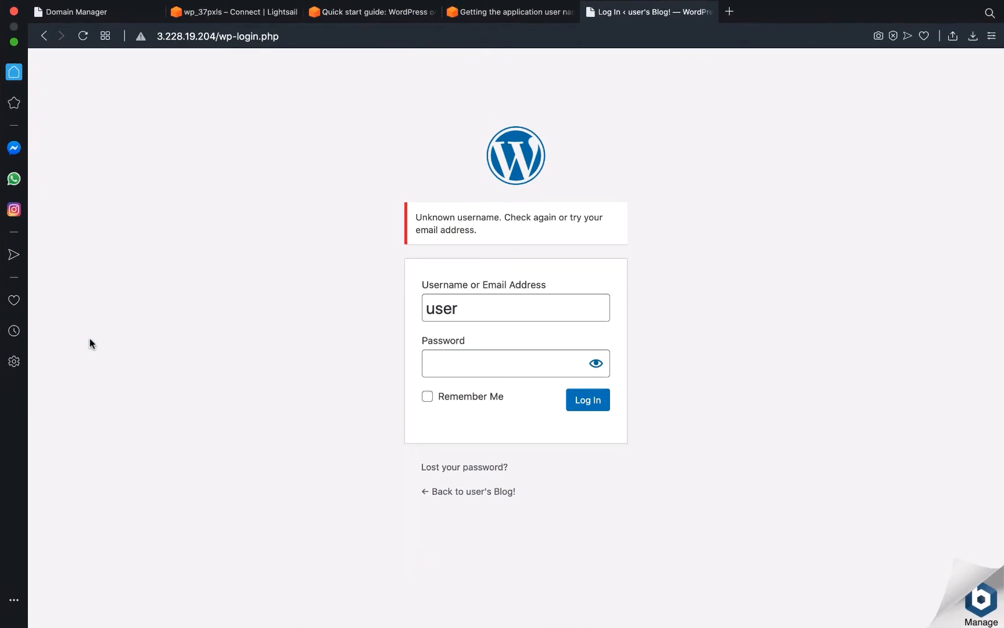
click(476, 18)
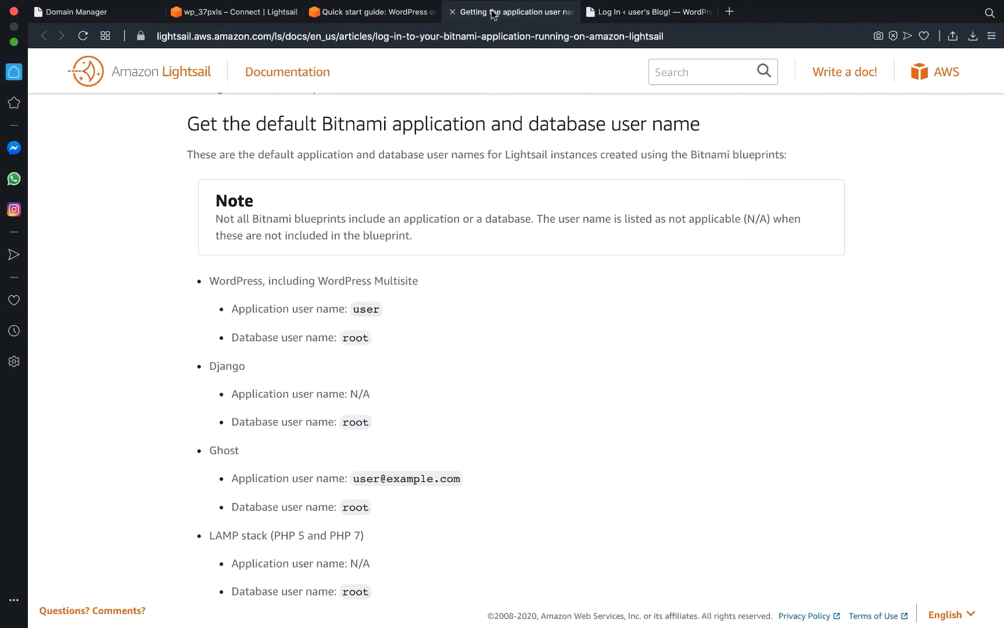
click(389, 18)
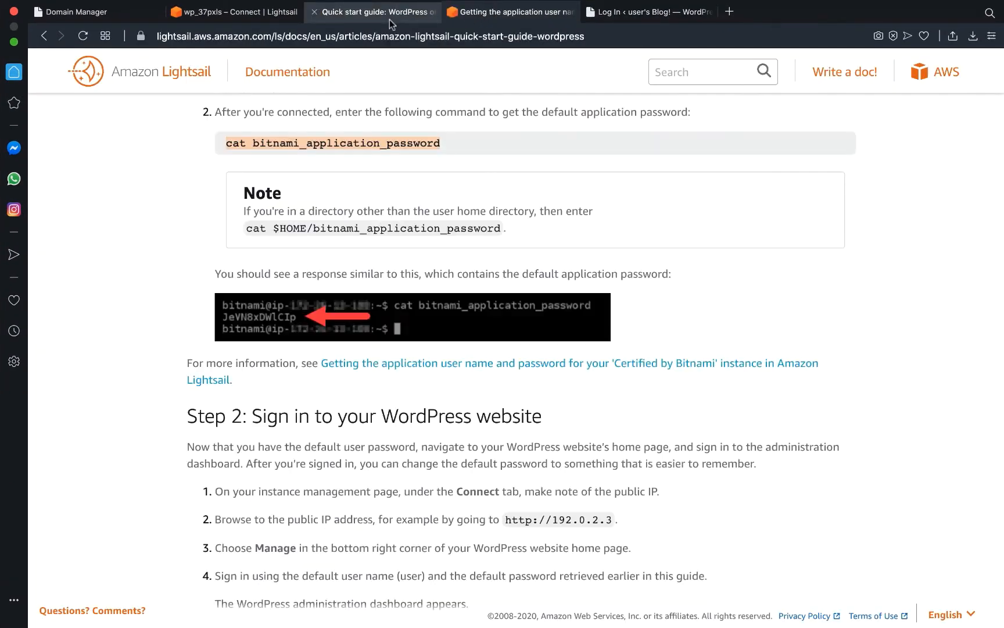
click(261, 18)
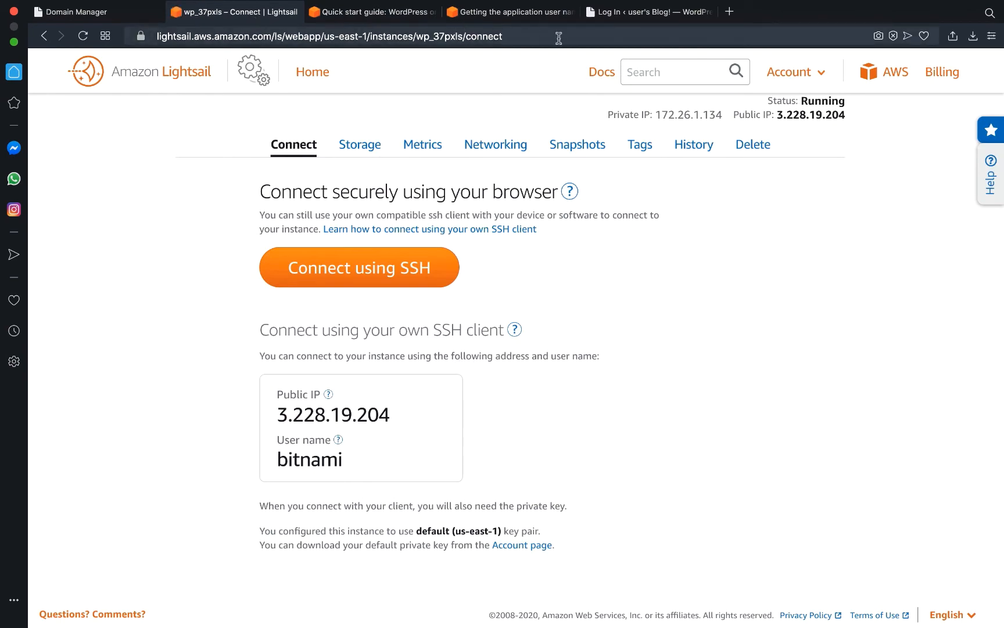
click(598, 17)
click(538, 15)
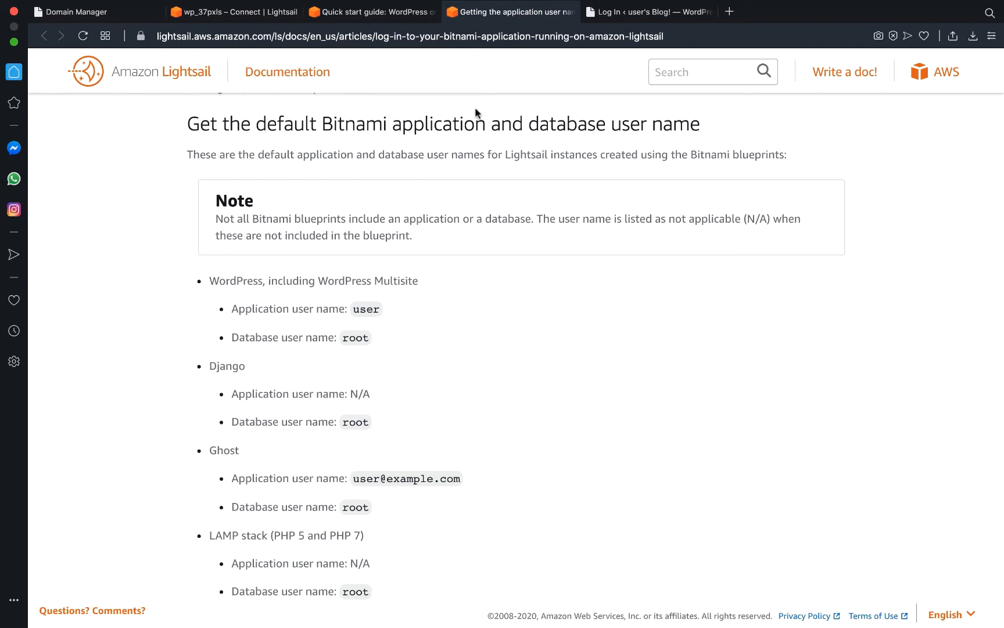
Sign in to WordPress with the pasted default password and run the core update to 5.4.1.
click(651, 13)
click(491, 365)
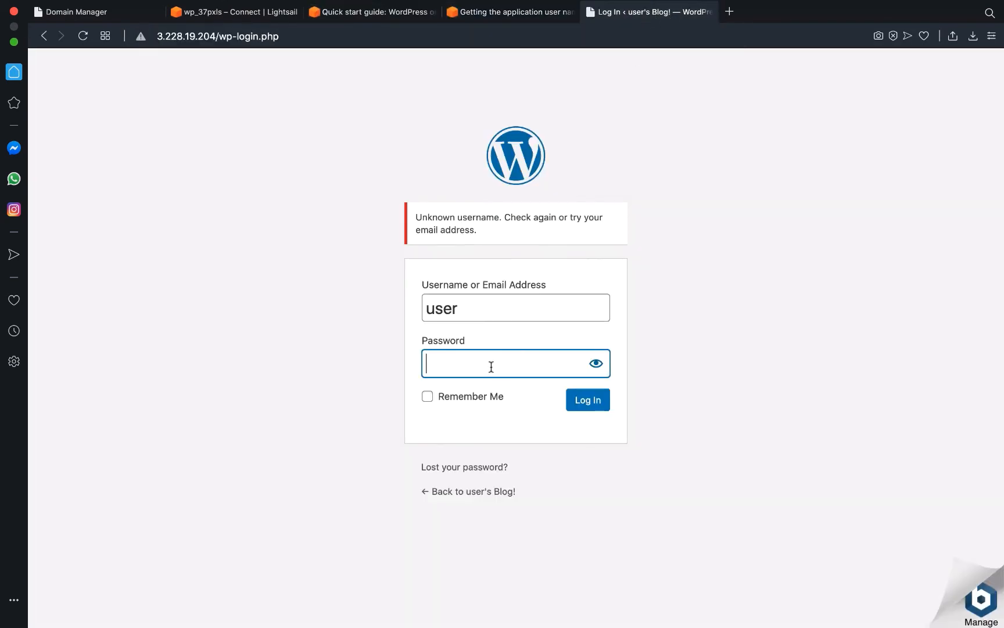
key(super+v)
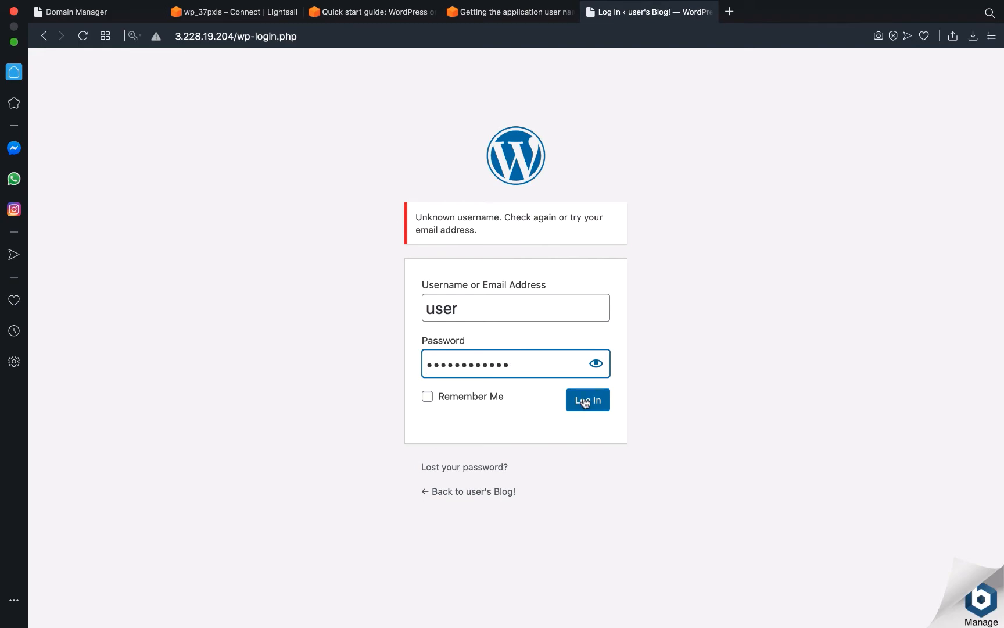
click(583, 402)
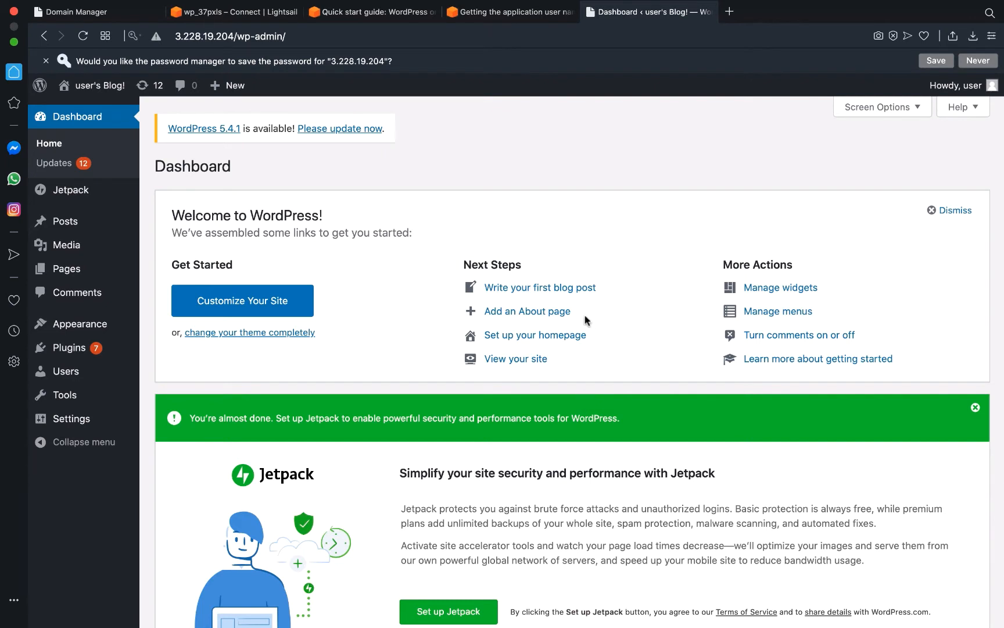
click(349, 132)
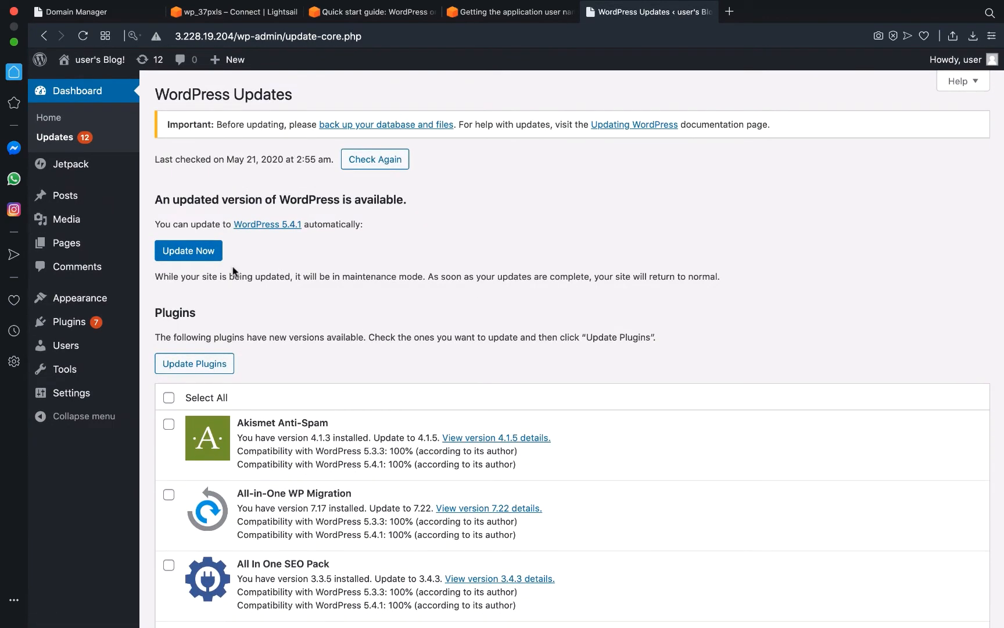
click(211, 255)
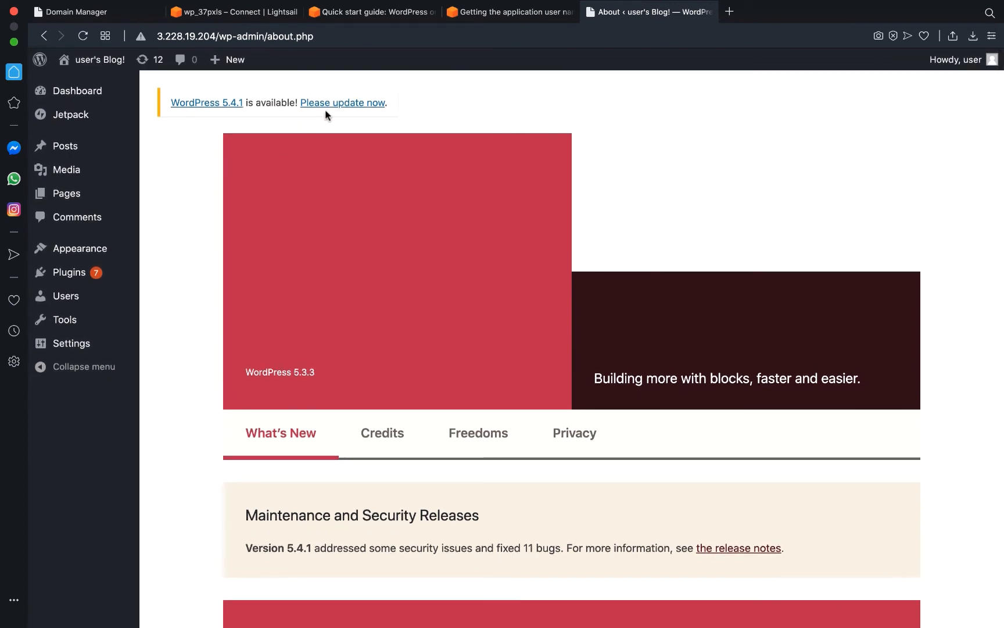
Rerun the WordPress 5.4.1 update, review the About page, and return to Updates.
click(334, 105)
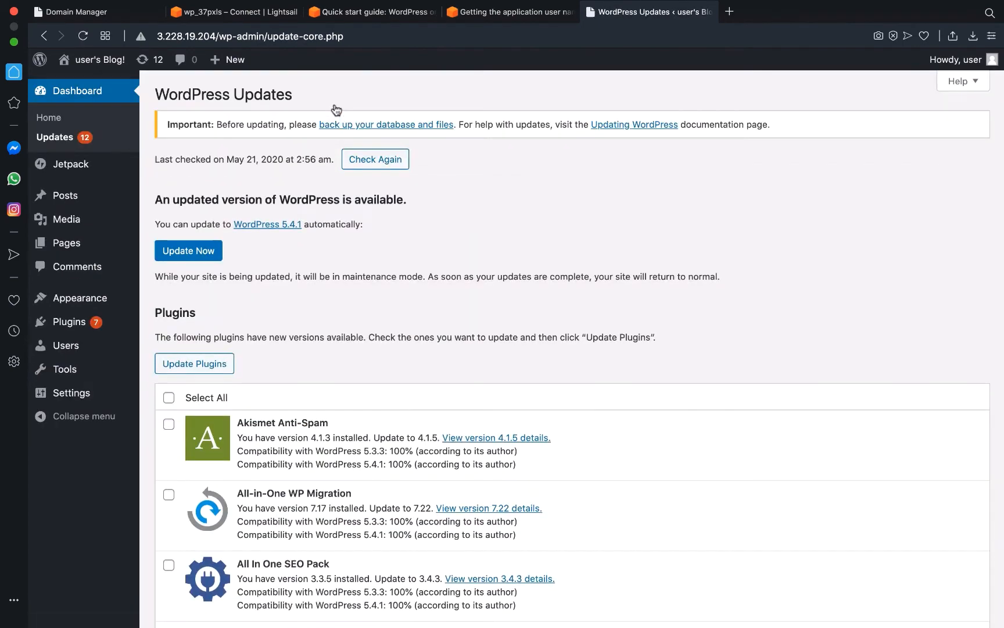
click(210, 252)
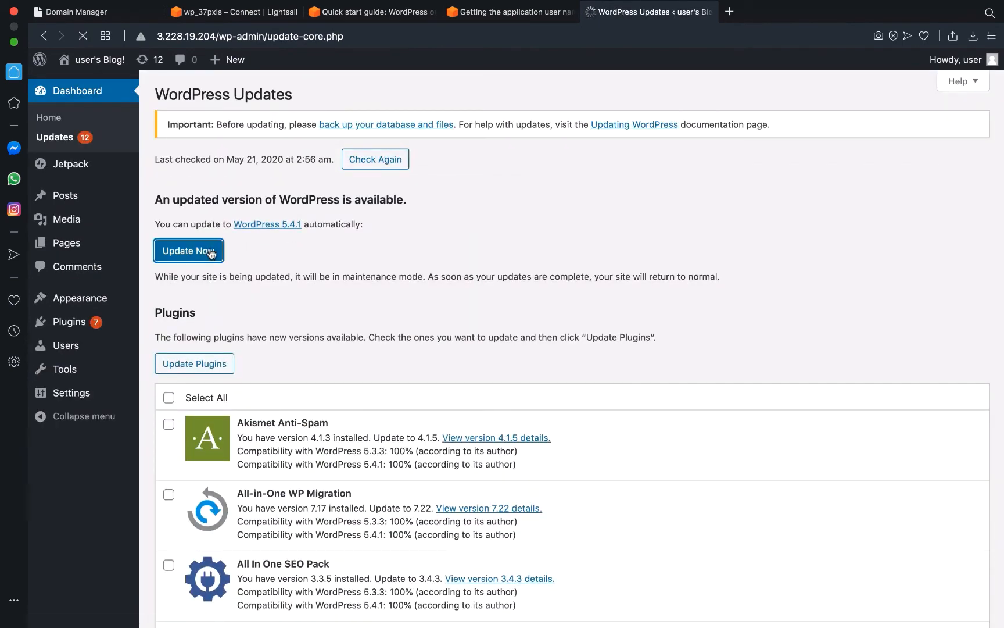
scroll(211, 252, down, 8)
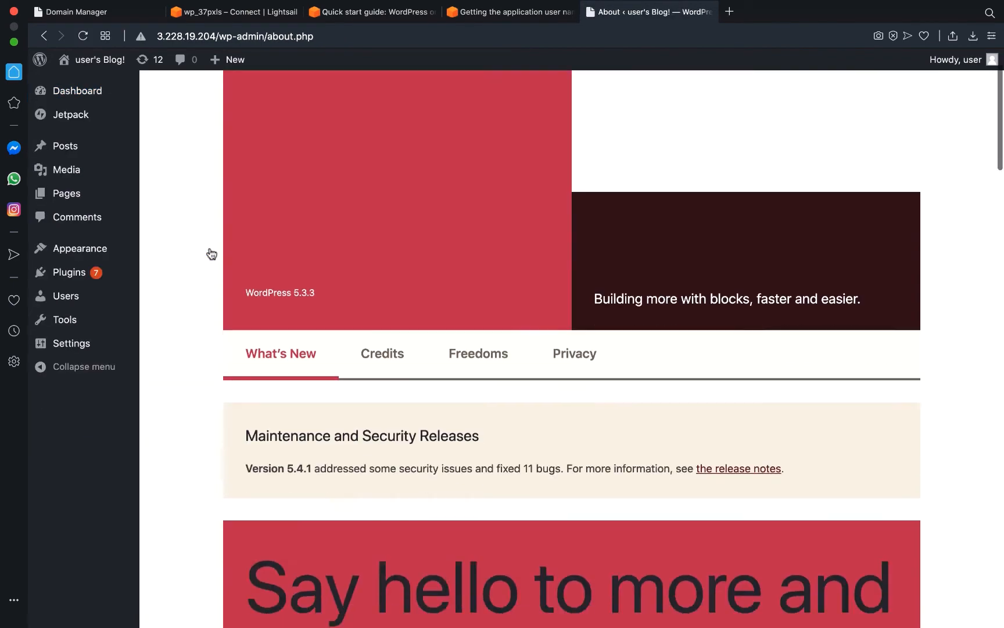
scroll(210, 252, up, 4)
scroll(211, 253, up, 2)
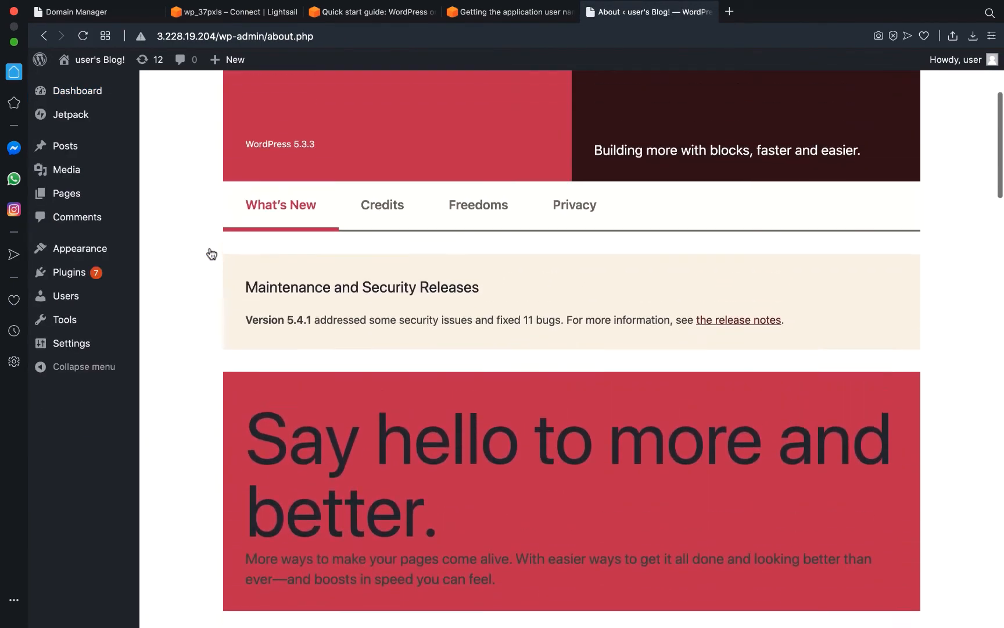
scroll(210, 253, down, 12)
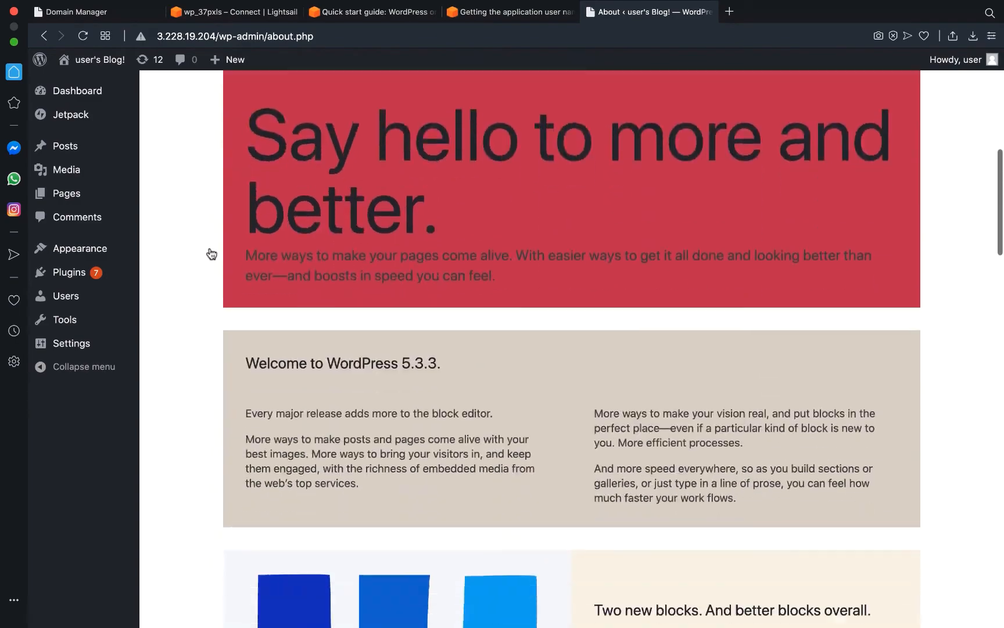
scroll(211, 253, up, 8)
scroll(211, 253, down, 20)
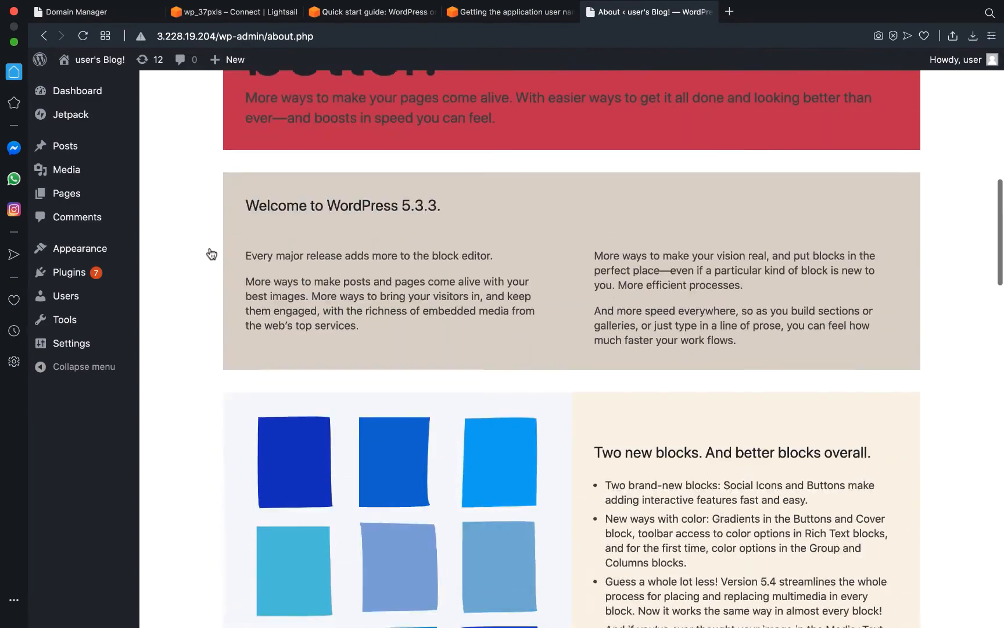
scroll(211, 253, down, 4)
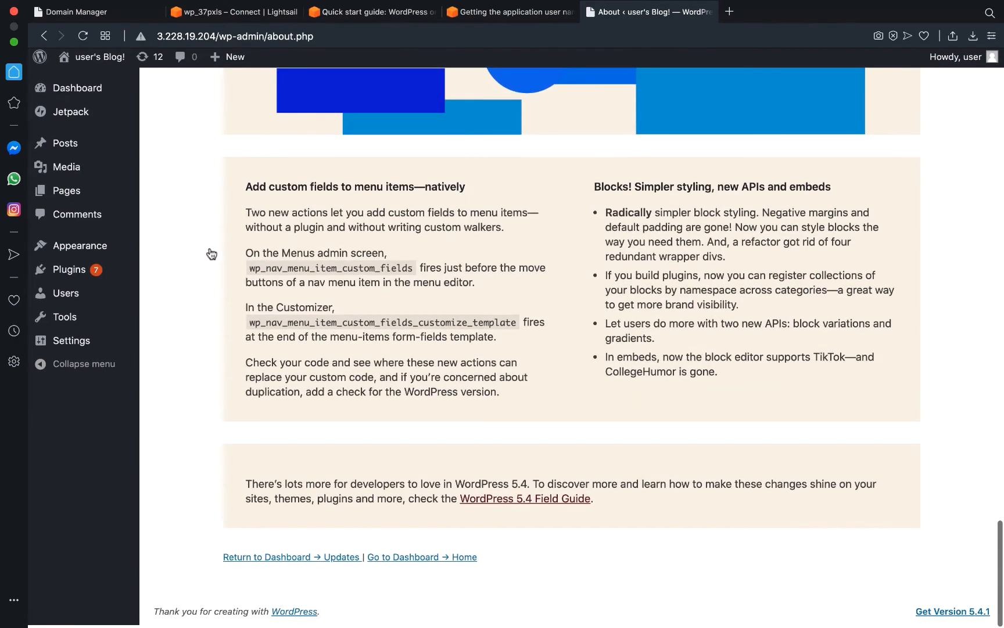
scroll(211, 253, up, 20)
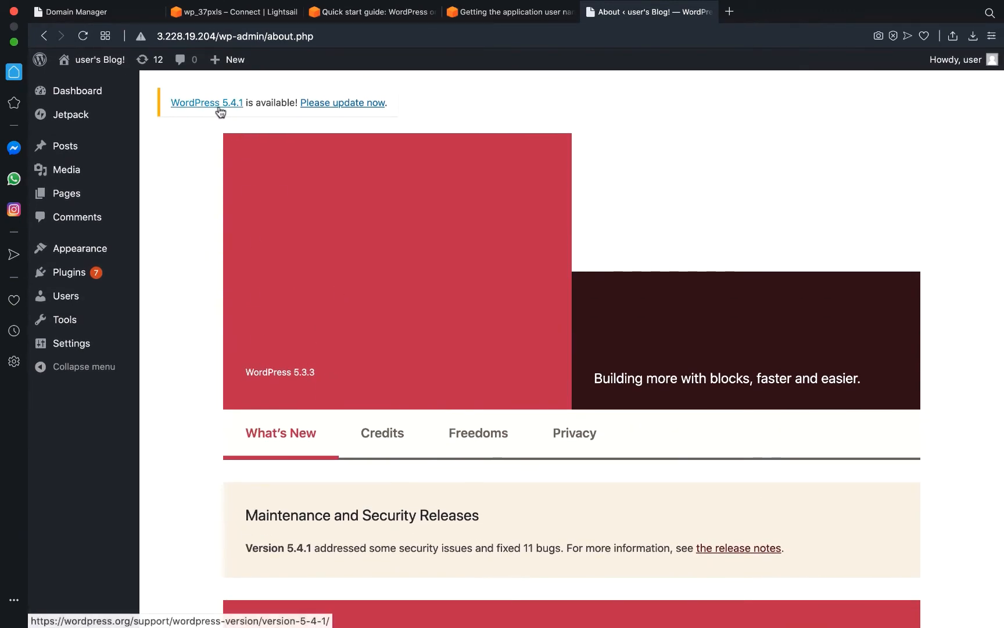
click(333, 103)
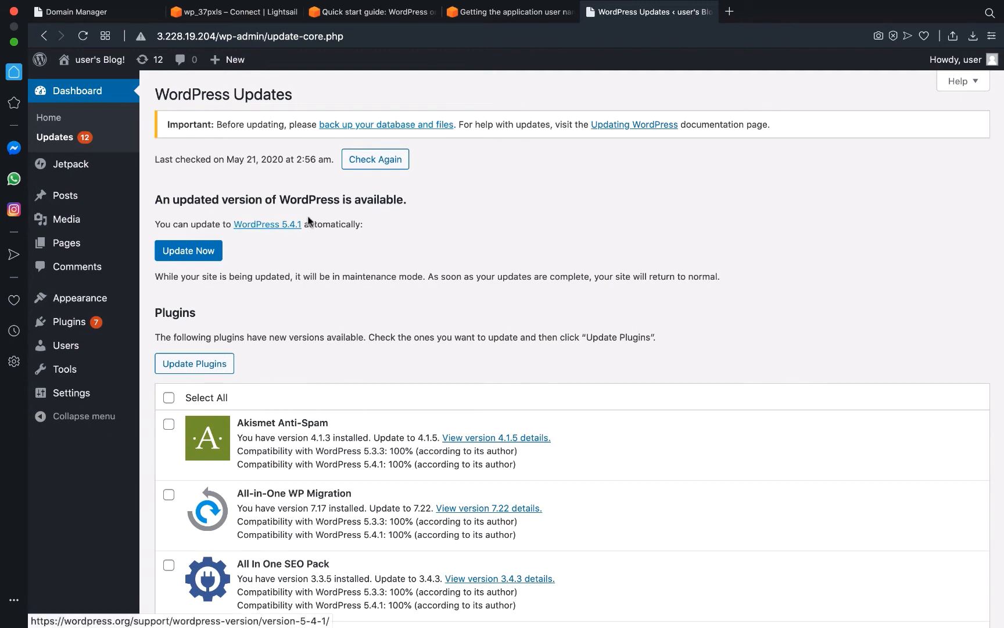
Update the WordPress database after checking the backup guide, then continue to Updates.
click(394, 126)
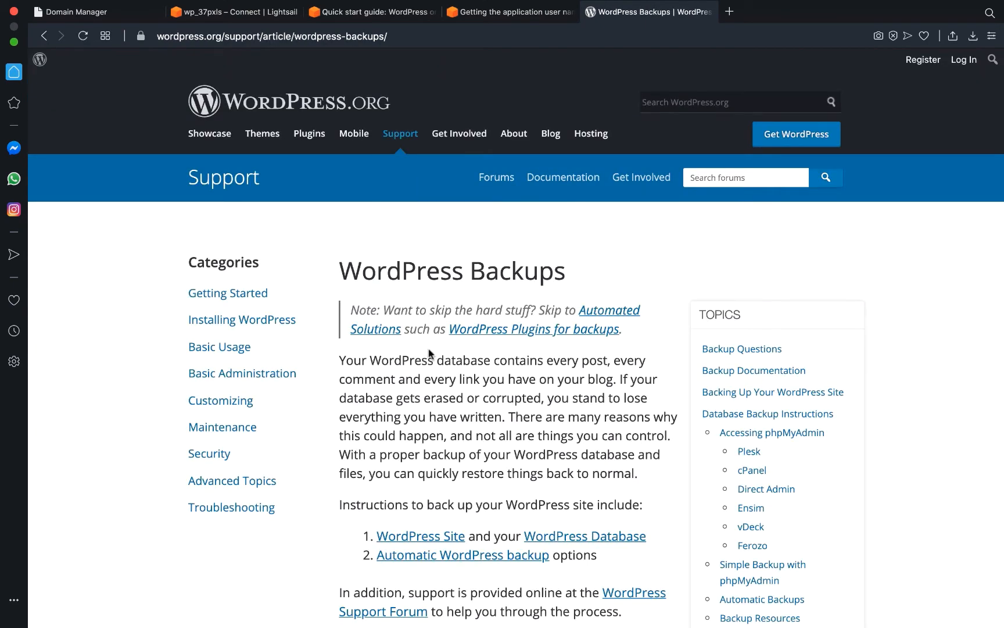
scroll(503, 135, left, 5)
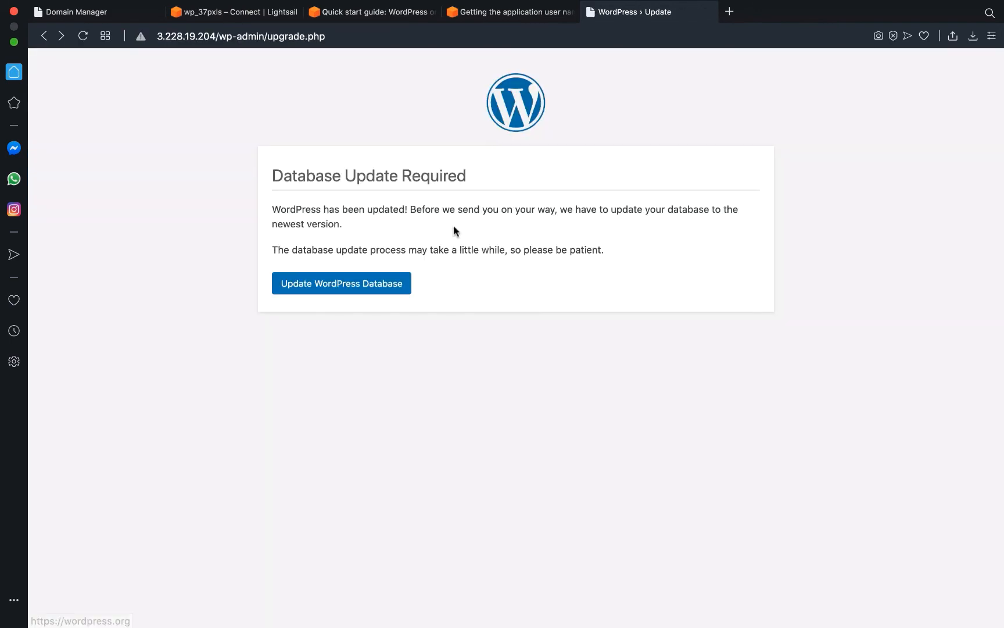
click(369, 291)
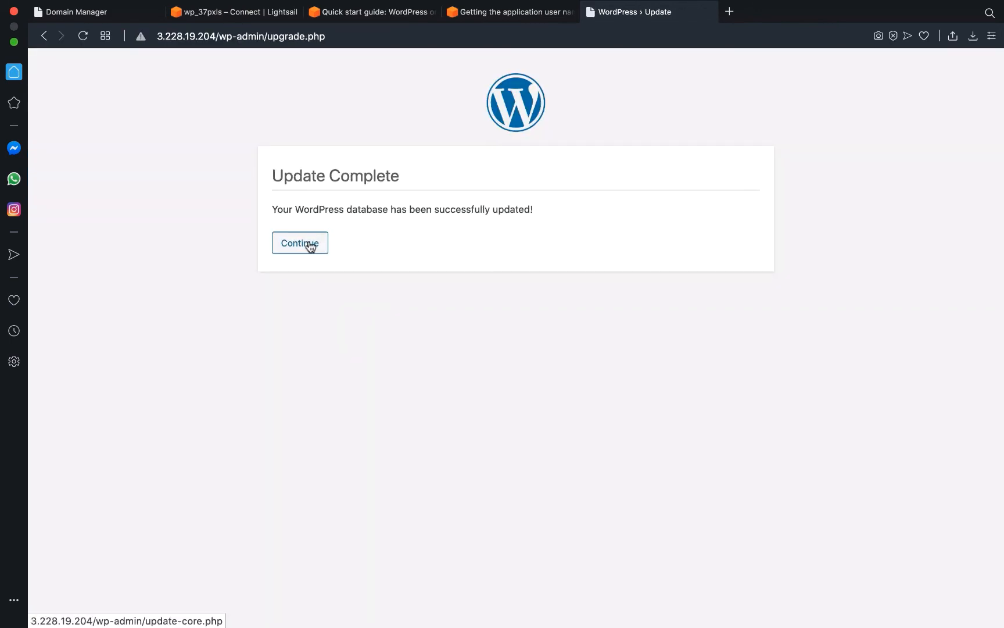
click(309, 244)
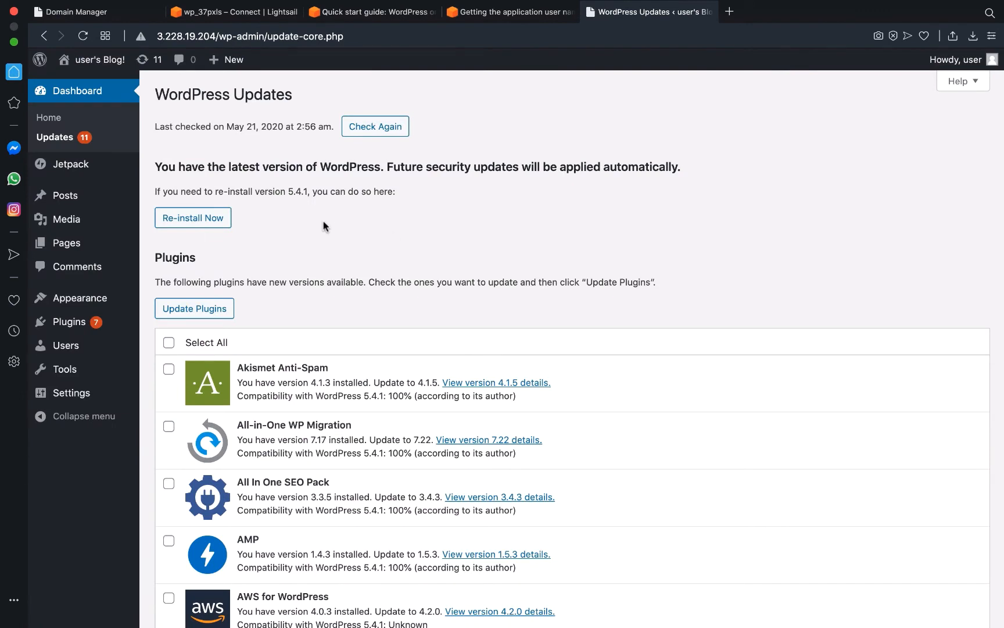
Update all seven WordPress plugins at once.
click(168, 342)
click(197, 316)
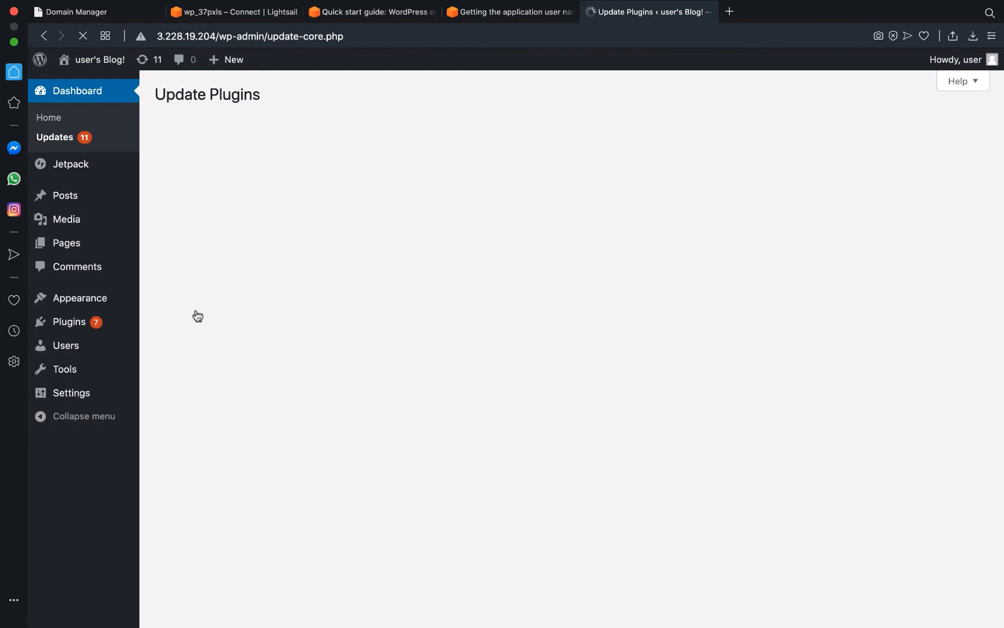
scroll(426, 328, down, 2)
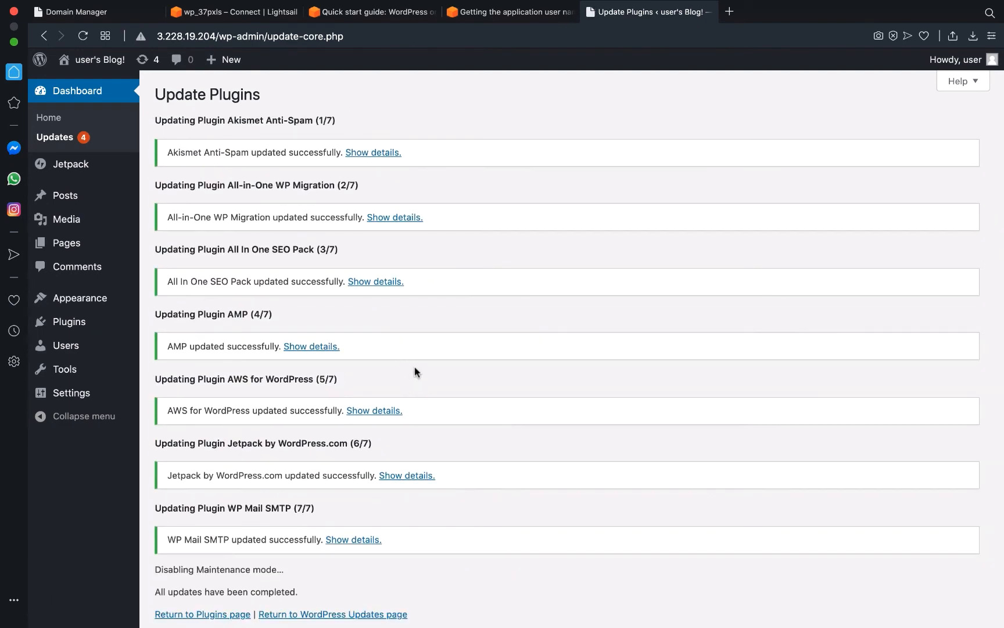
click(318, 615)
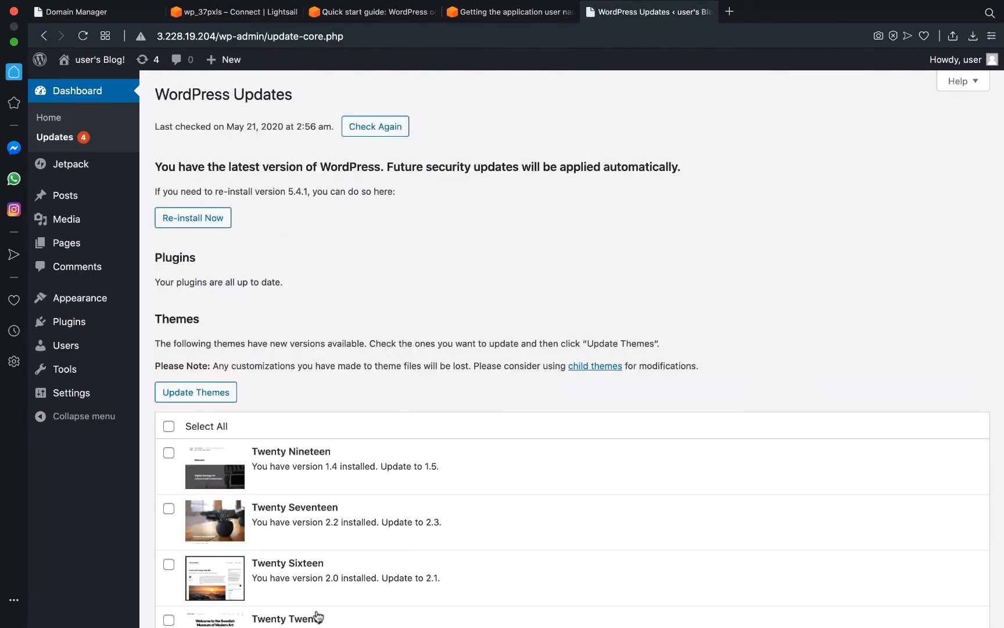
Update all four WordPress themes at once.
scroll(348, 490, down, 2)
scroll(347, 490, down, 2)
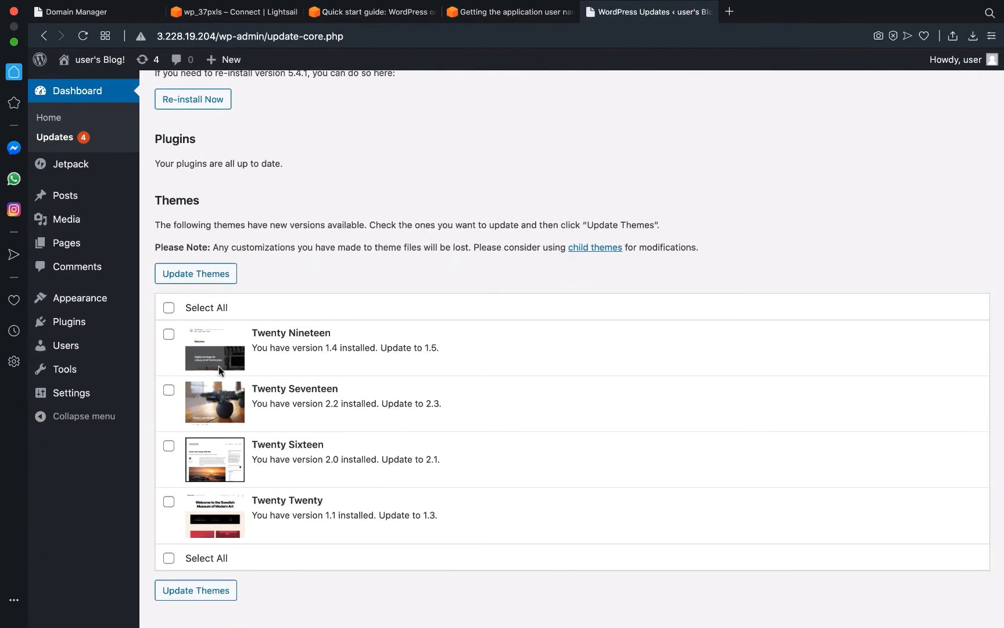
click(169, 307)
click(201, 274)
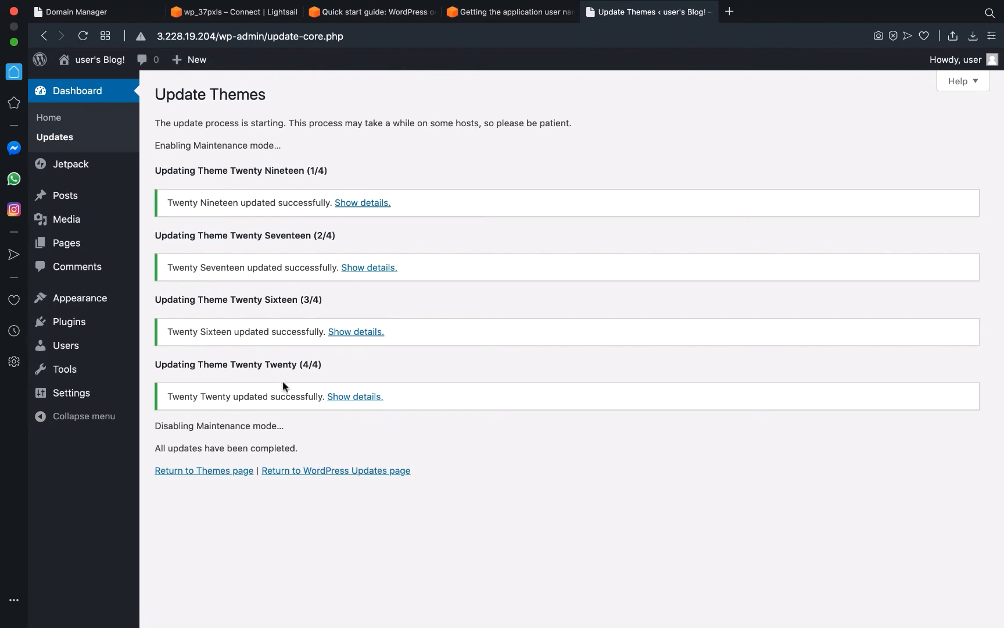
click(304, 472)
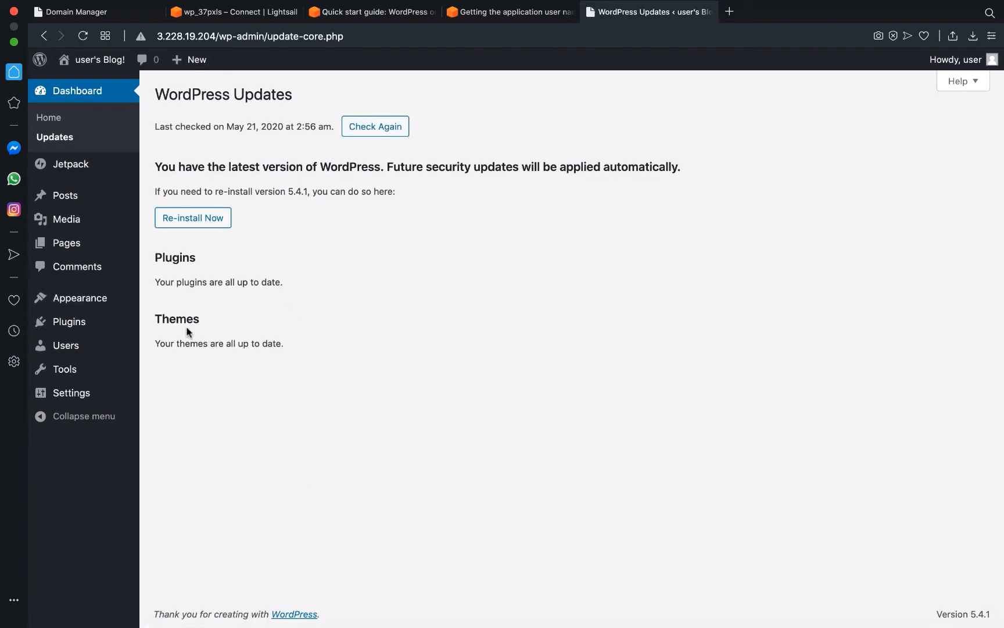
View the All Users list, then read the Lightsail article on default Bitnami user names.
mouse_move(83, 348)
click(171, 351)
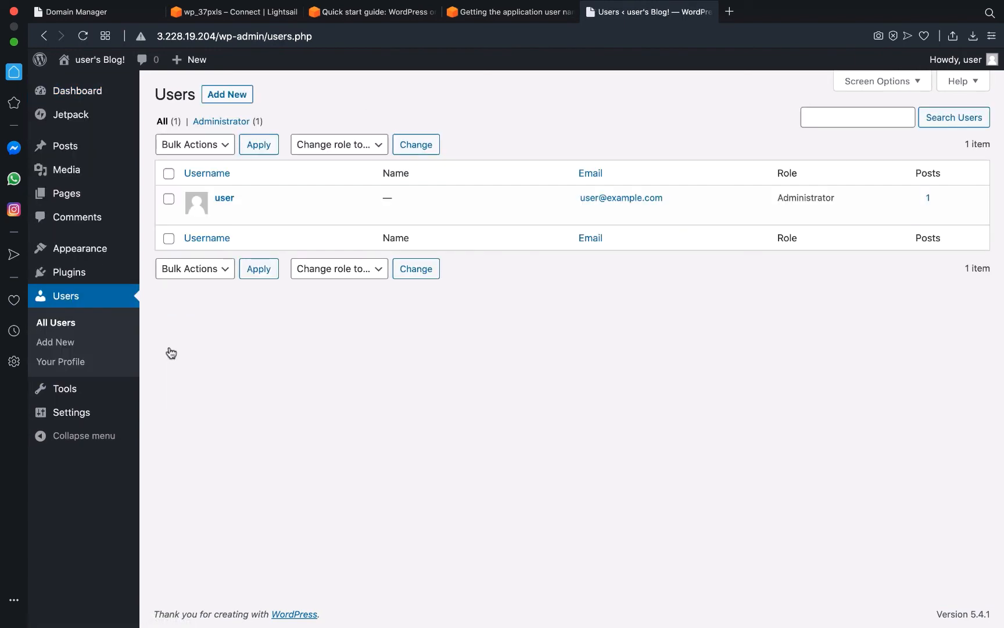
mouse_move(267, 217)
click(519, 16)
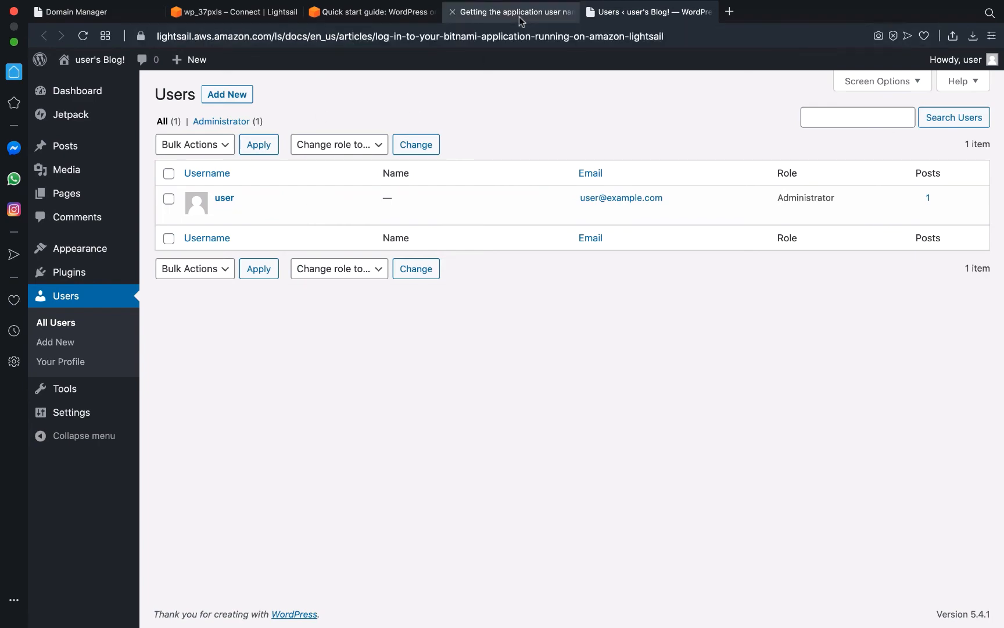
scroll(520, 310, up, 10)
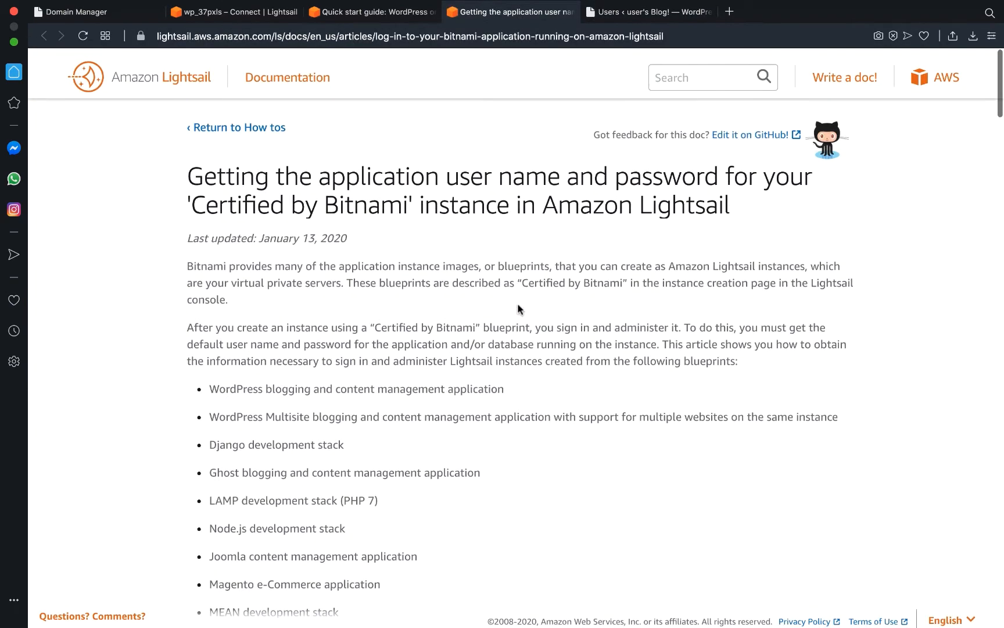
scroll(520, 309, down, 3)
scroll(520, 310, up, 4)
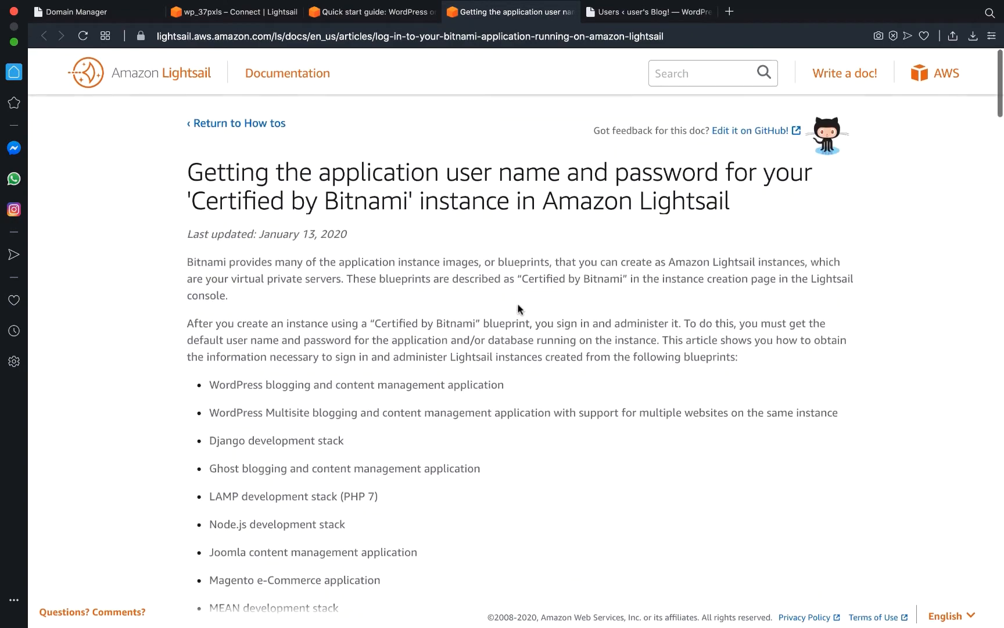
scroll(520, 309, down, 10)
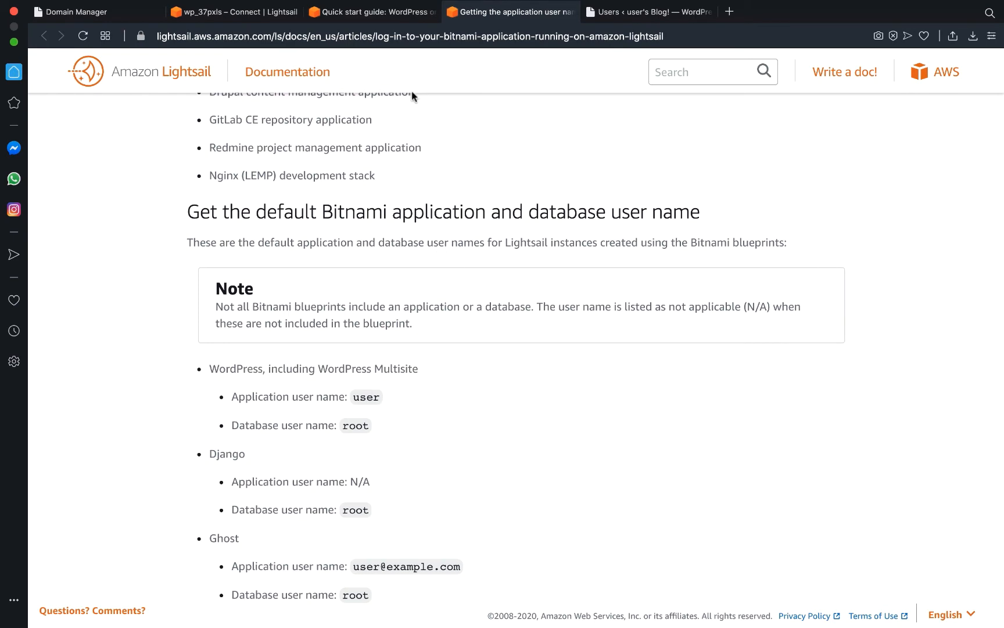
Scroll the WordPress quick start guide to Step 3 (static IP) and Step 4 (domain mapping).
click(383, 11)
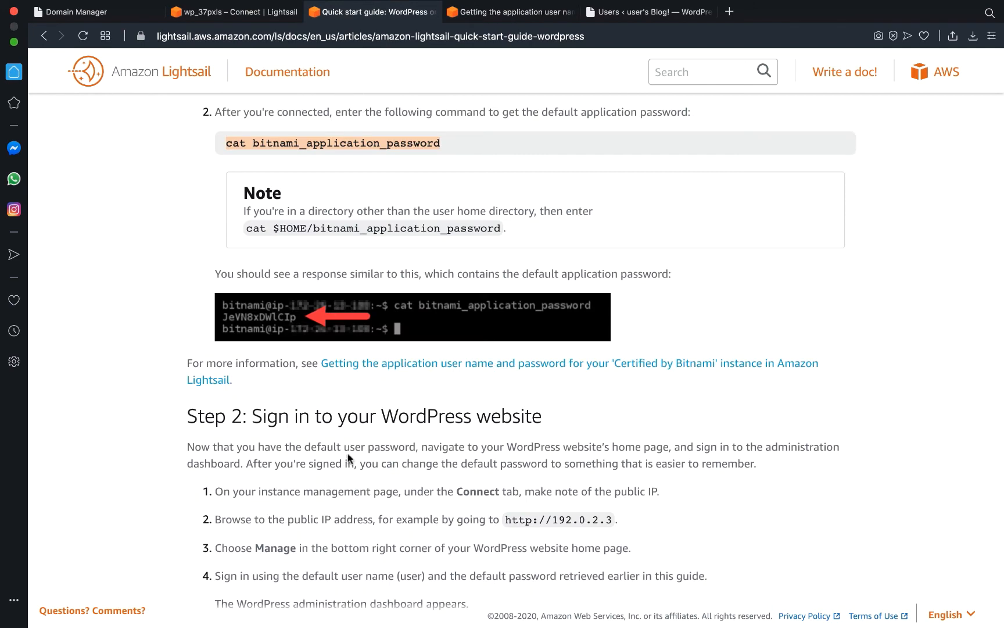
scroll(349, 455, down, 5)
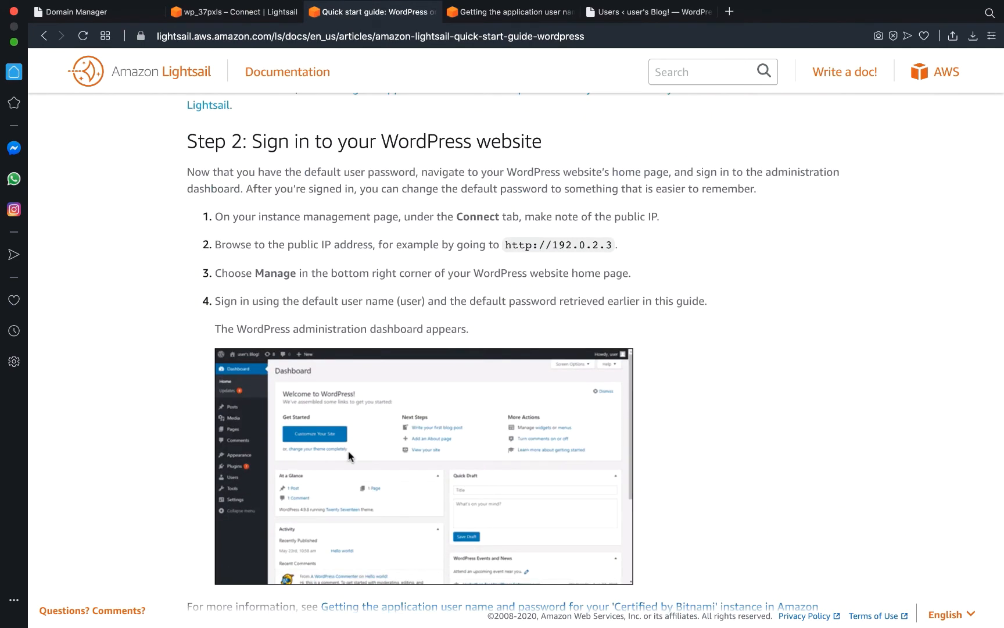
scroll(348, 451, down, 1)
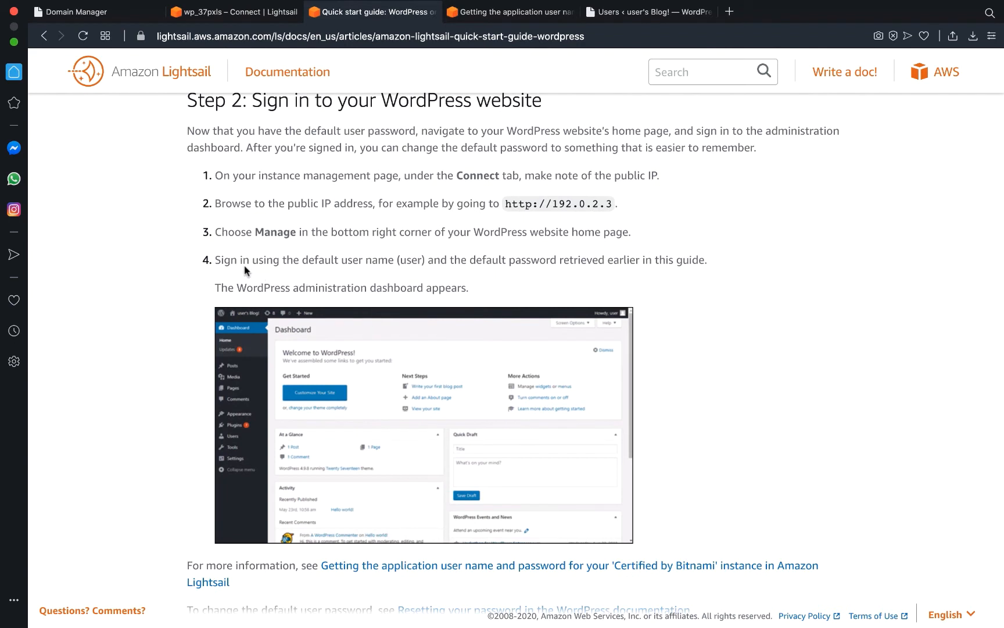
double_click(403, 261)
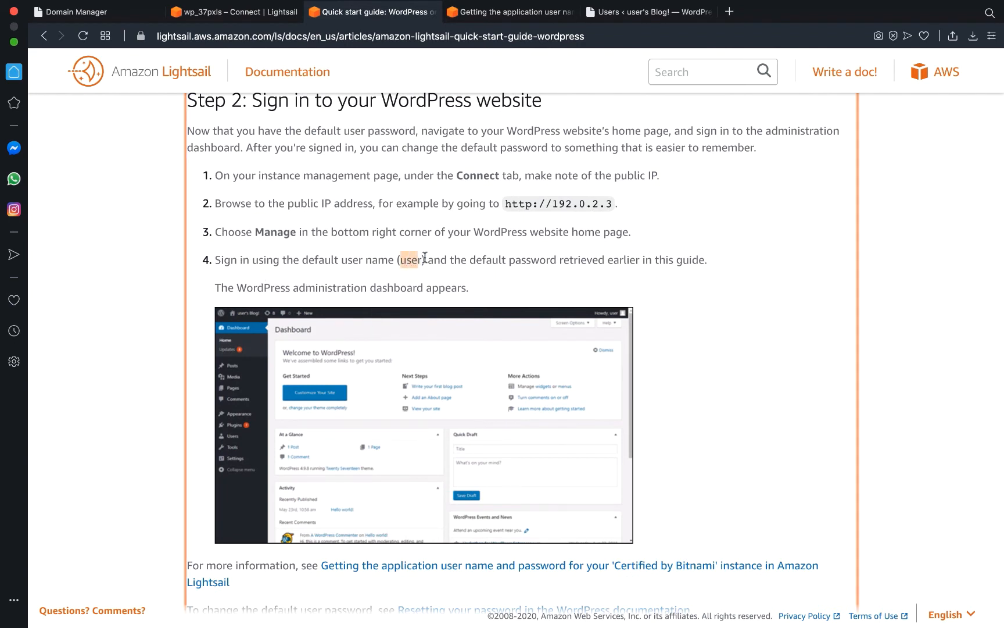
click(463, 280)
scroll(463, 279, down, 2)
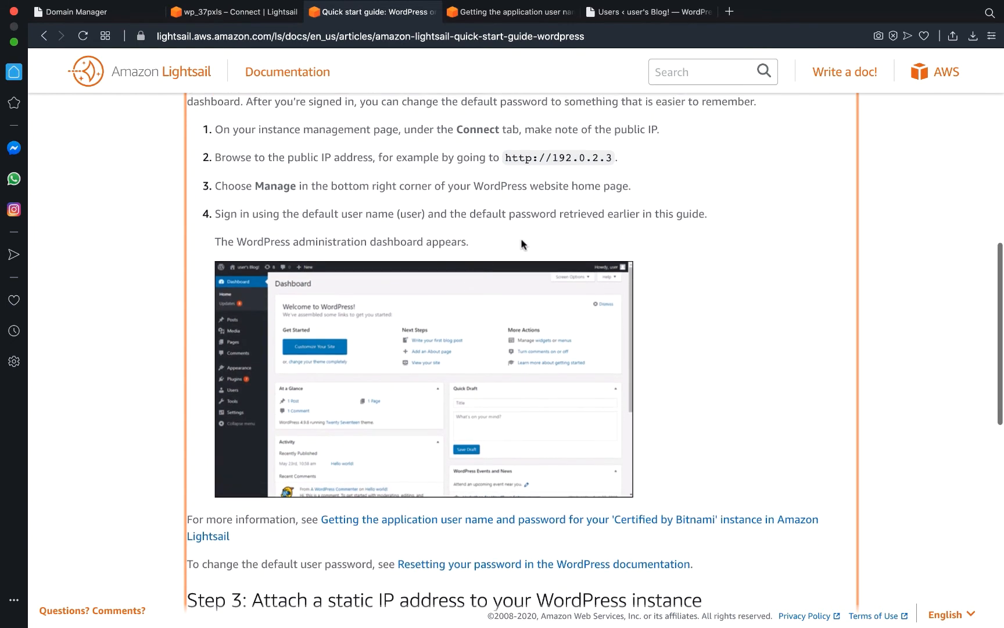
scroll(458, 284, down, 8)
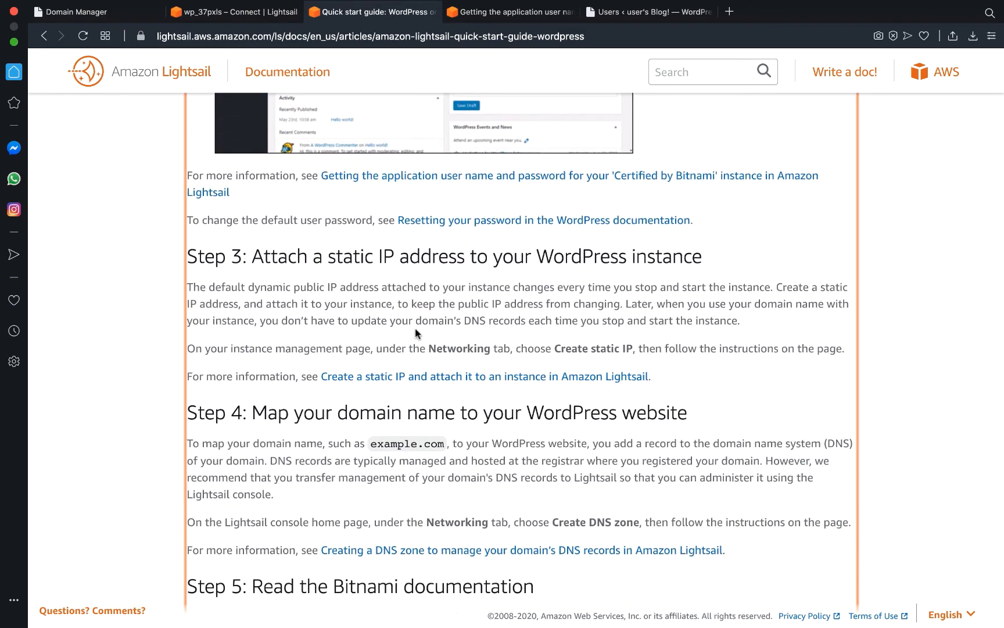
scroll(415, 327, up, 1)
scroll(415, 329, down, 1)
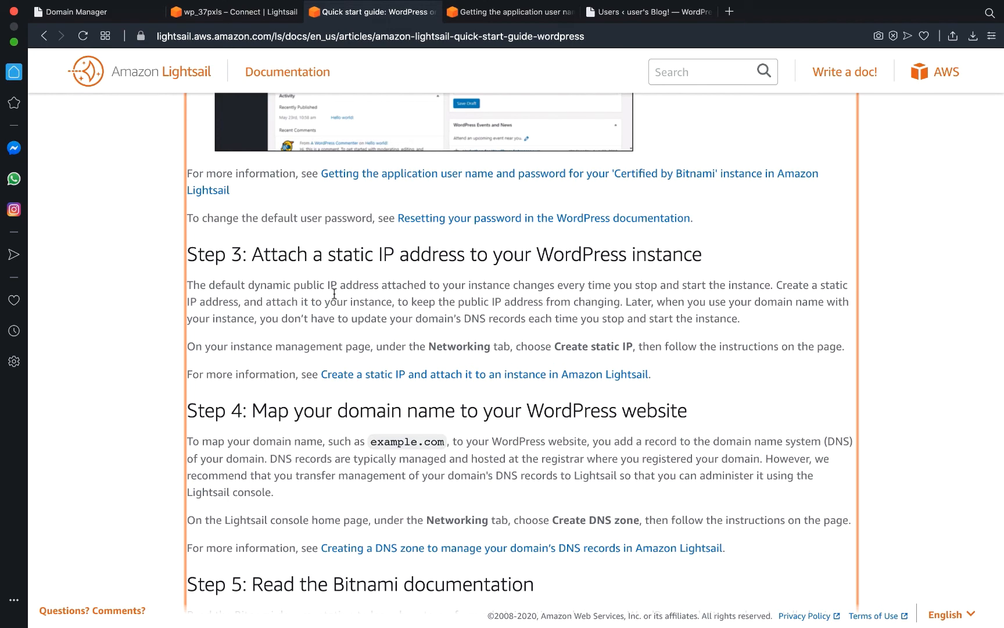
Show wp_37pxls's Networking tab with public IP 3.228.19.204 and its firewall rules.
click(240, 12)
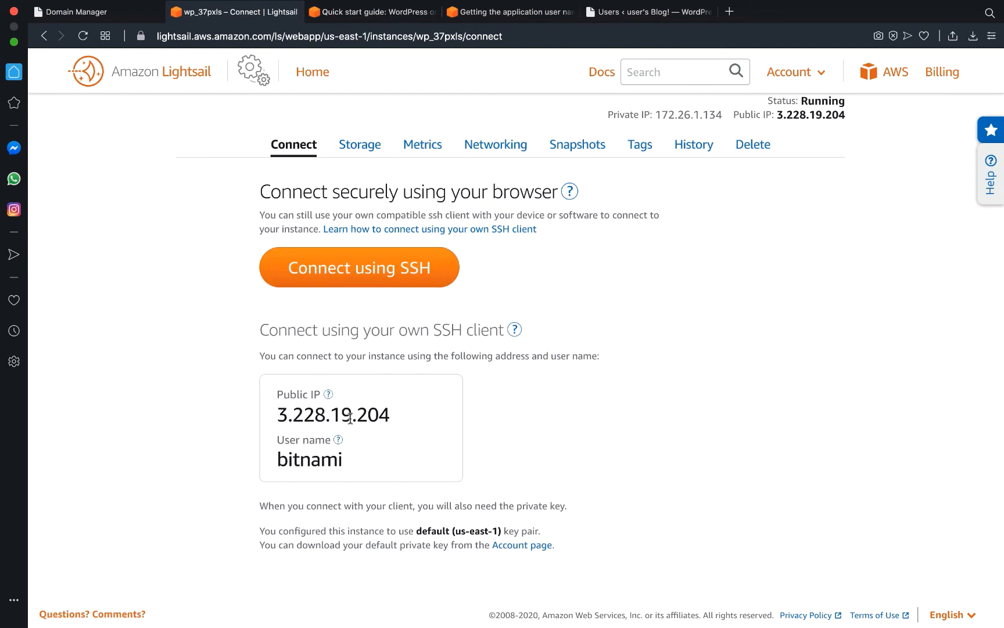
scroll(348, 416, up, 3)
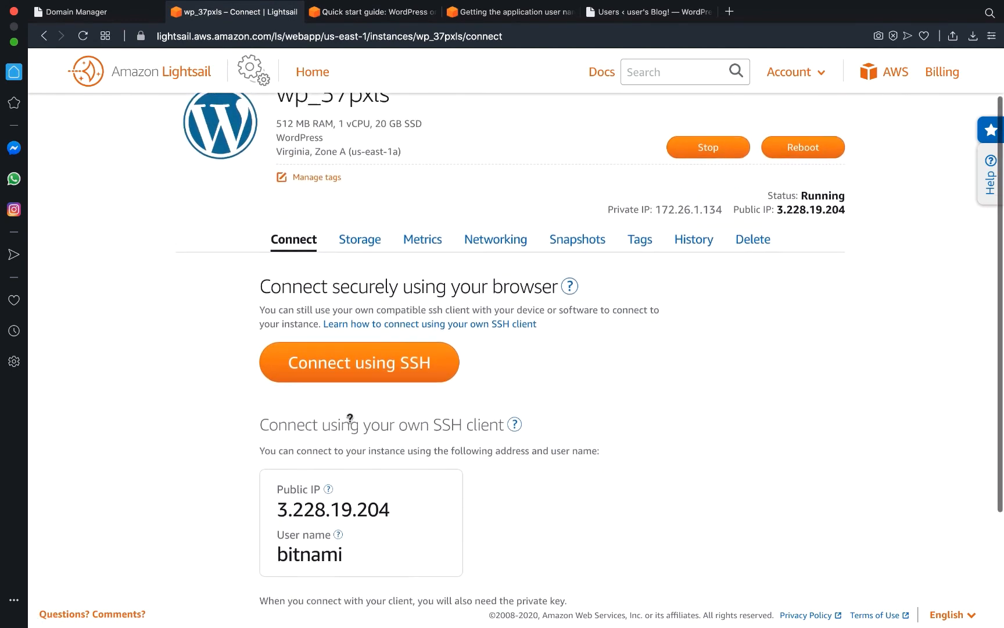
scroll(350, 419, down, 3)
scroll(350, 418, down, 2)
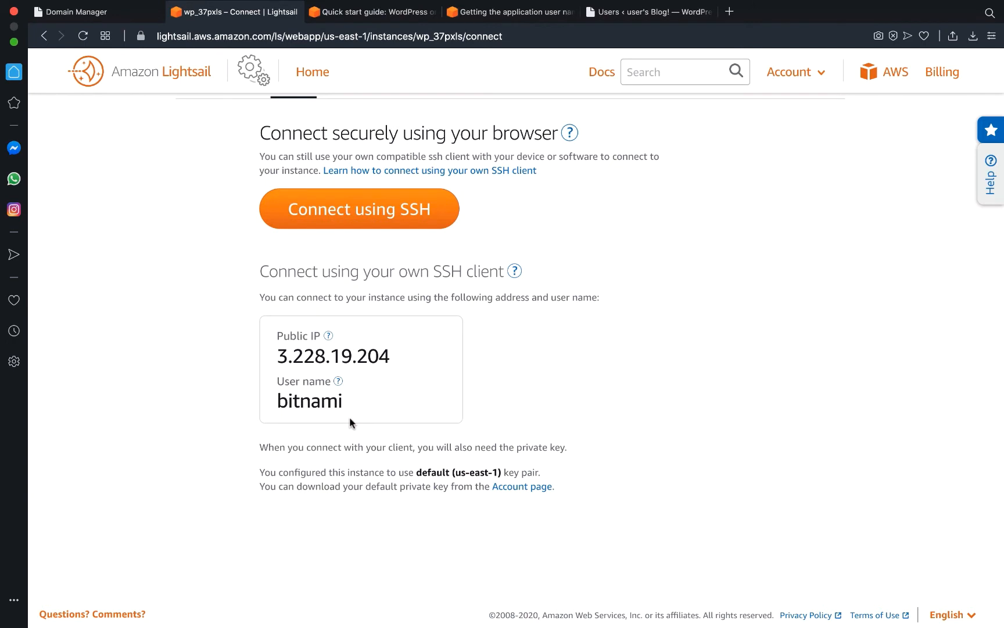
scroll(350, 416, up, 3)
click(494, 212)
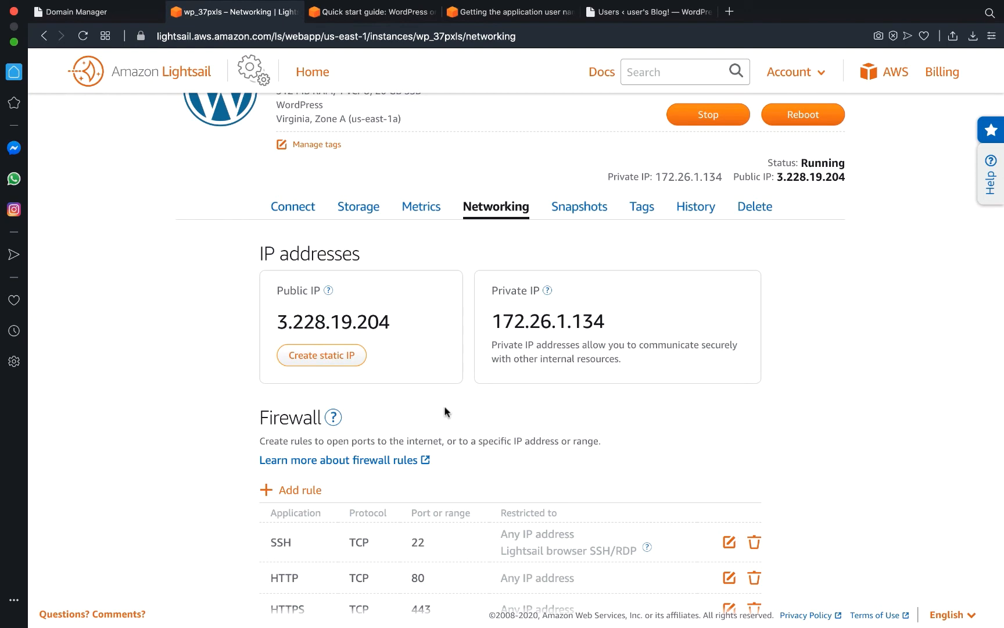
Start a new static IP and attach it to the wp_37pxls instance.
click(327, 355)
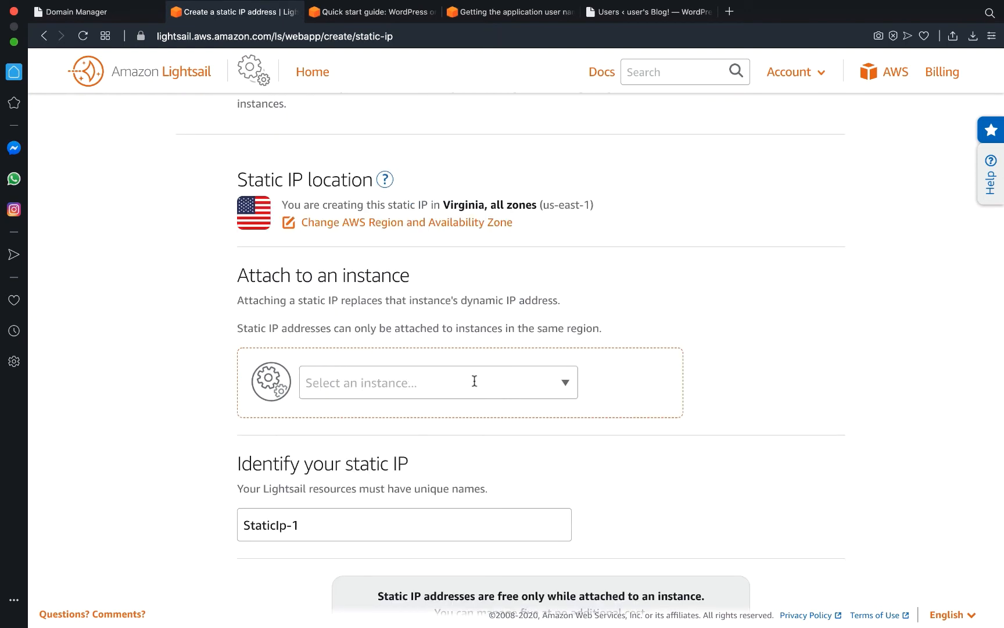
click(543, 381)
click(437, 421)
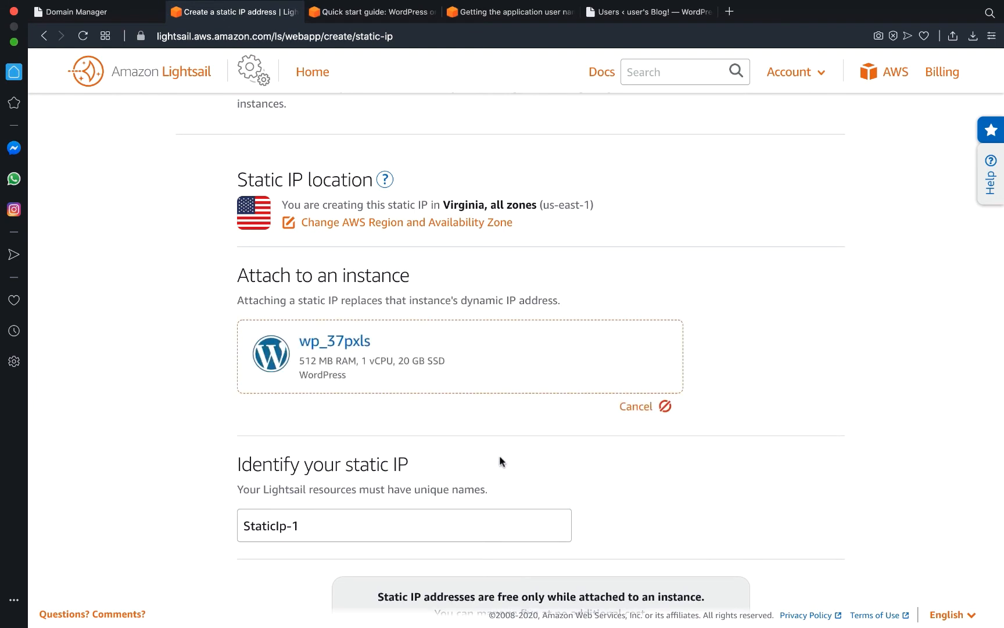
scroll(499, 463, down, 2)
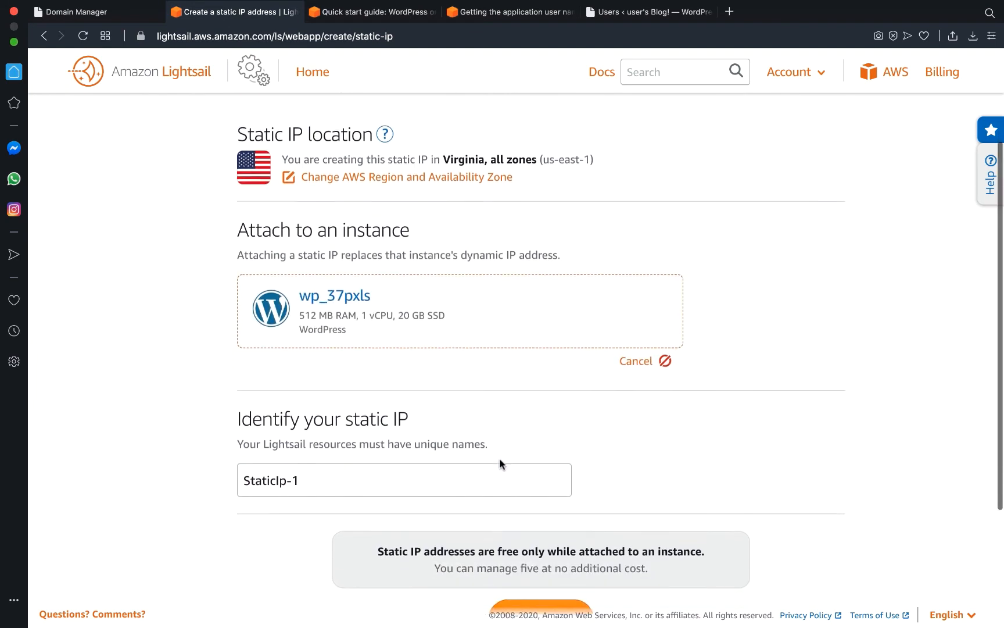
Name the static IP StaticIp-37pxls and create it, getting 35.168.145.195.
triple_click(301, 467)
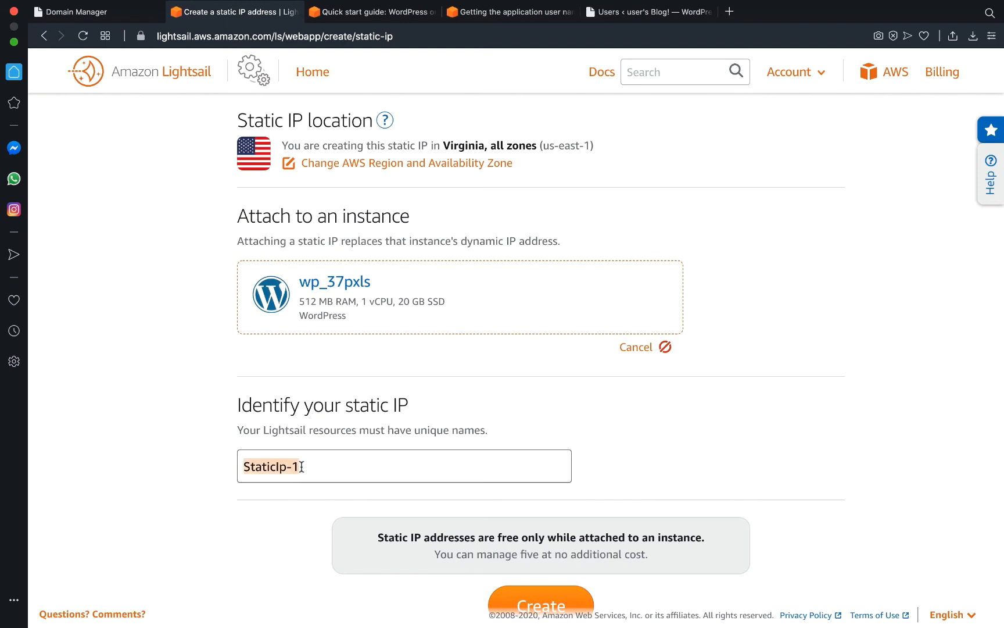
click(301, 466)
key(BackSpace)
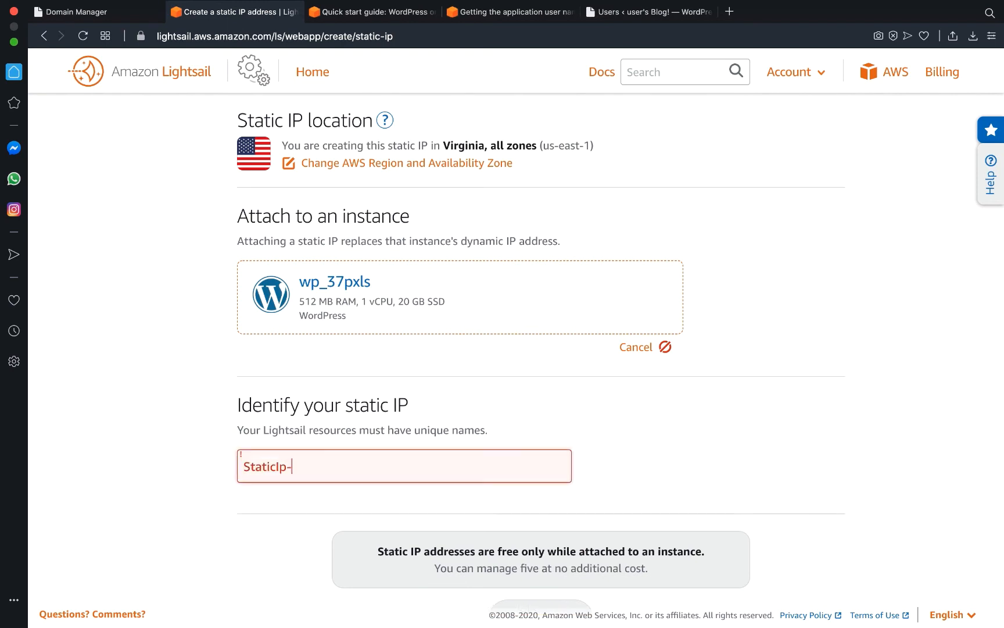
text(37)
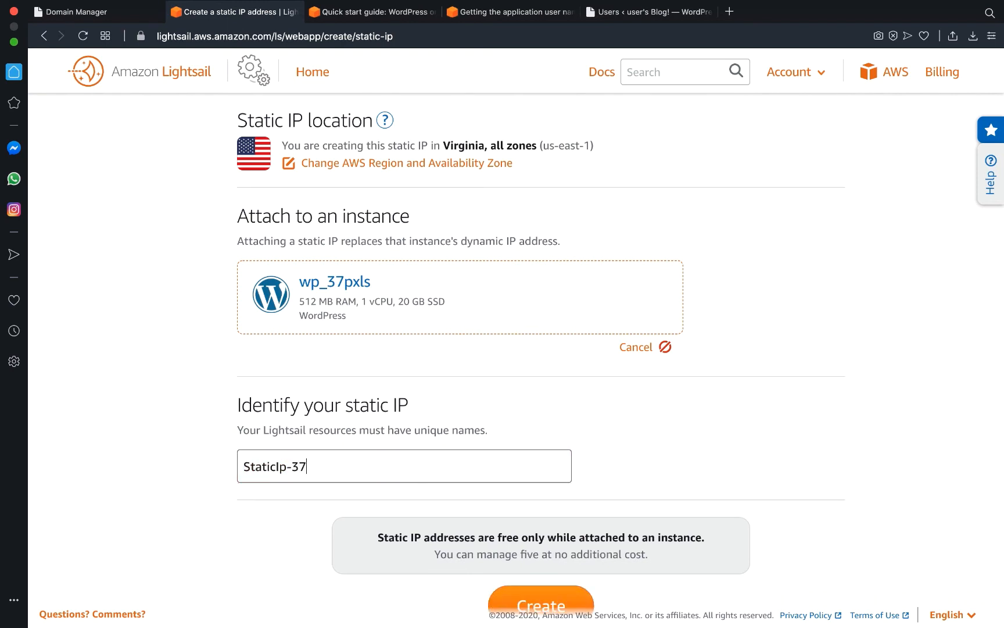
text(pxls)
scroll(534, 523, down, 2)
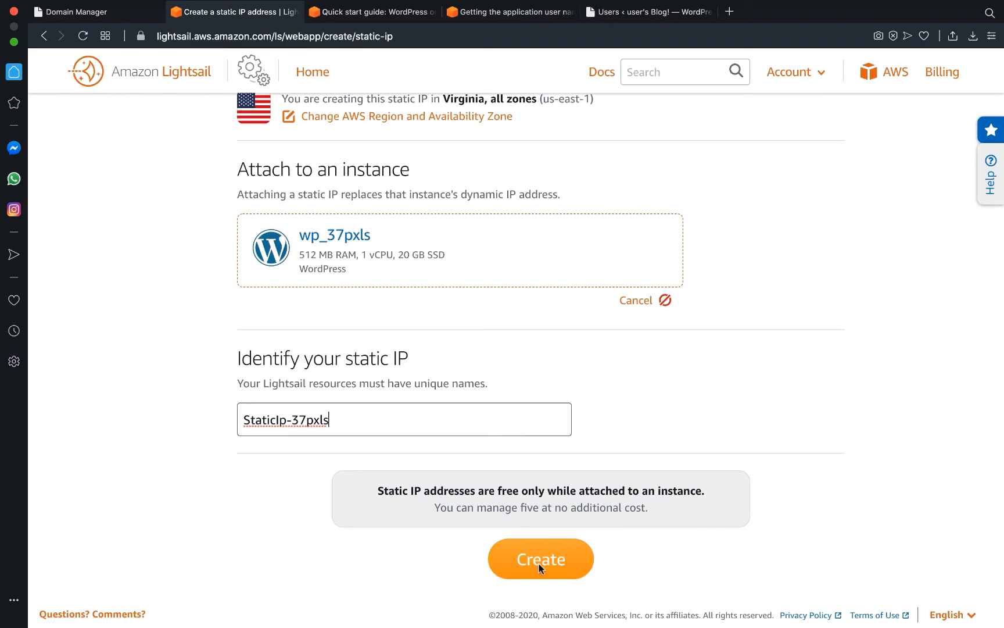
click(538, 561)
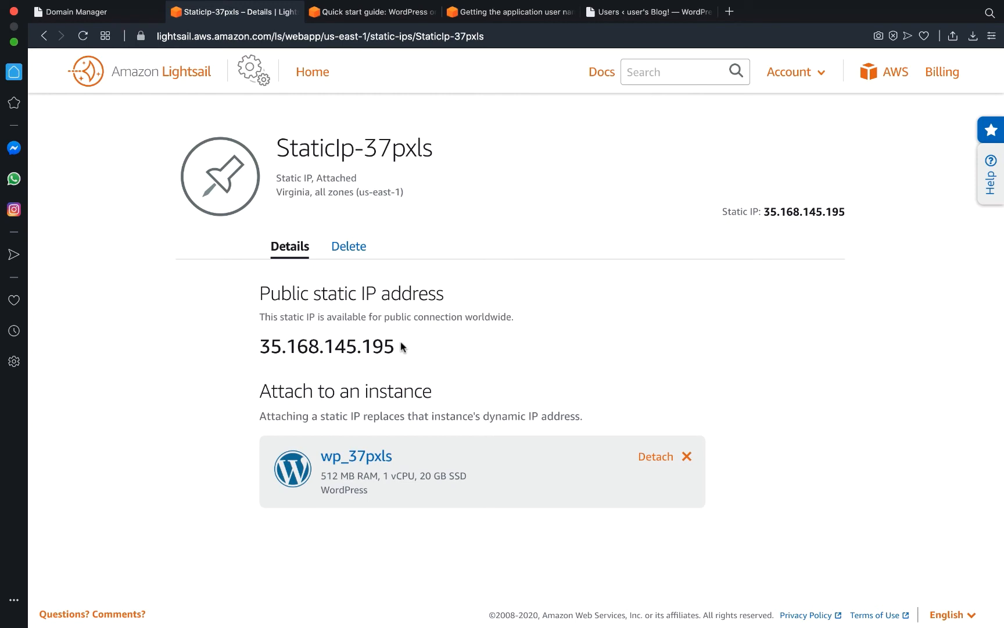
scroll(404, 348, down, 1)
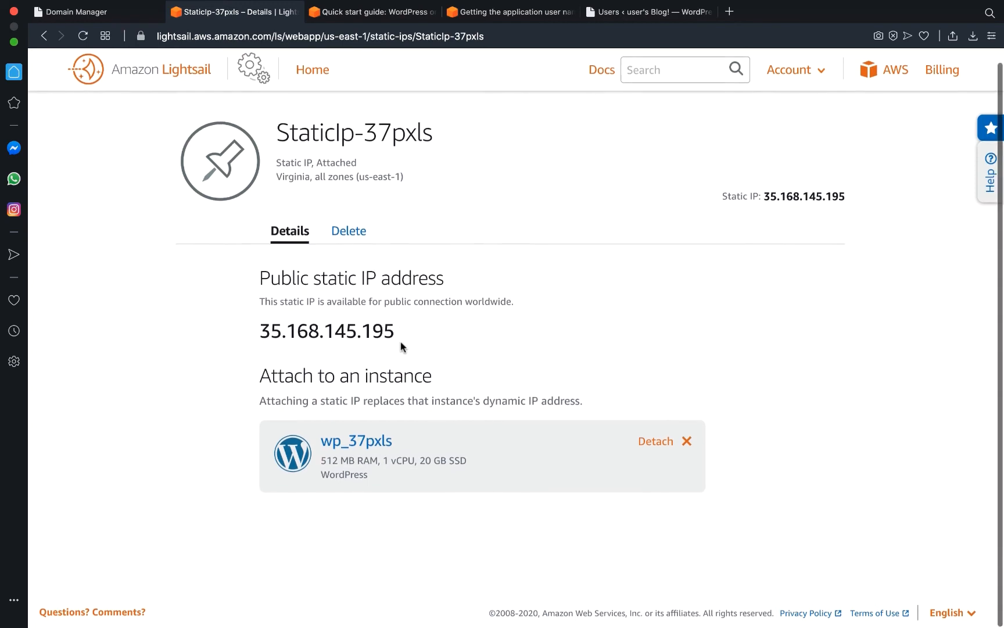
scroll(404, 348, up, 1)
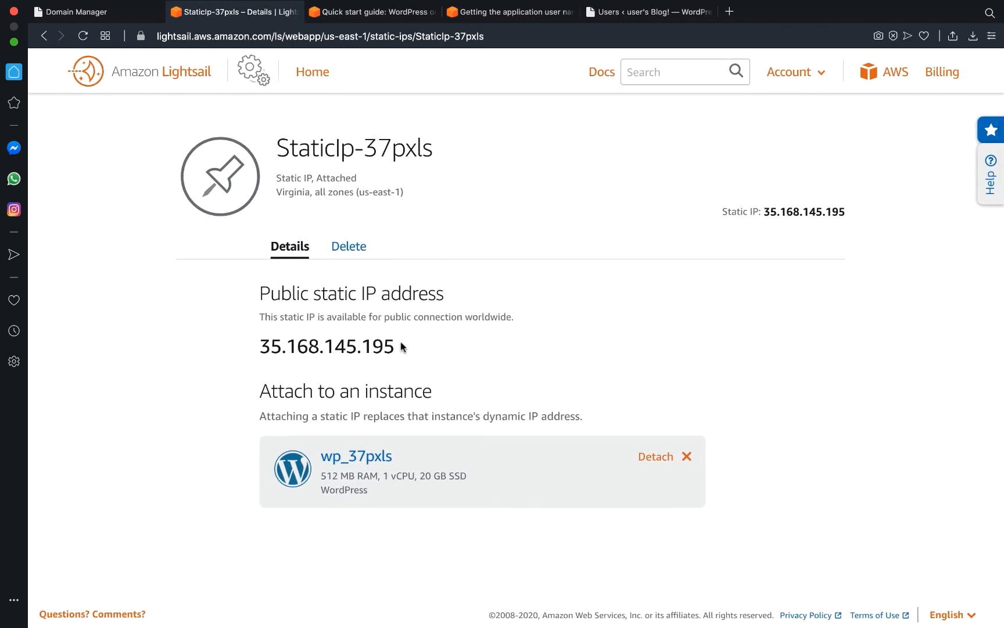
click(380, 13)
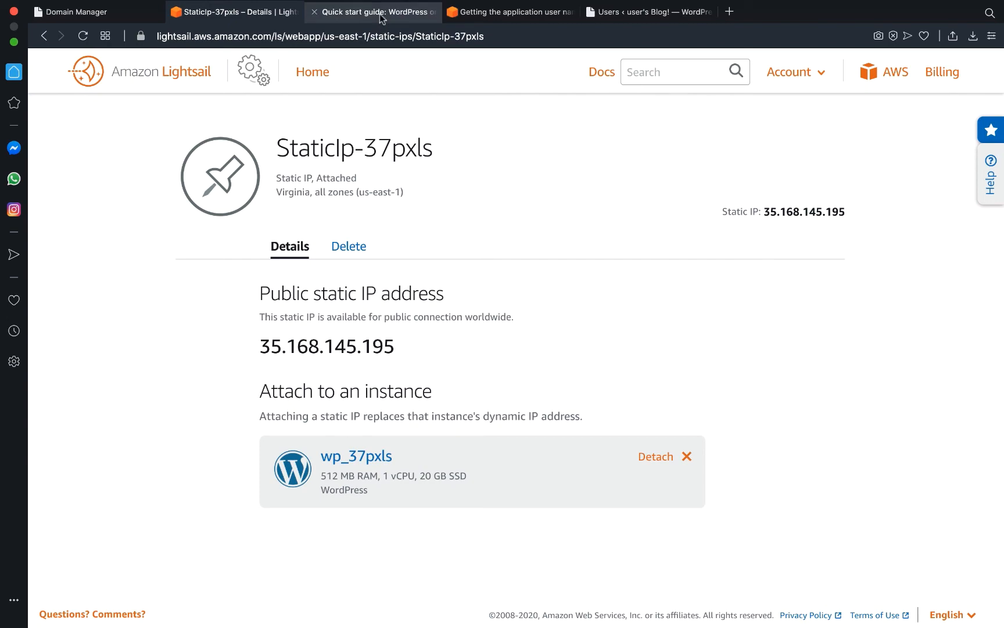
Scroll the quick start guide to Step 4 on mapping the domain through a DNS zone.
scroll(377, 454, down, 5)
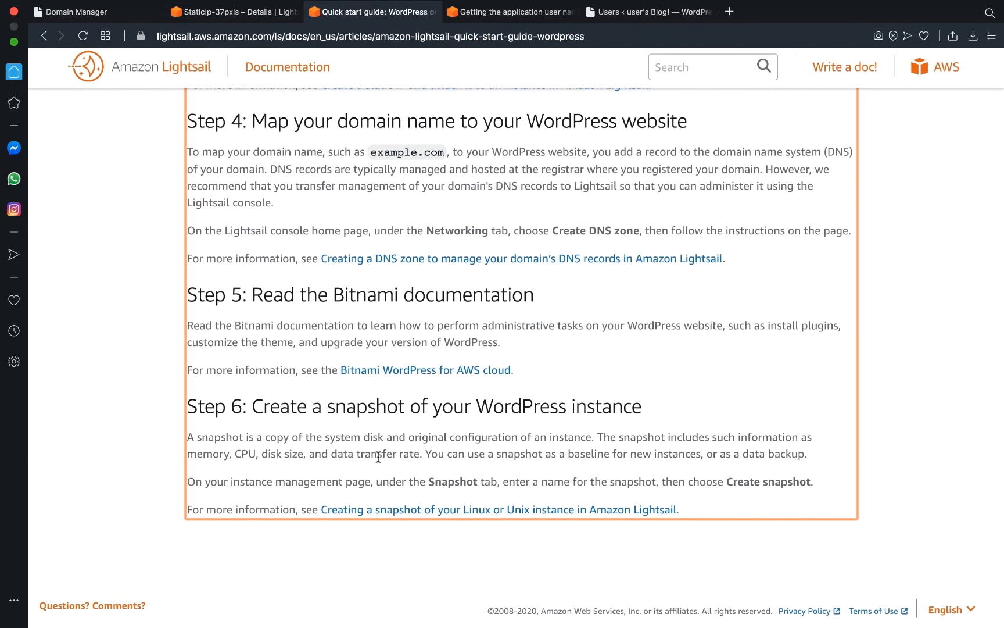
scroll(378, 456, up, 10)
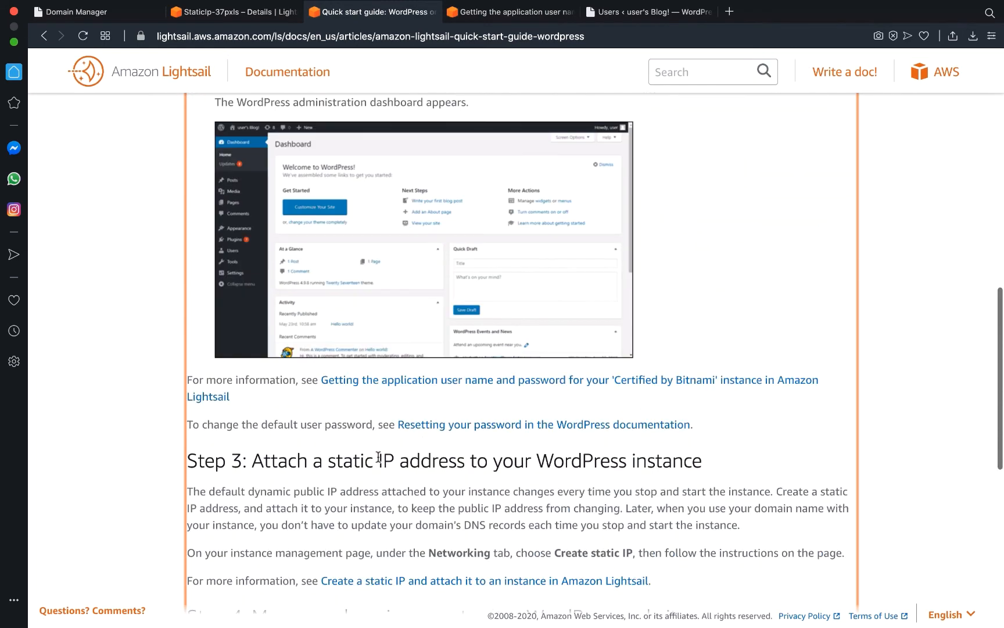
scroll(378, 456, down, 3)
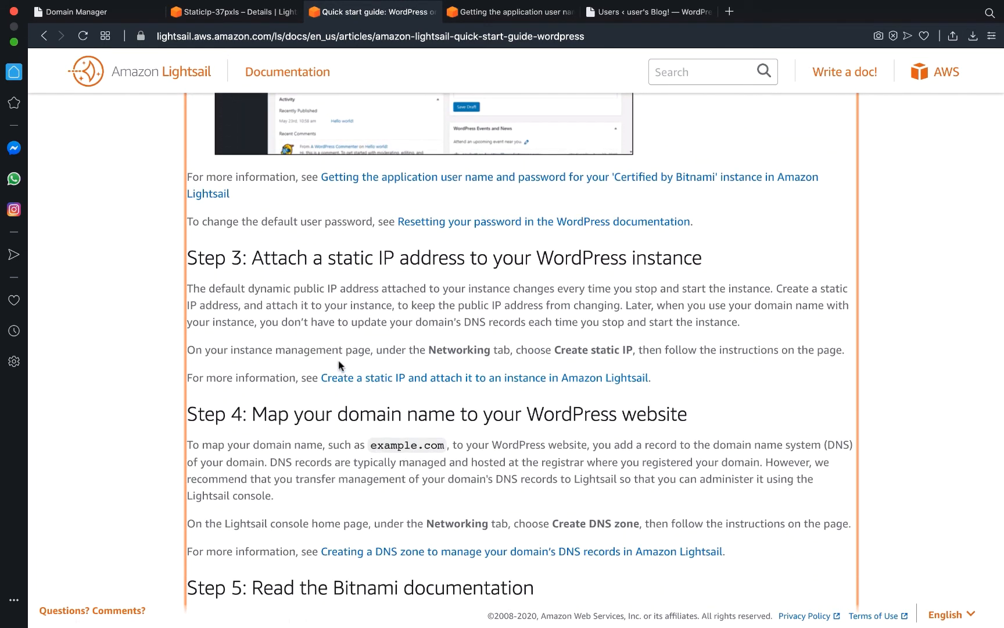
scroll(276, 395, down, 2)
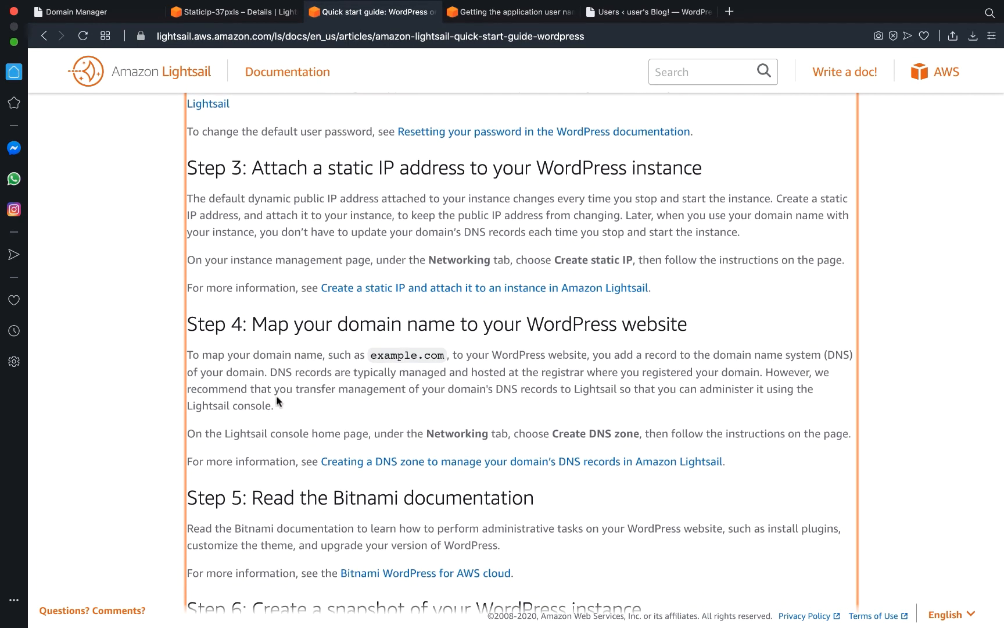
scroll(277, 396, down, 1)
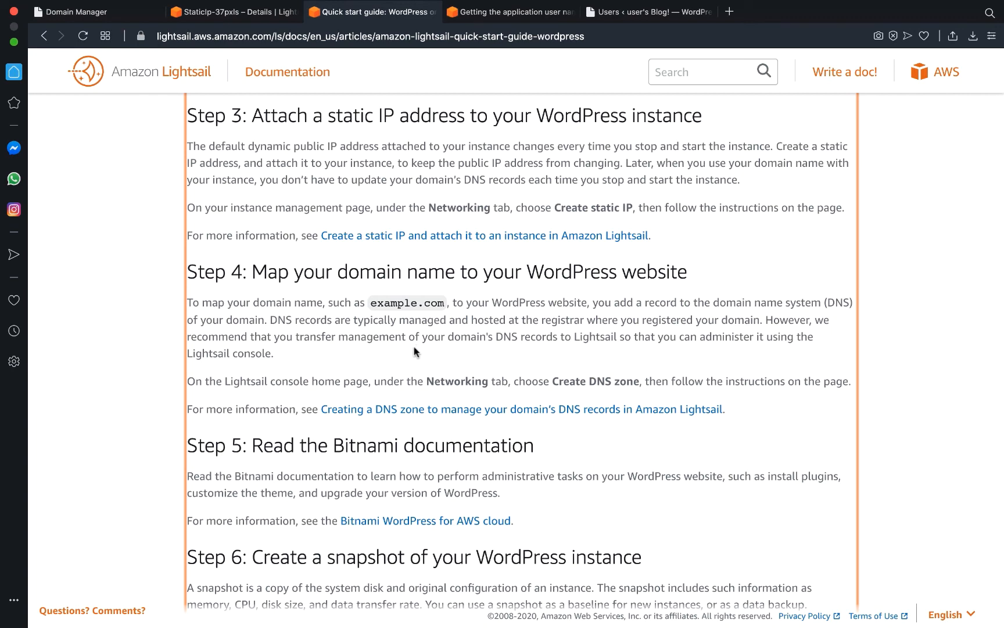
scroll(414, 349, down, 2)
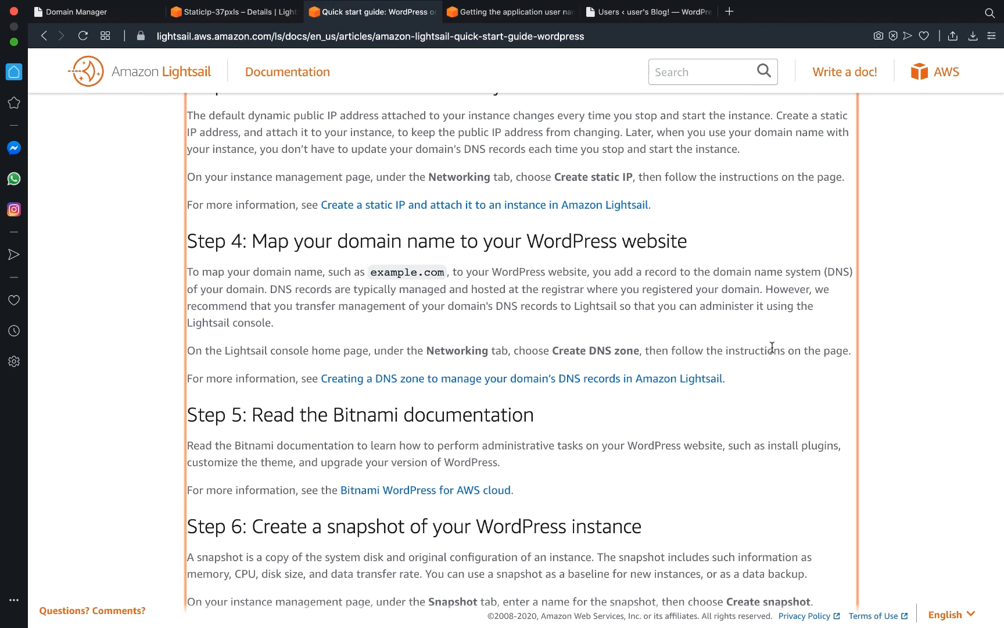
scroll(771, 346, up, 1)
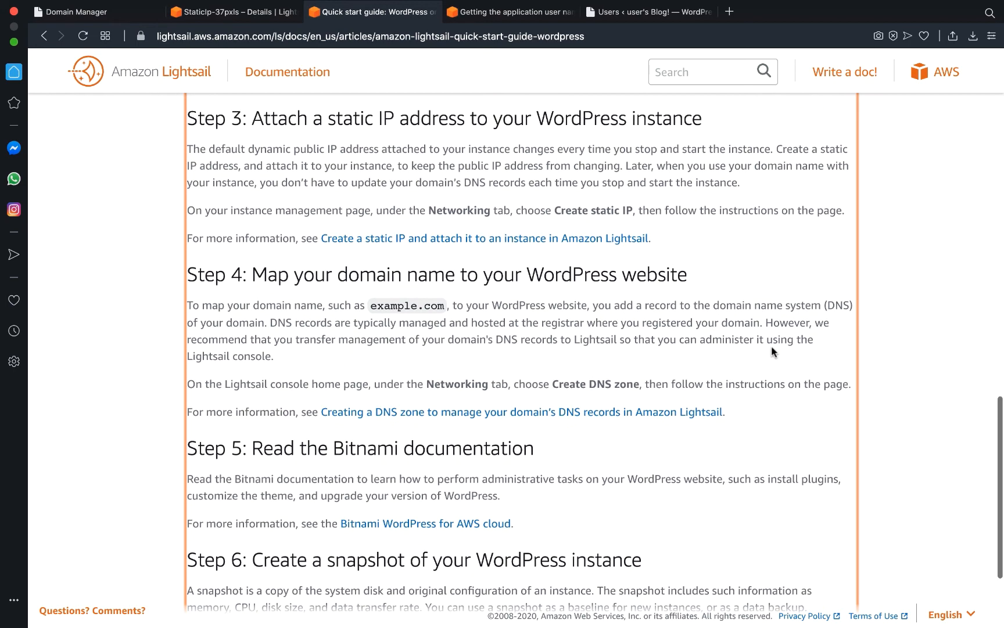
Confirm wp_37pxls uses static IP 35.168.145.195 and review firewall ports 22, 80 and 443.
click(264, 17)
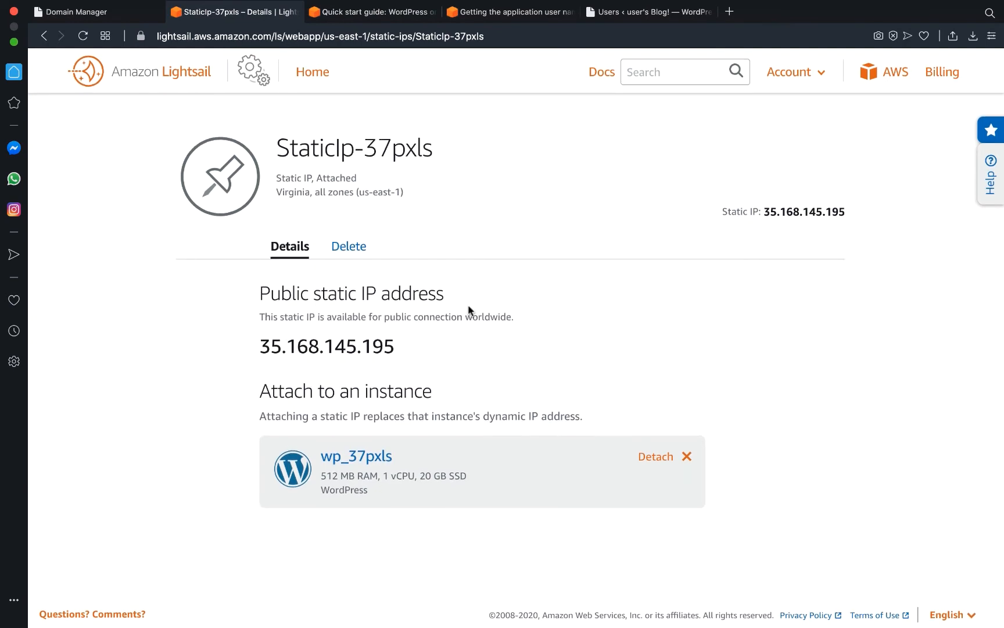
click(375, 462)
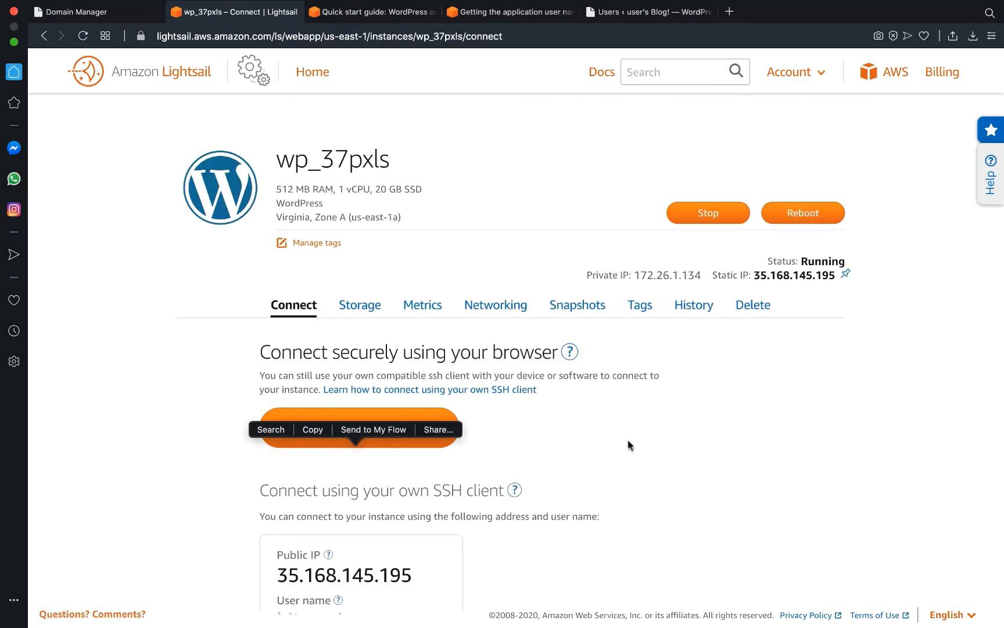
click(501, 307)
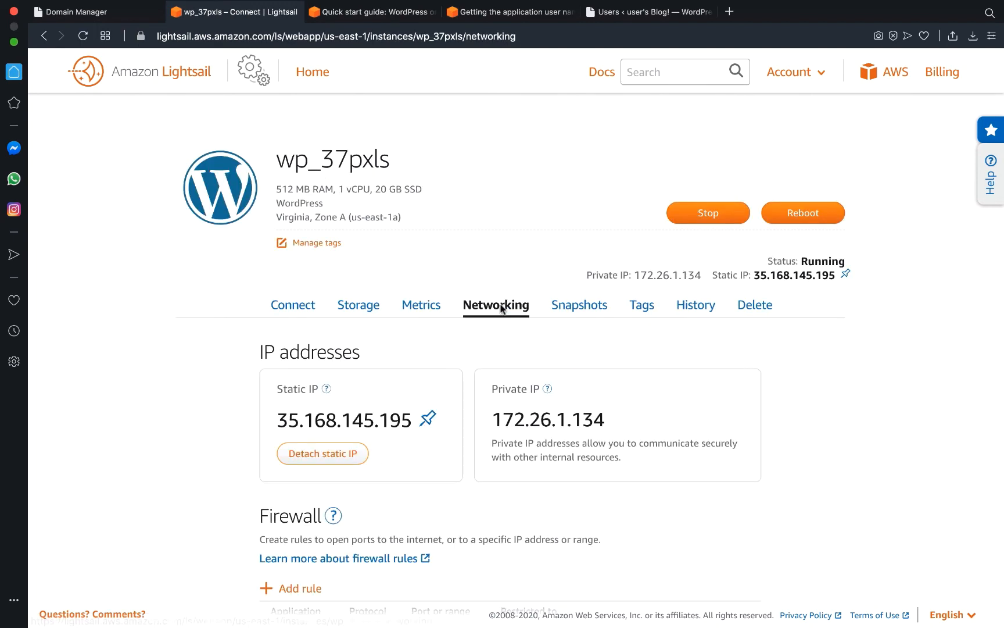
scroll(481, 475, down, 6)
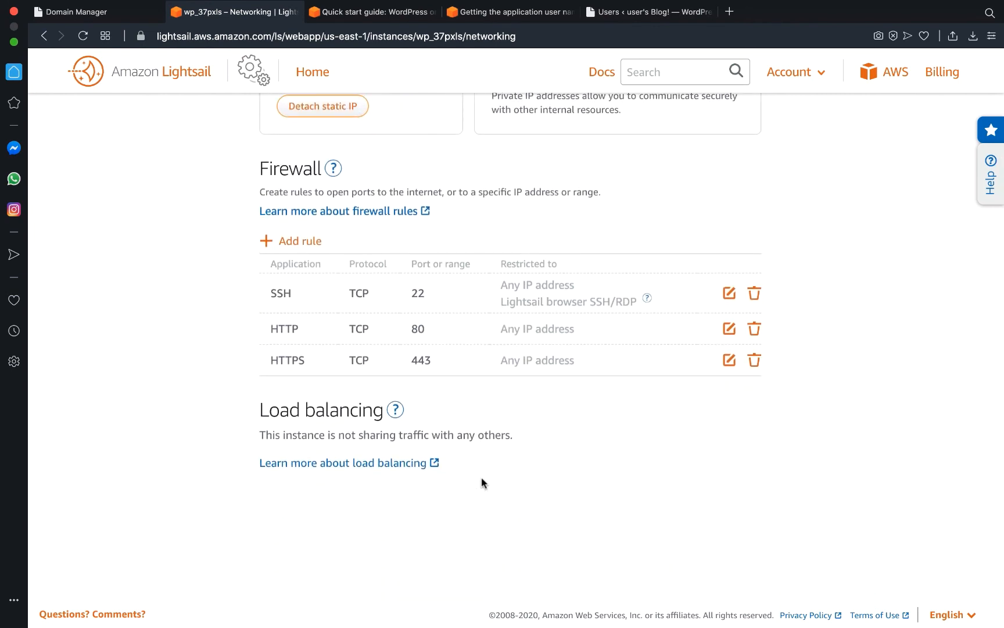
scroll(481, 478, up, 5)
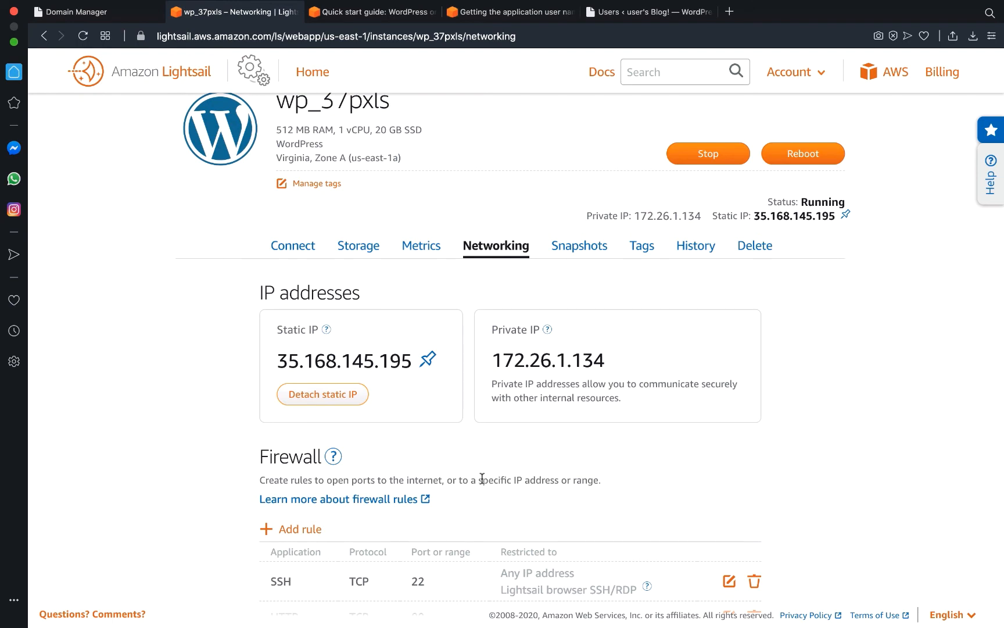
scroll(482, 477, down, 2)
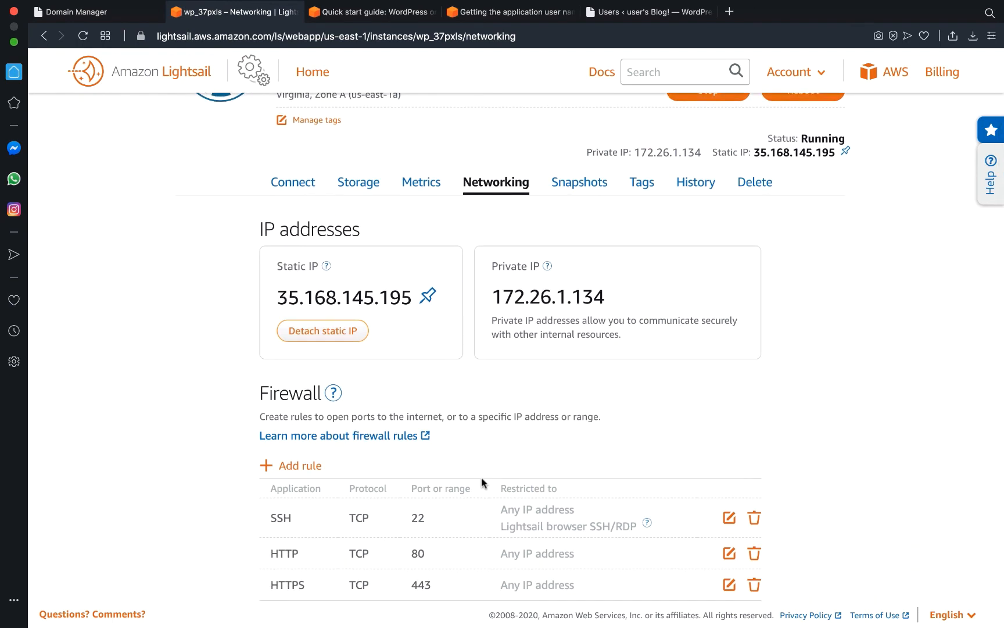
scroll(481, 479, down, 3)
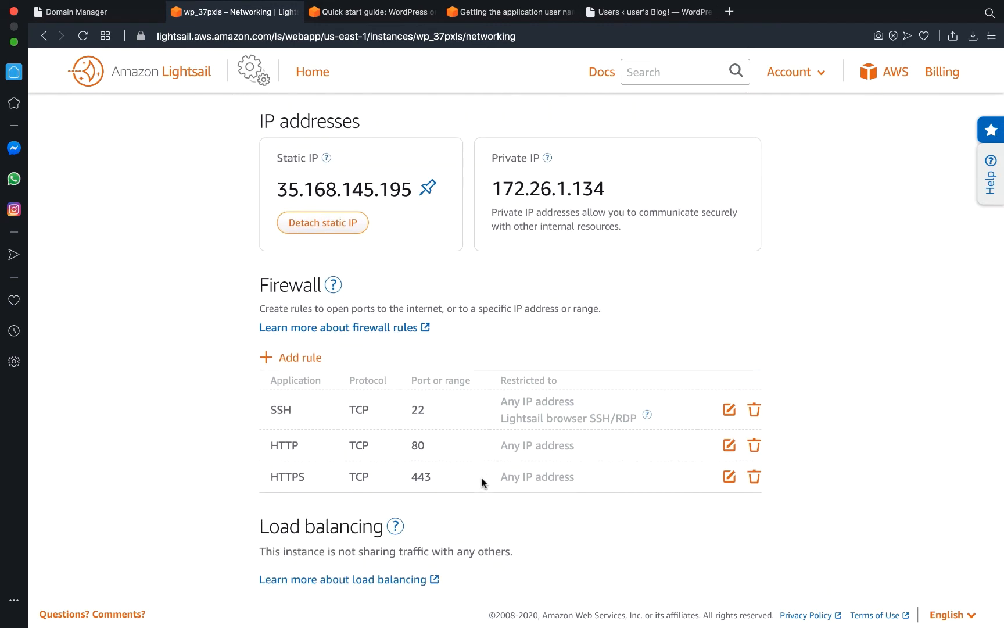
scroll(402, 424, down, 5)
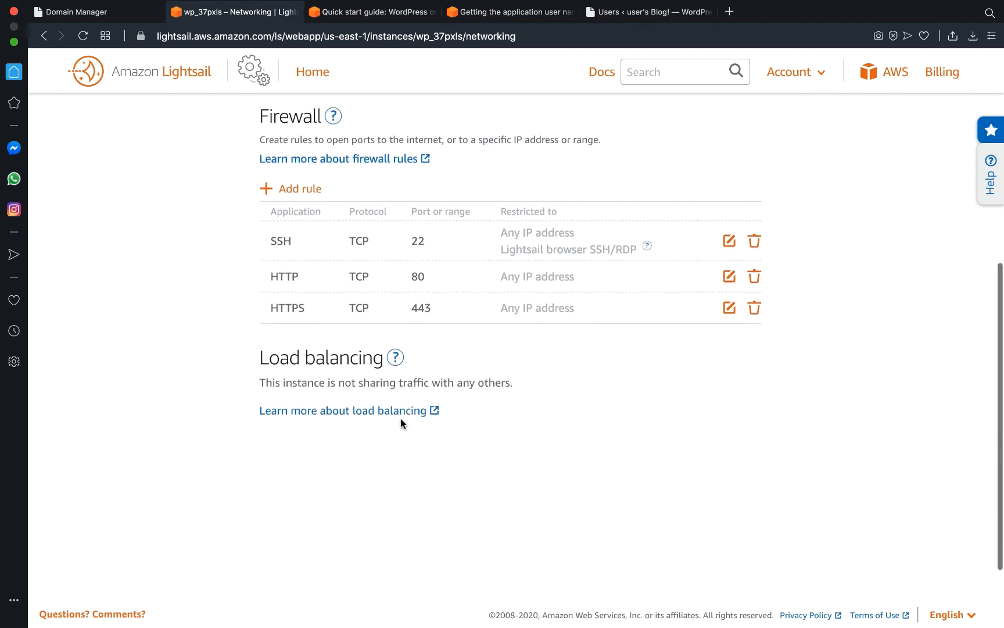
scroll(401, 423, down, 2)
scroll(400, 424, up, 10)
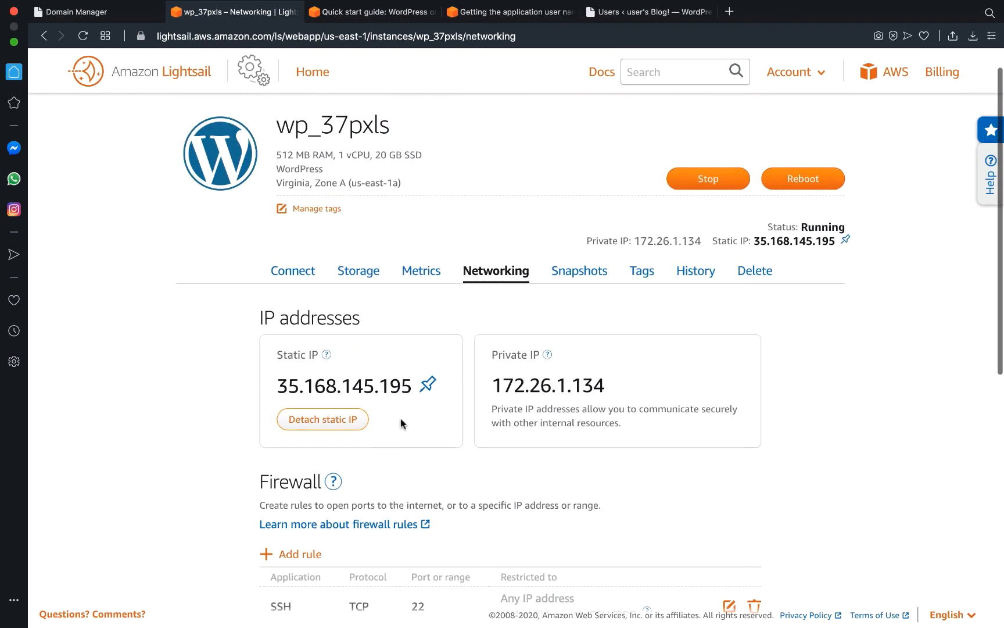
Look over the default user name docs and the WordPress quick start guide.
click(518, 13)
scroll(464, 384, down, 1)
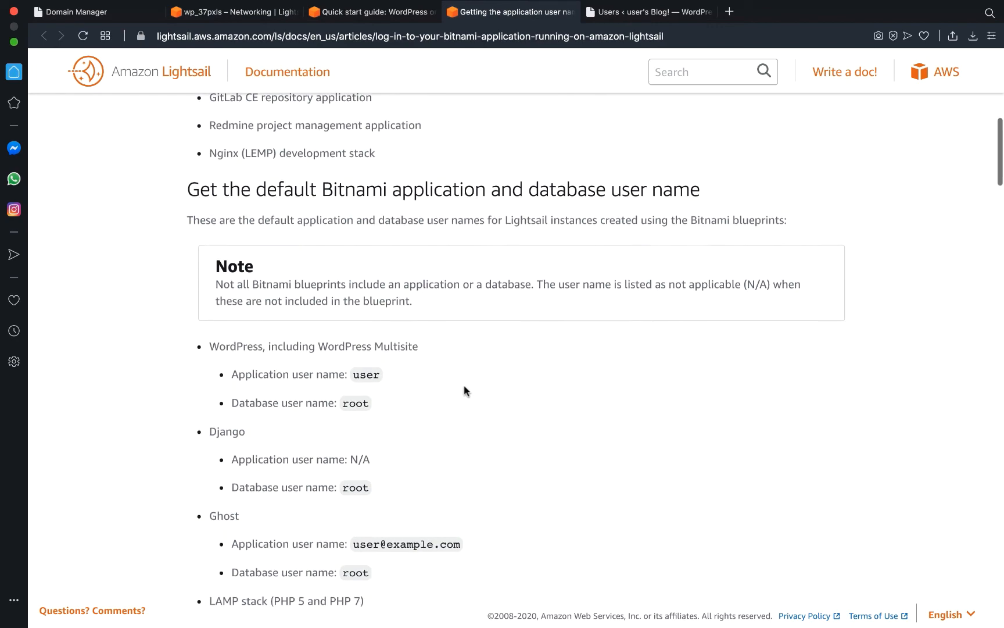
scroll(464, 385, up, 2)
click(372, 12)
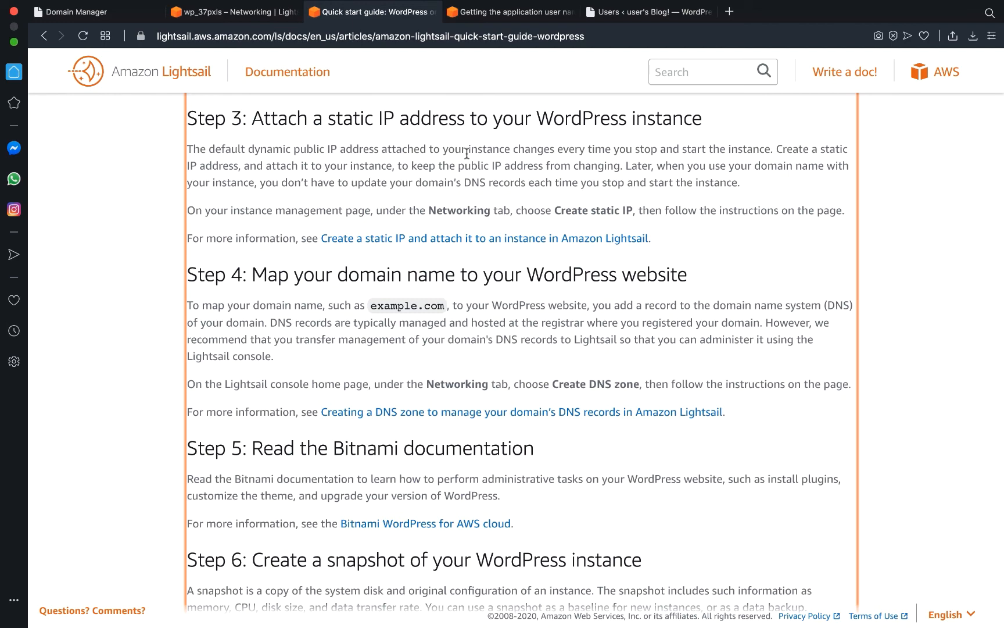
Show the Lightsail home Instances list with wp_37pxls running at 35.168.145.195.
click(278, 14)
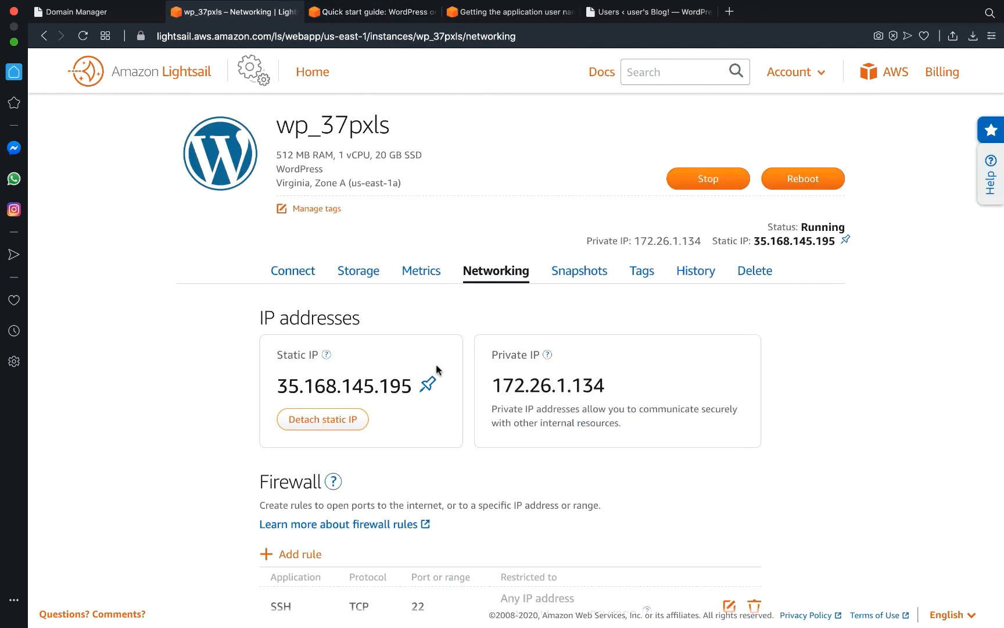
scroll(479, 336, down, 1)
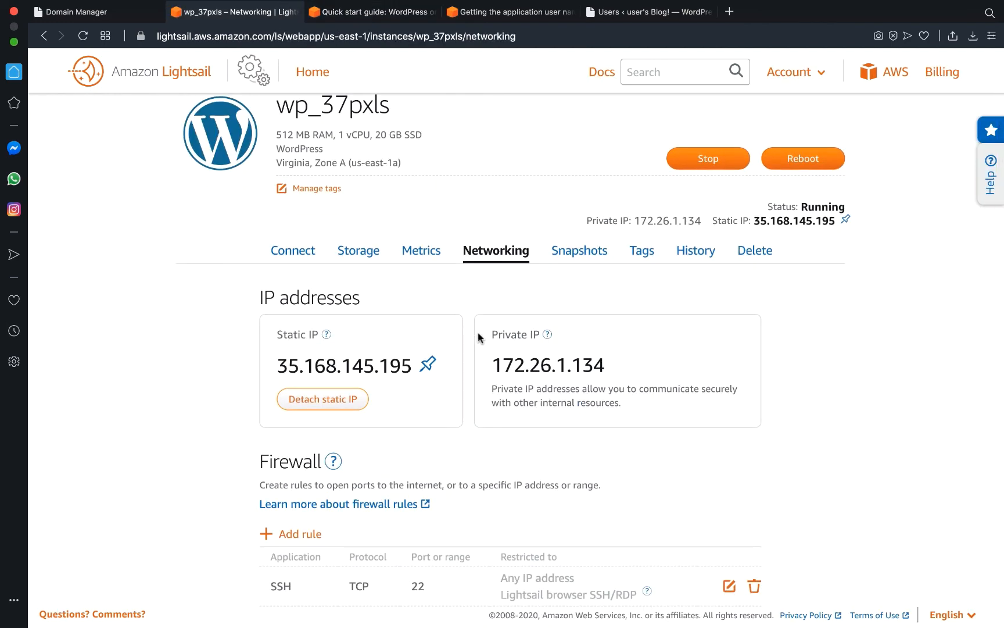
scroll(478, 337, up, 1)
scroll(477, 336, up, 1)
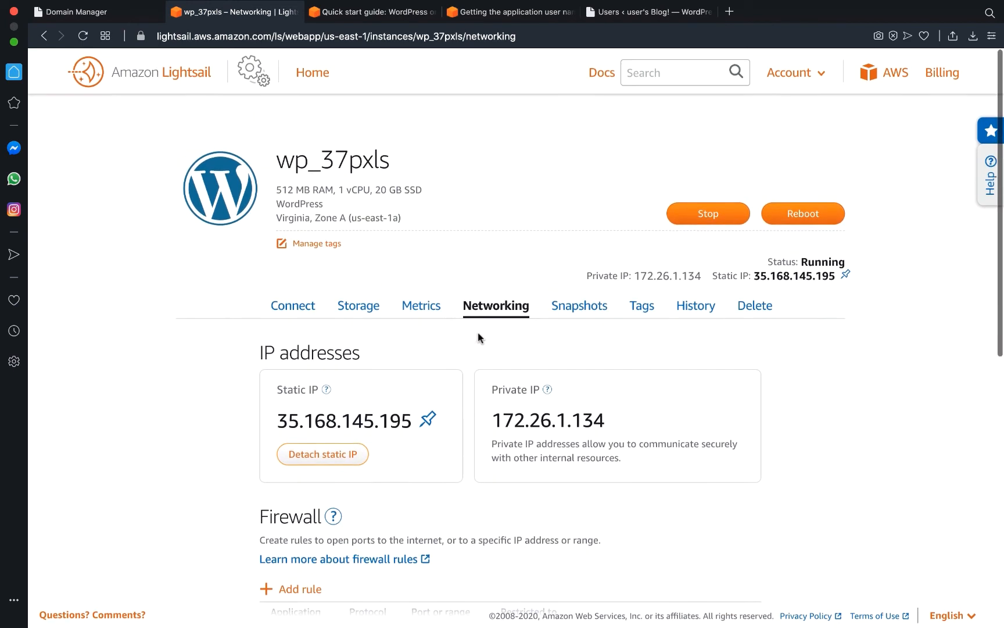
click(318, 72)
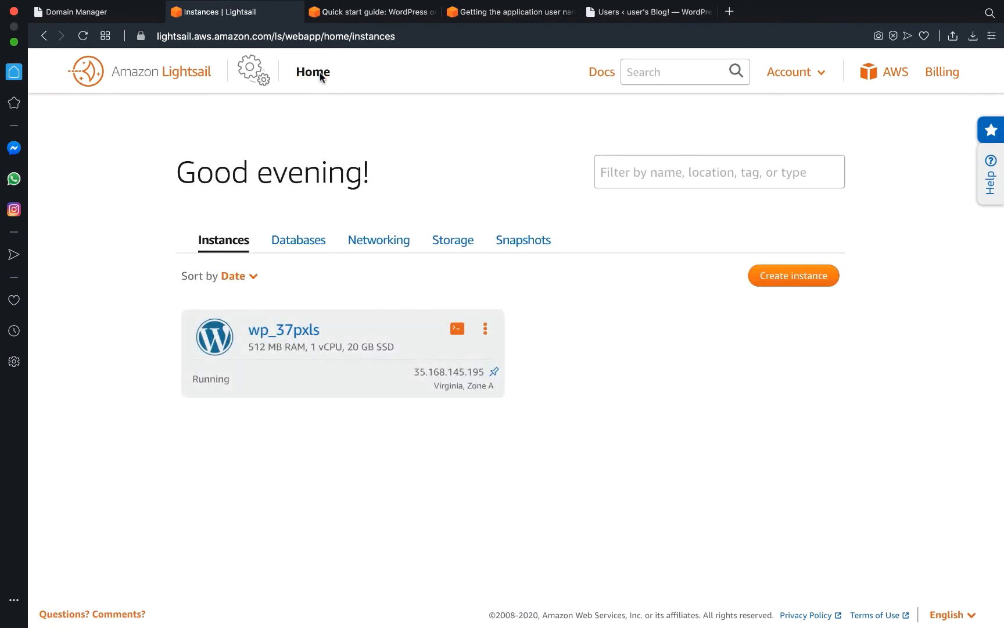
Start a new DNS zone and paste 37pxls.com copied from the registrar as the domain.
click(373, 243)
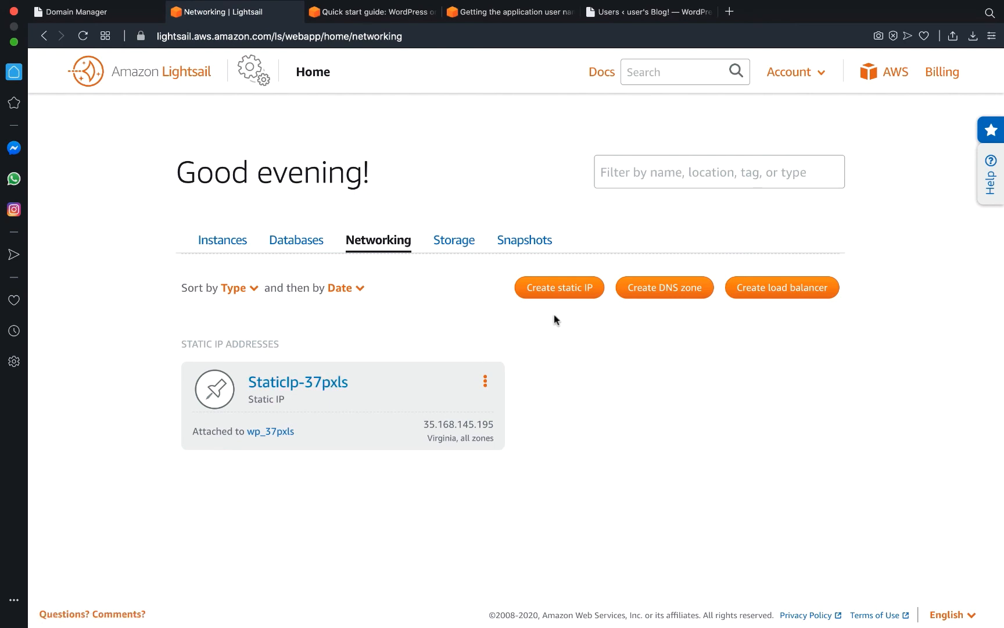
click(660, 289)
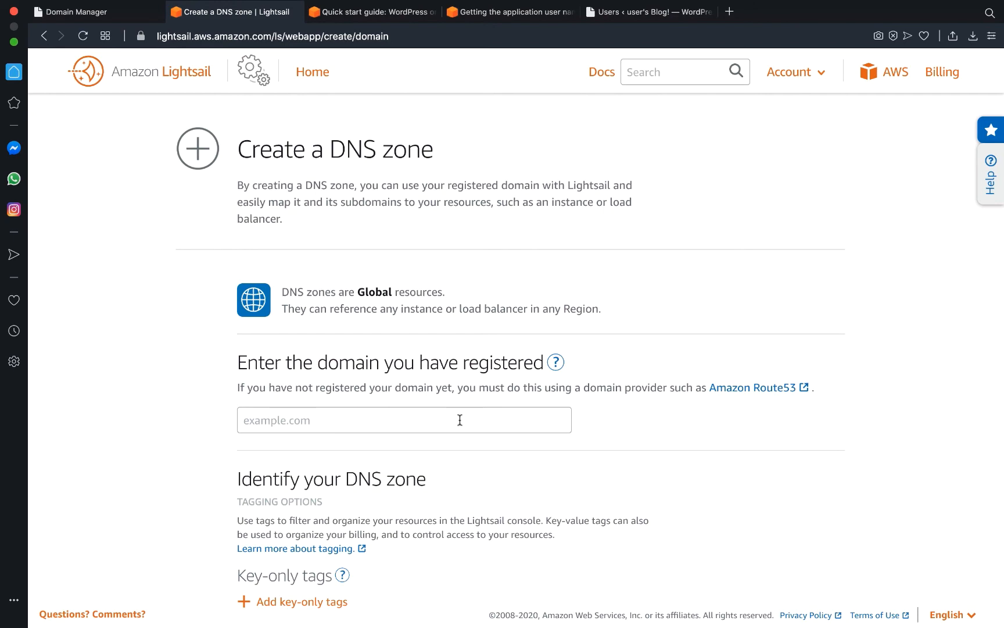
click(117, 15)
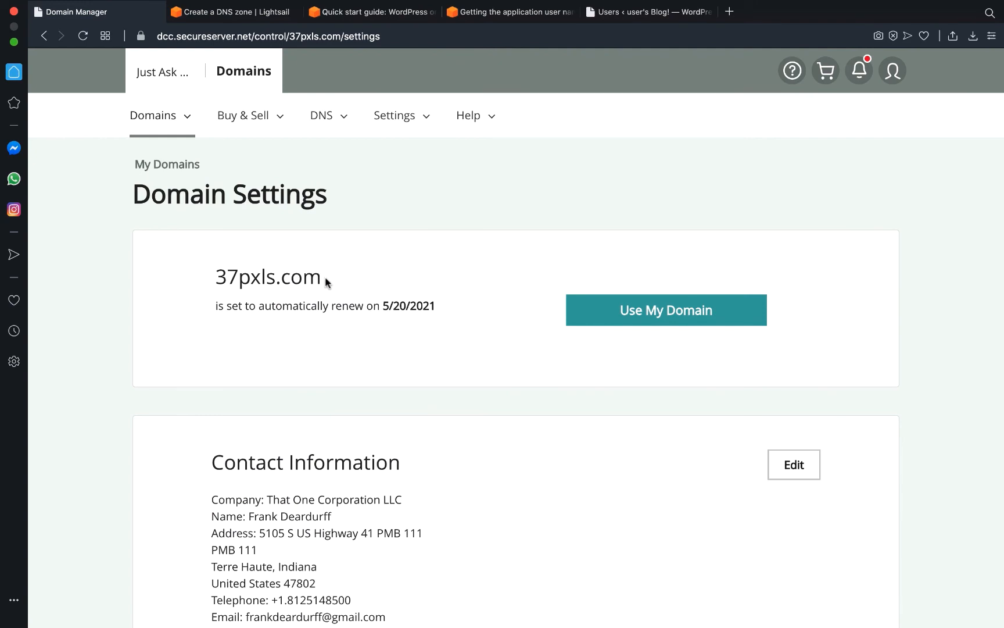
drag(326, 282, 216, 281)
key(super+c)
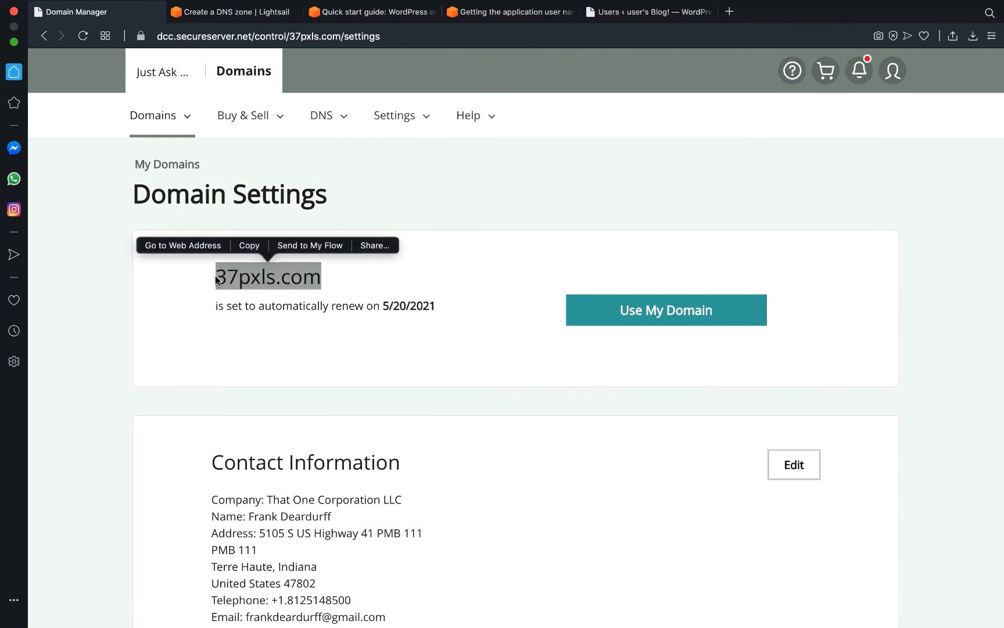
click(262, 13)
click(330, 426)
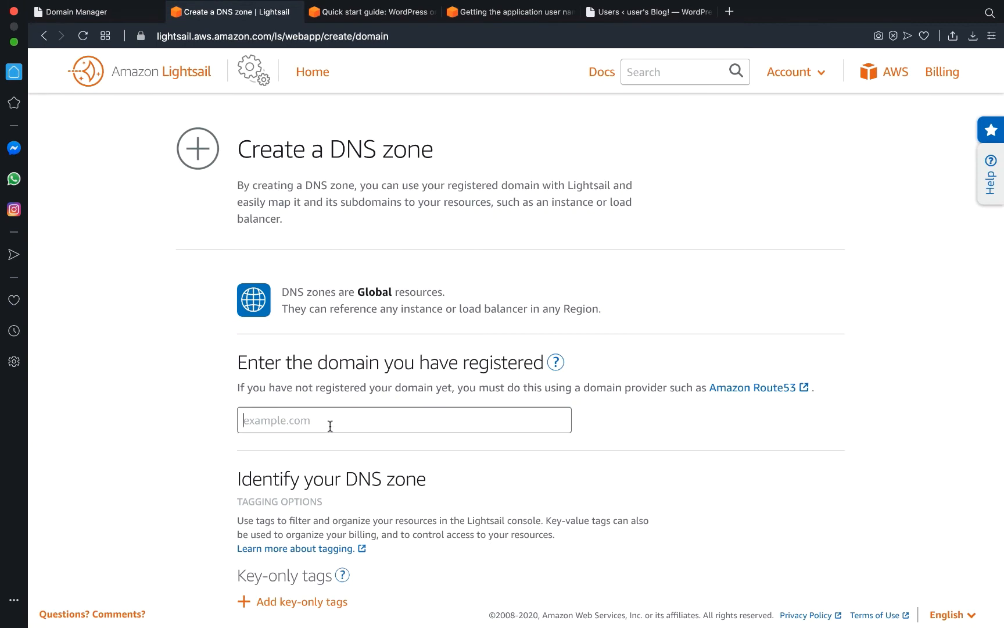
key(super+v)
Create the 37pxls.com DNS zone and copy its first name server, ns-663.awsdns-18.net.
scroll(330, 426, down, 5)
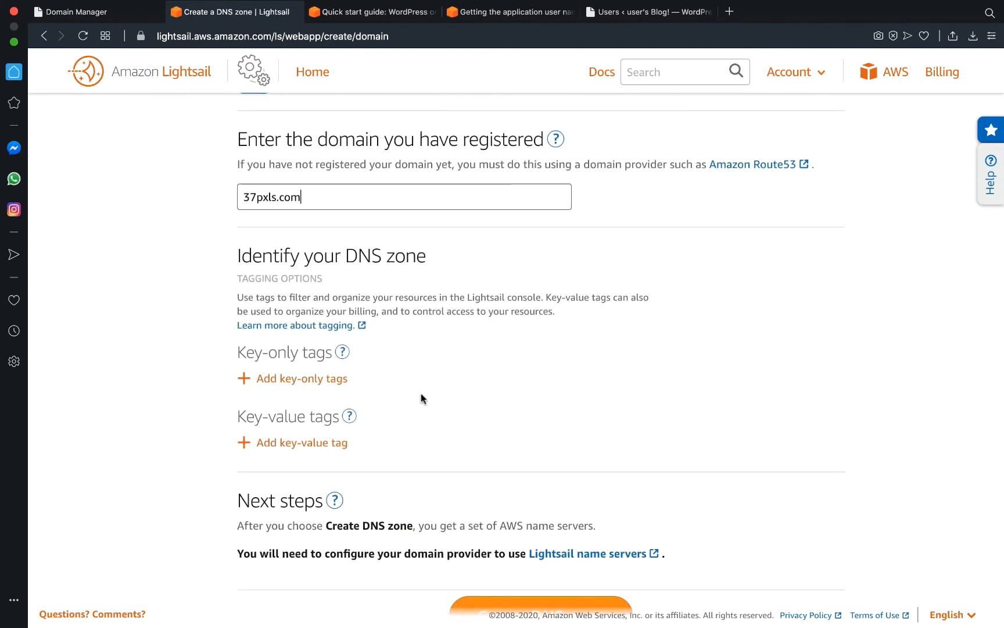
scroll(423, 398, down, 4)
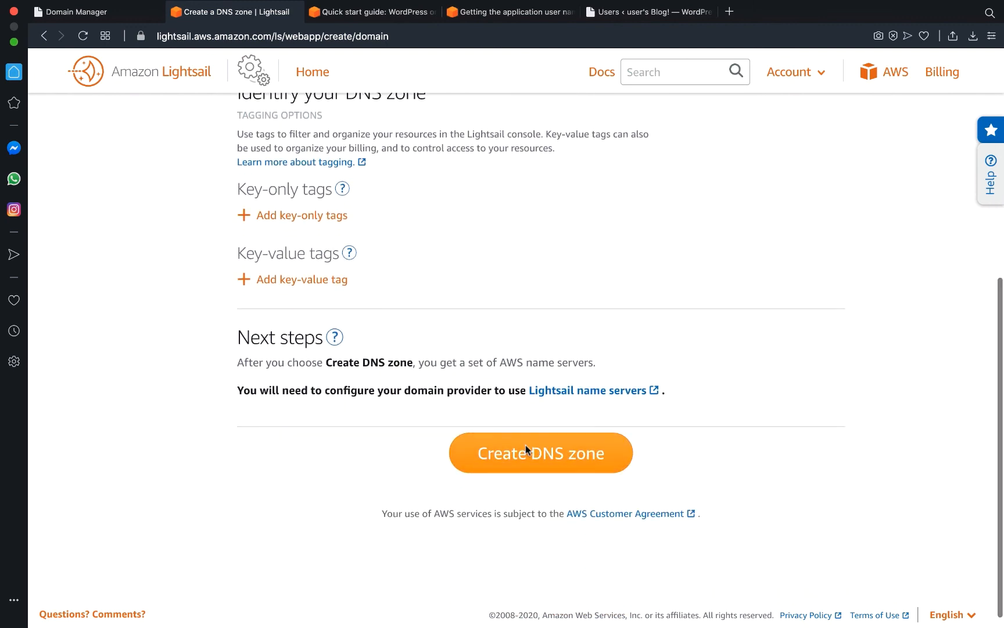
click(526, 445)
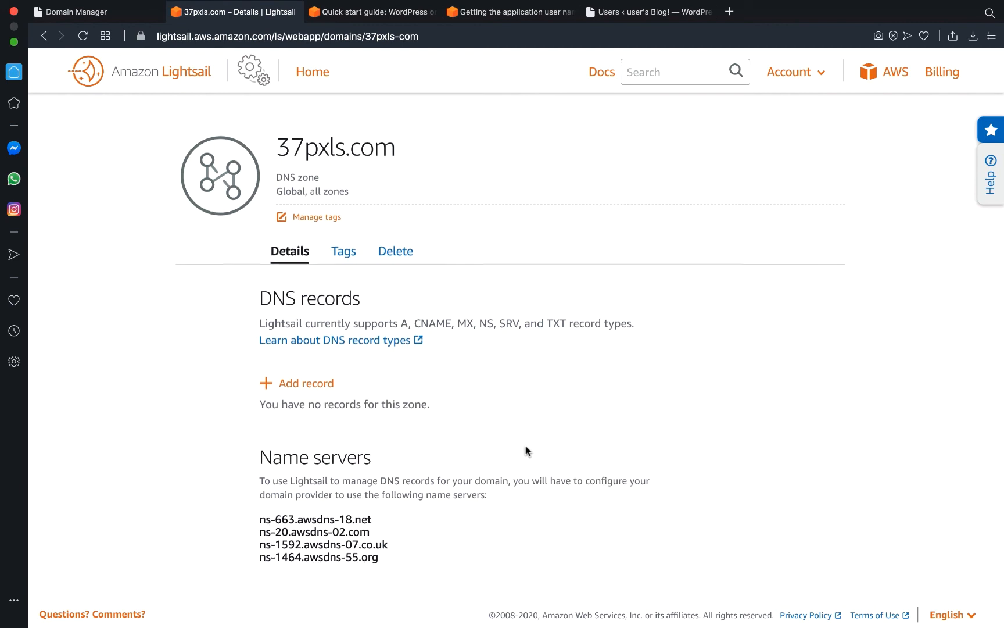
scroll(526, 451, down, 2)
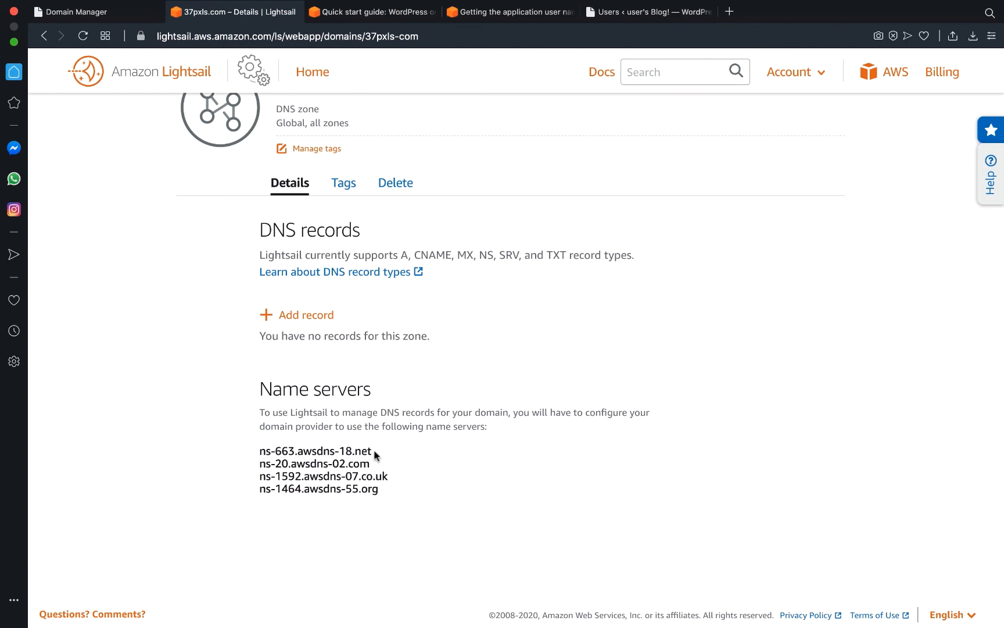
drag(372, 452, 261, 457)
key(super+c)
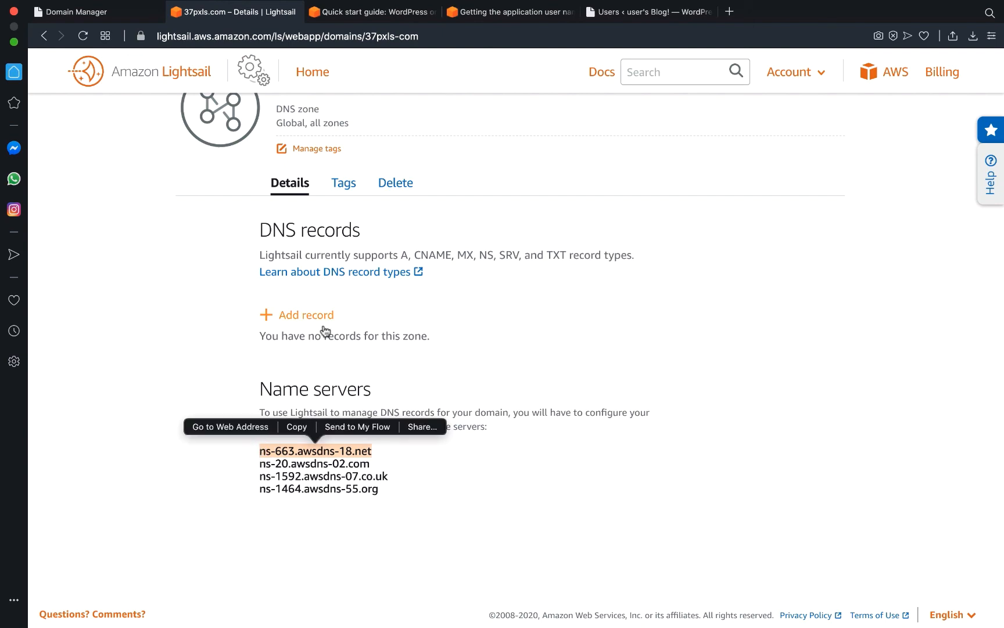
click(132, 16)
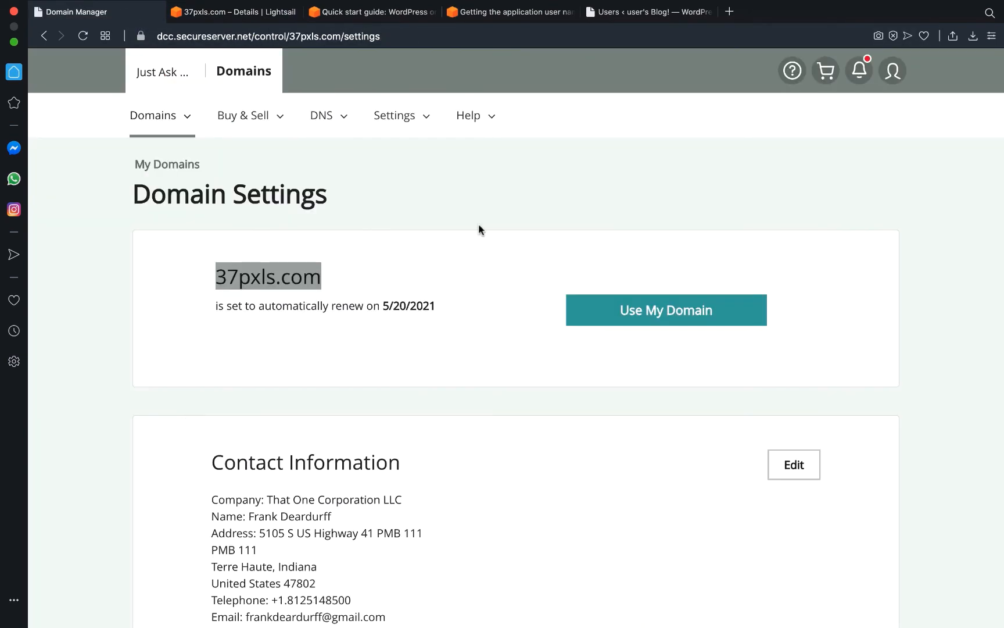
Under Manage DNS for 37pxls.com, change the nameservers to 'Enter my own nameservers (advanced)'.
scroll(589, 376, down, 10)
scroll(588, 378, down, 4)
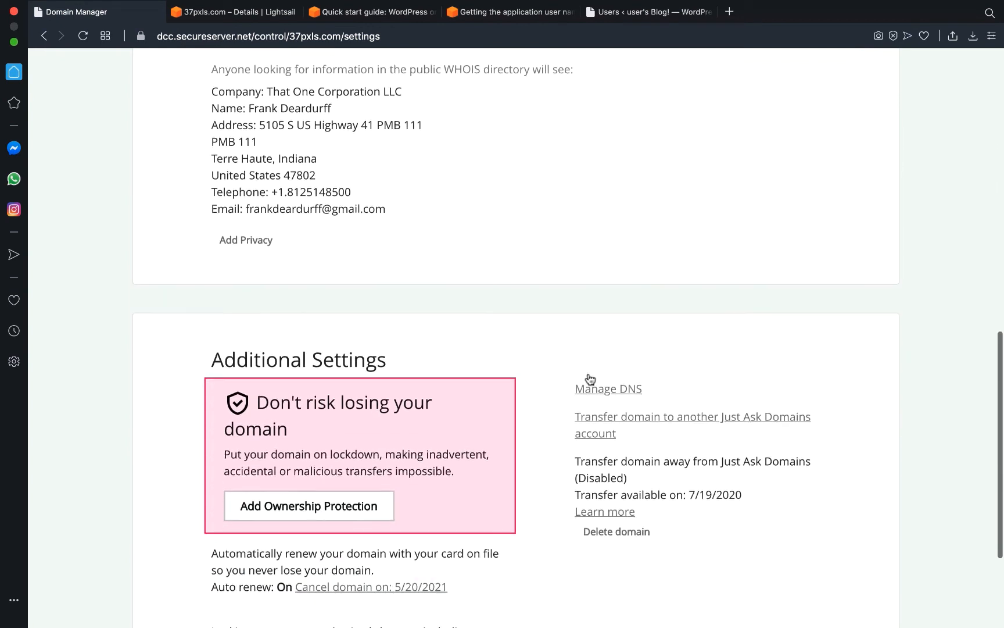
click(608, 376)
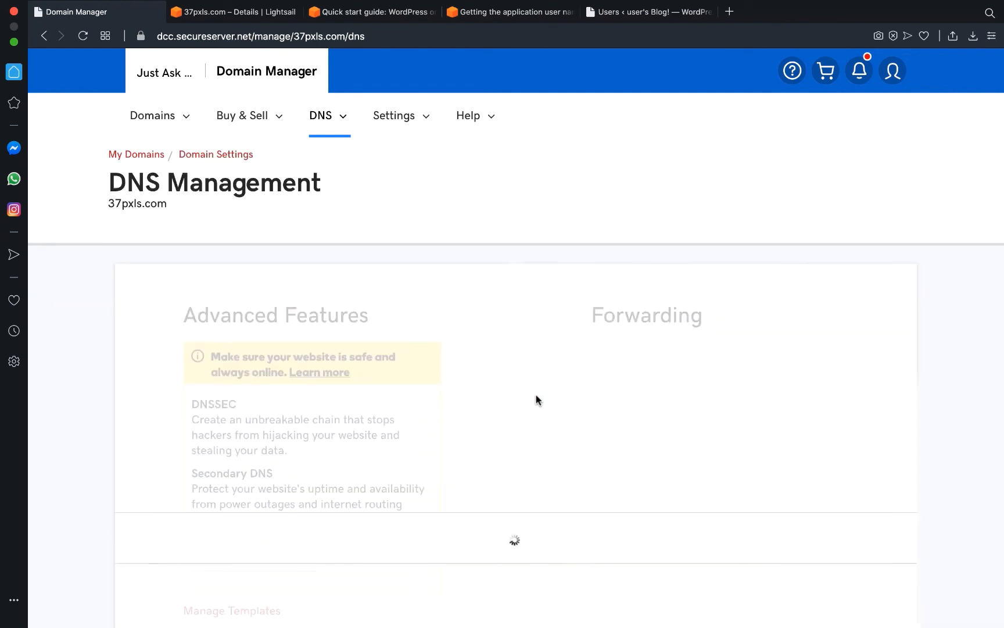
scroll(536, 400, down, 5)
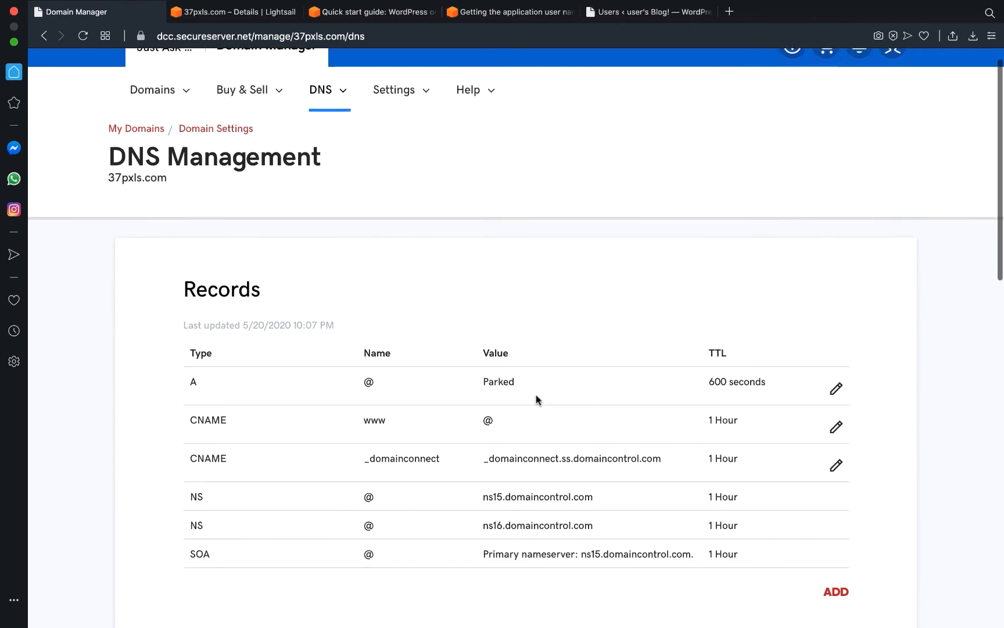
scroll(536, 400, down, 7)
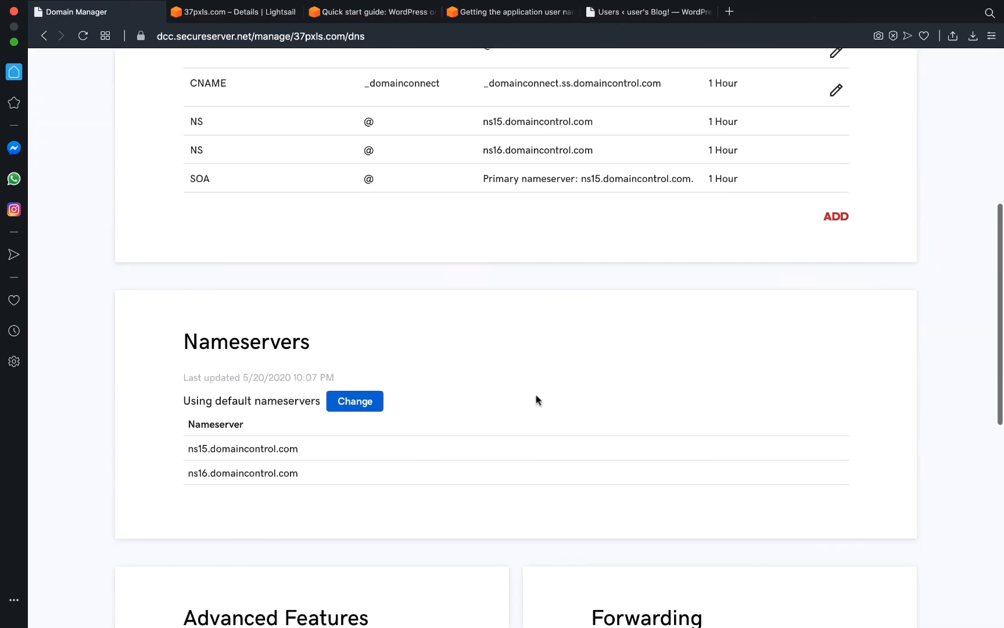
click(369, 406)
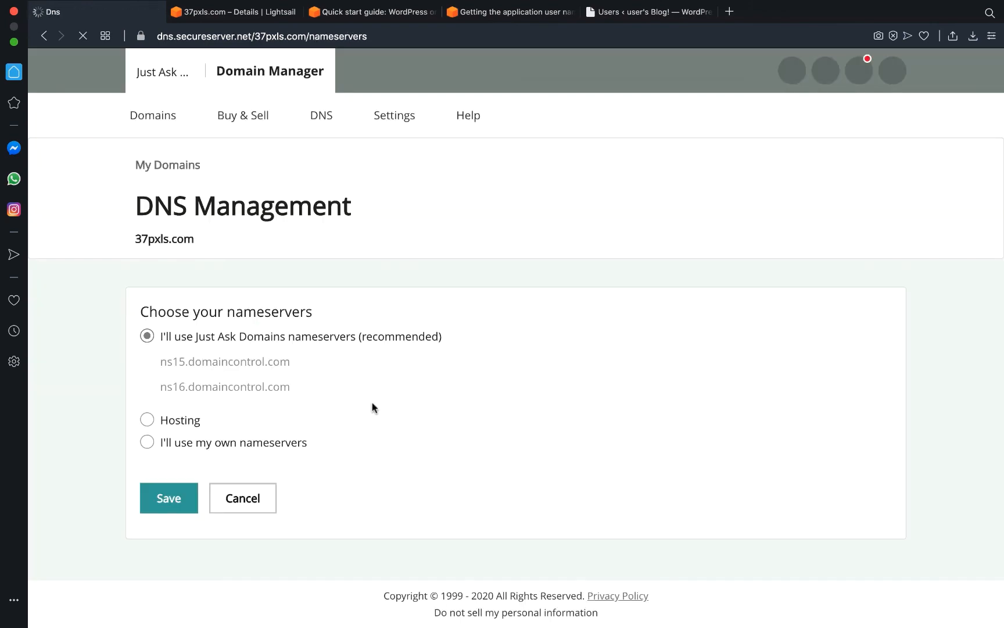
scroll(285, 476, down, 1)
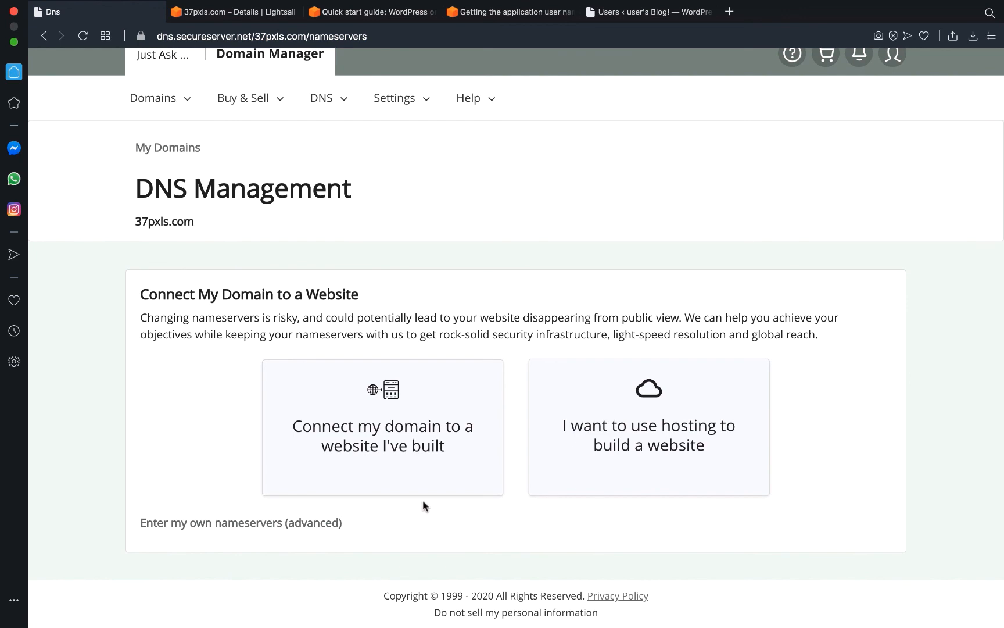
click(231, 529)
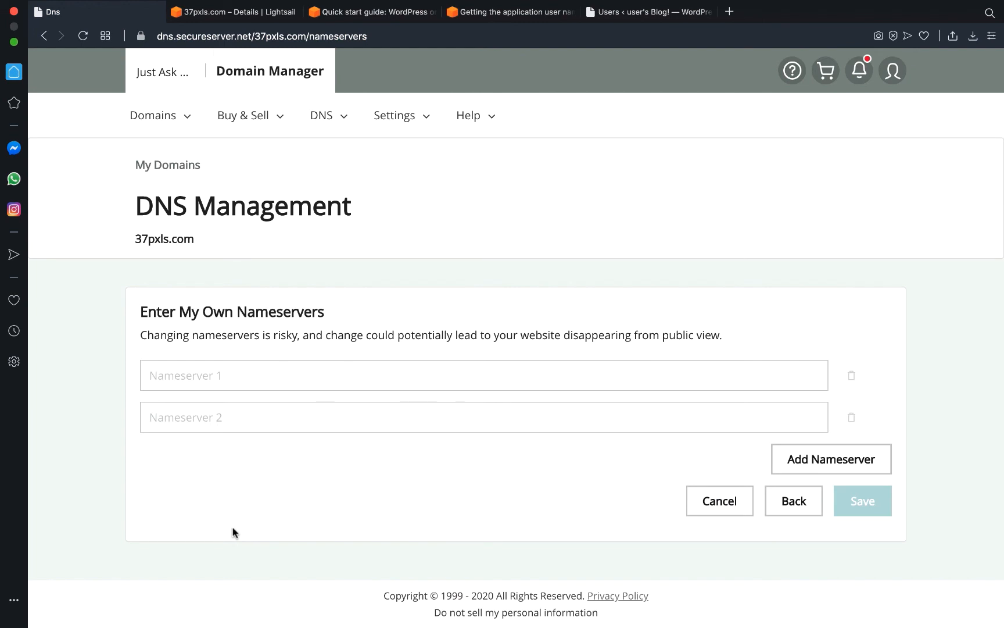
Enter ns-663.awsdns-18.net and ns-20.awsdns-02.com as the first two nameservers for 37pxls.com.
click(256, 371)
key(super+v)
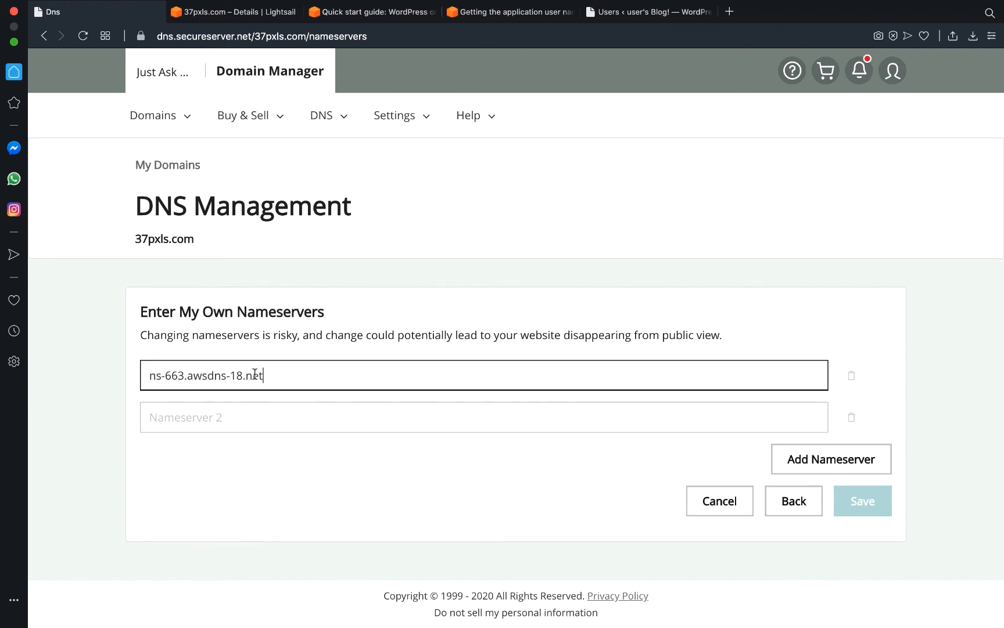
click(303, 337)
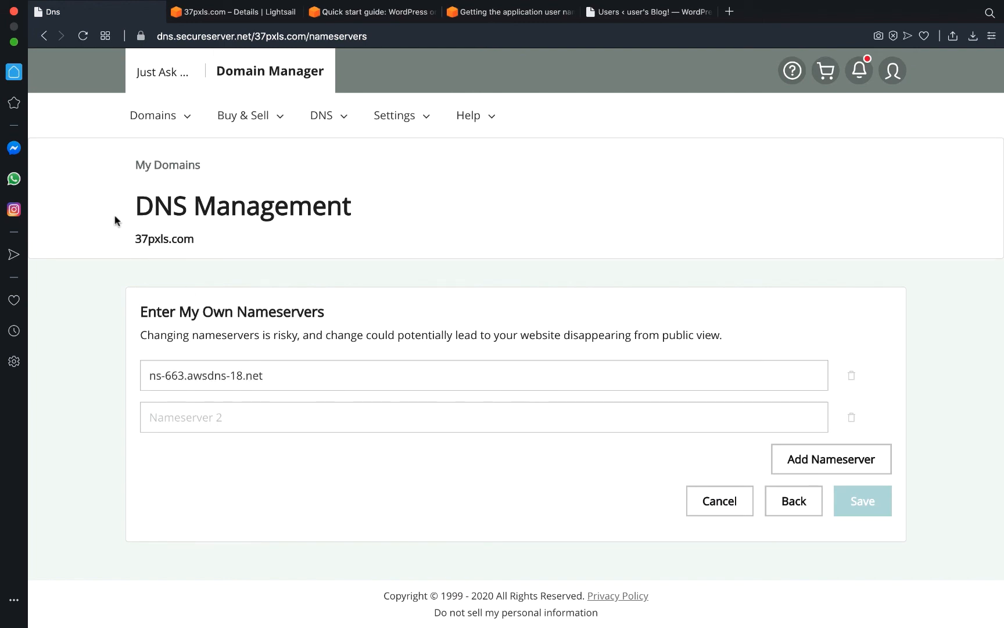
click(237, 13)
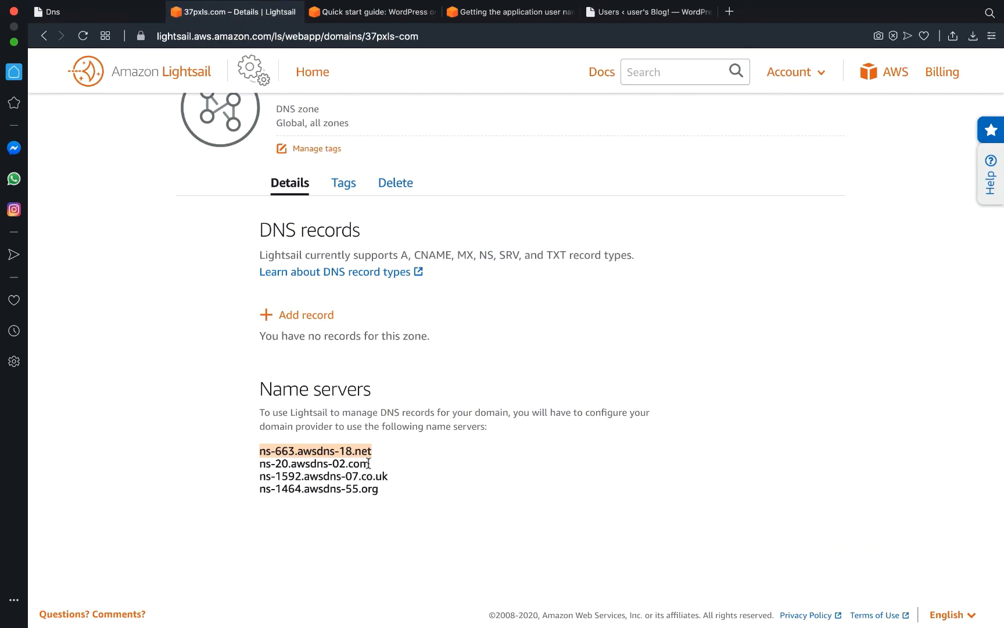
drag(370, 464, 262, 468)
key(super+c)
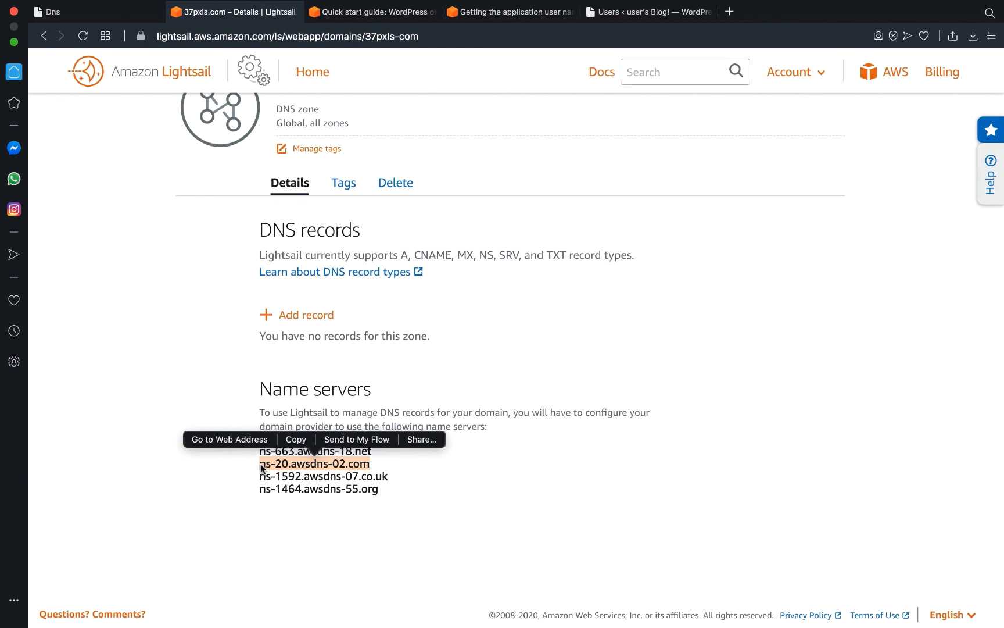
click(114, 19)
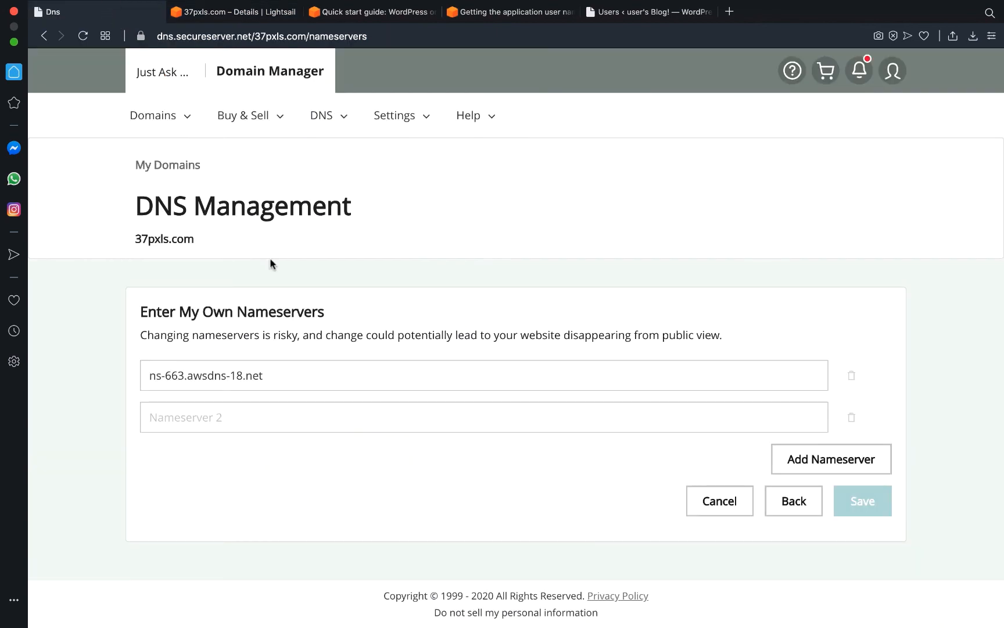
click(269, 419)
key(super+v)
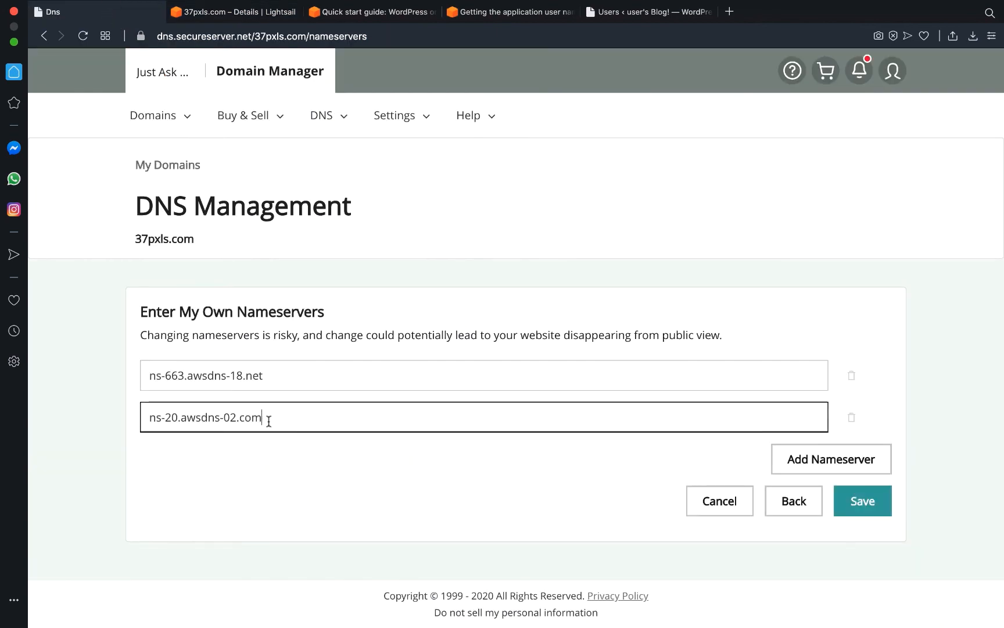
Add a third nameserver field and fill it with ns-1592.awsdns-07.co.uk.
click(797, 460)
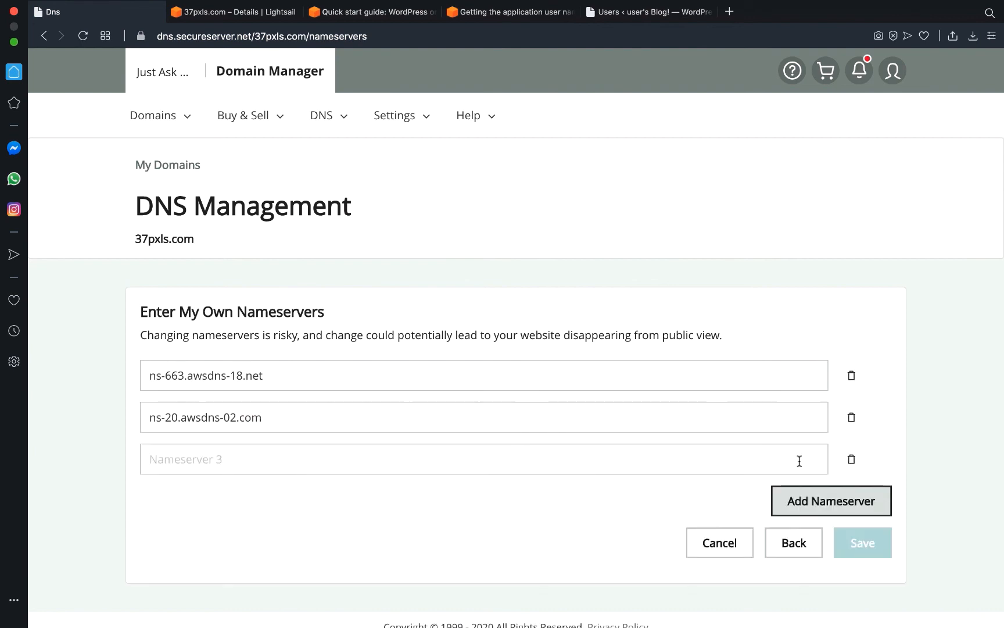
click(226, 13)
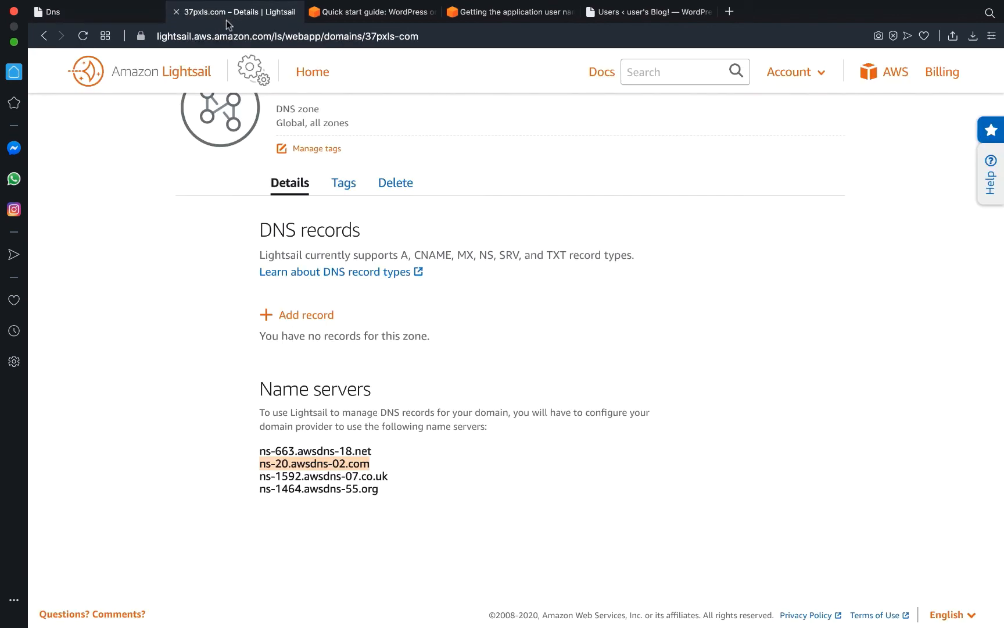
drag(390, 476, 259, 478)
key(super+c)
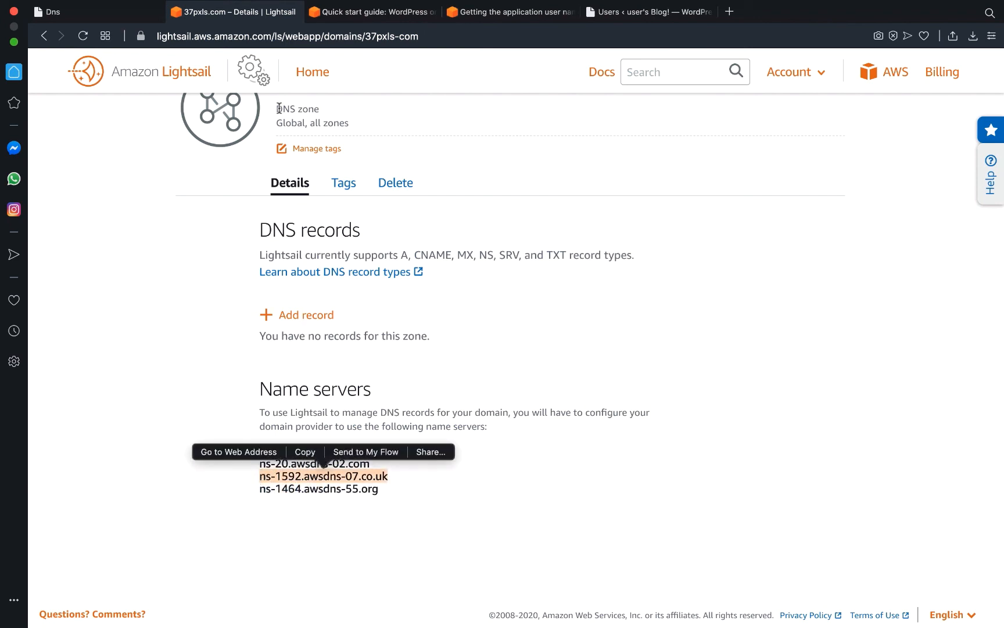
click(123, 14)
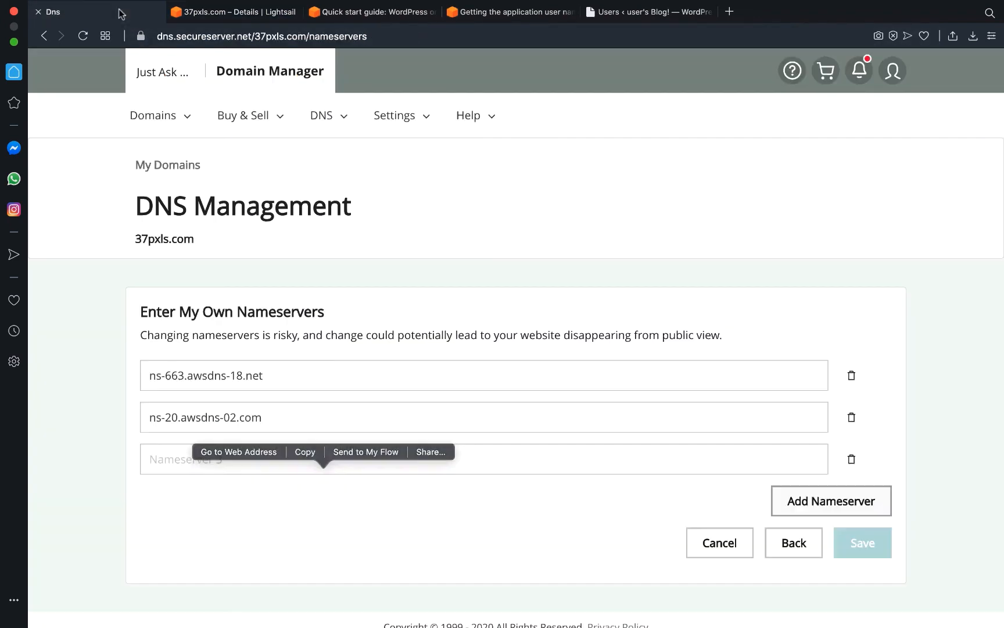
click(268, 466)
key(super+v)
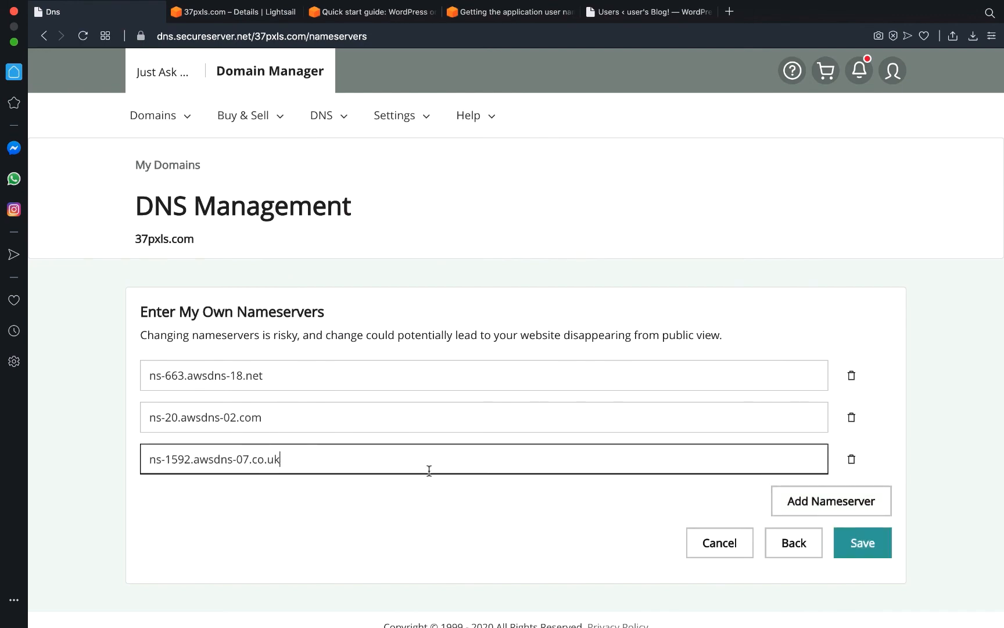
Add a fourth nameserver field and fill it with ns-1464.awsdns-55.org.
click(832, 499)
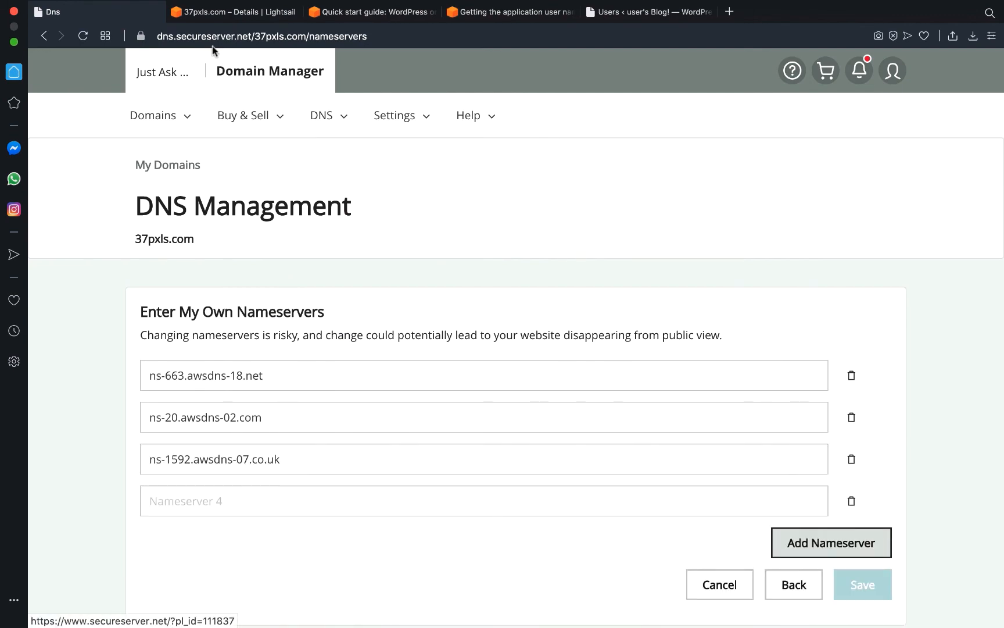
click(238, 12)
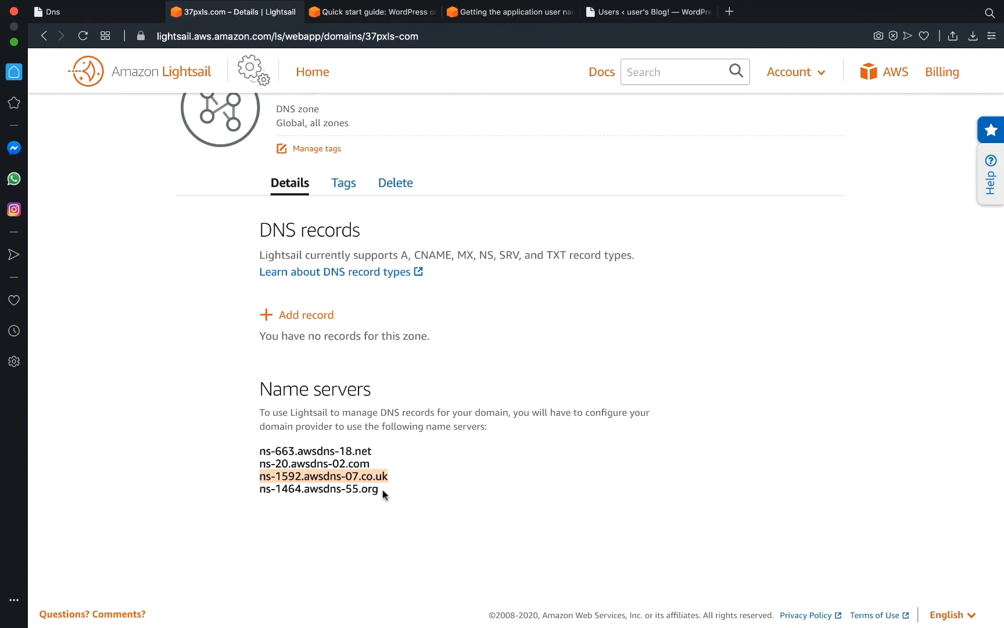
drag(385, 492, 261, 491)
key(super+c)
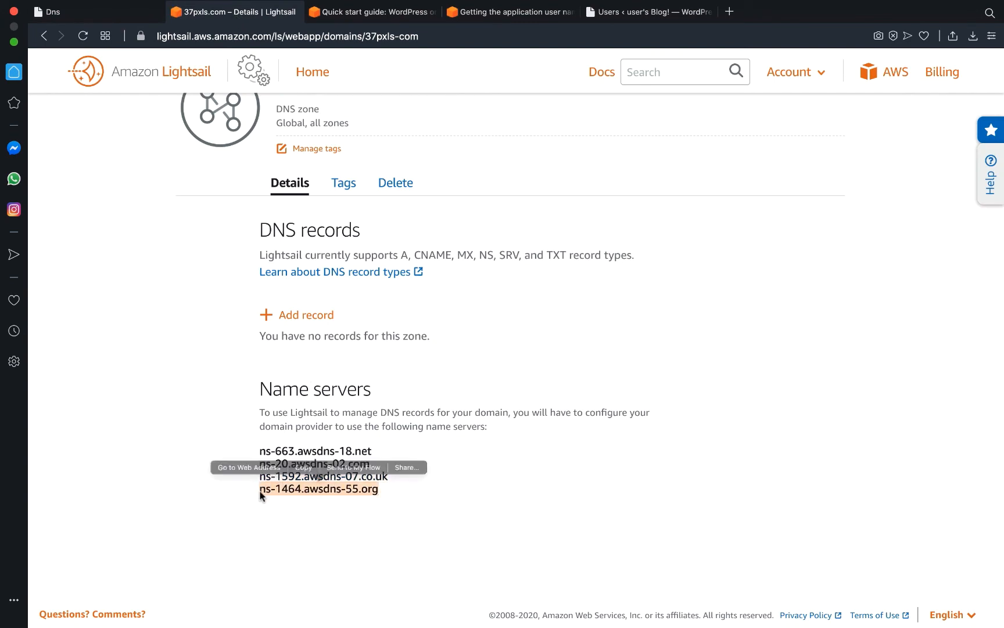
click(121, 11)
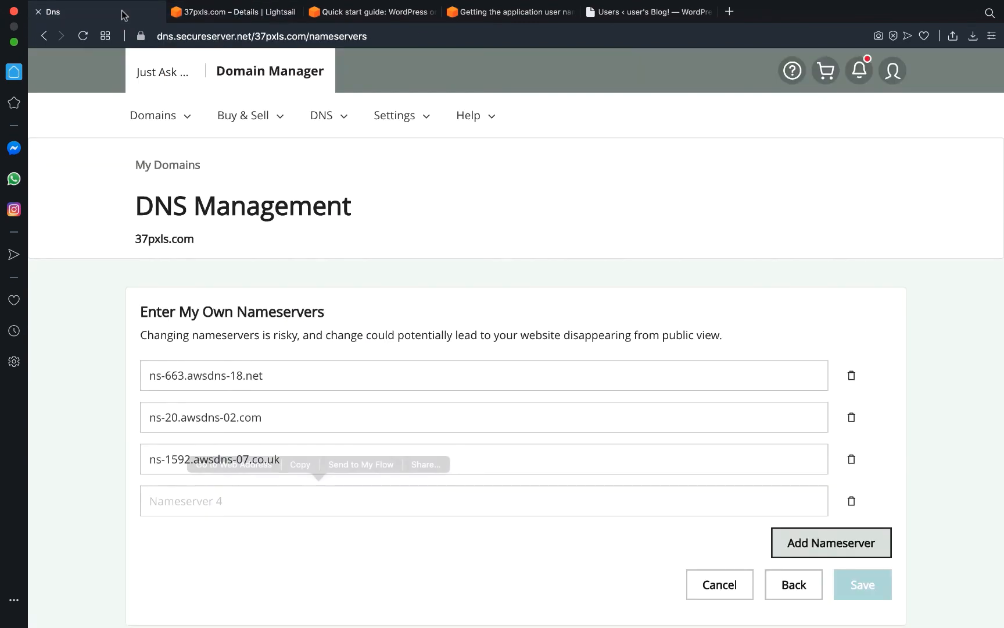
click(319, 489)
key(super+v)
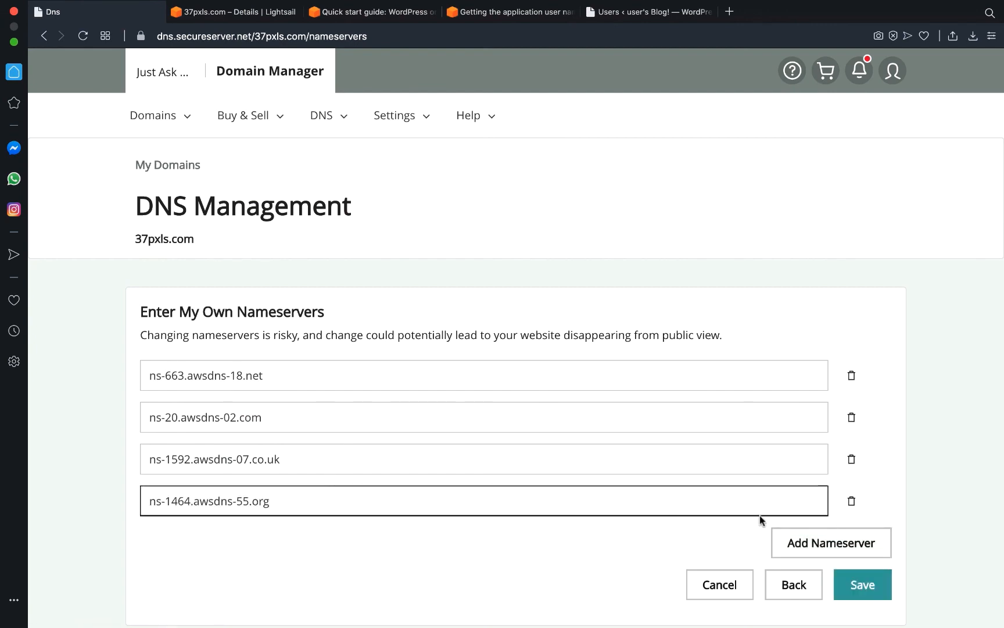
Save the four AWS nameservers for 37pxls.com and check the updated Nameservers section.
click(878, 586)
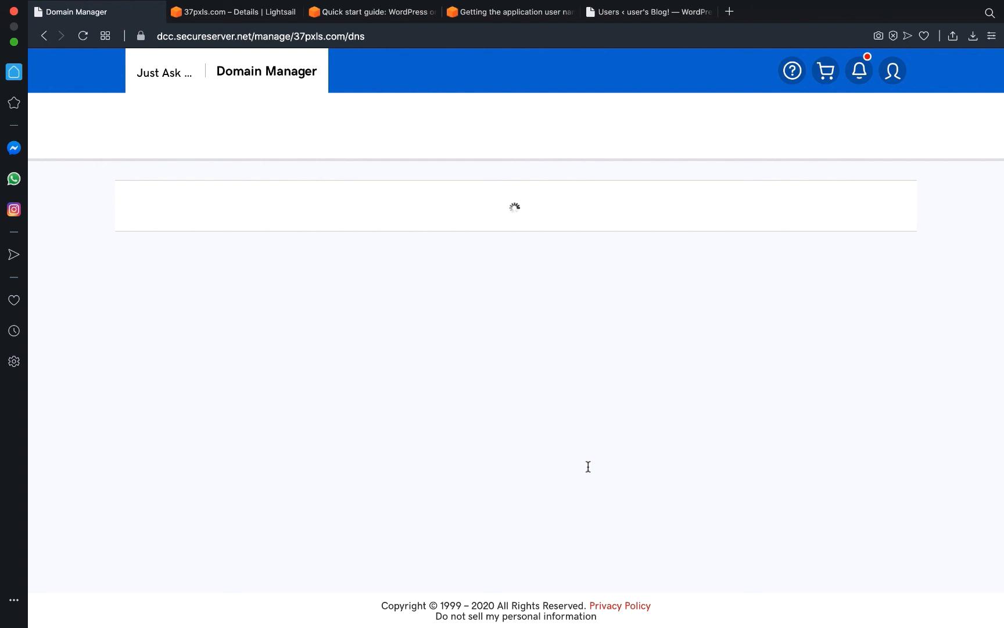
scroll(588, 467, down, 1)
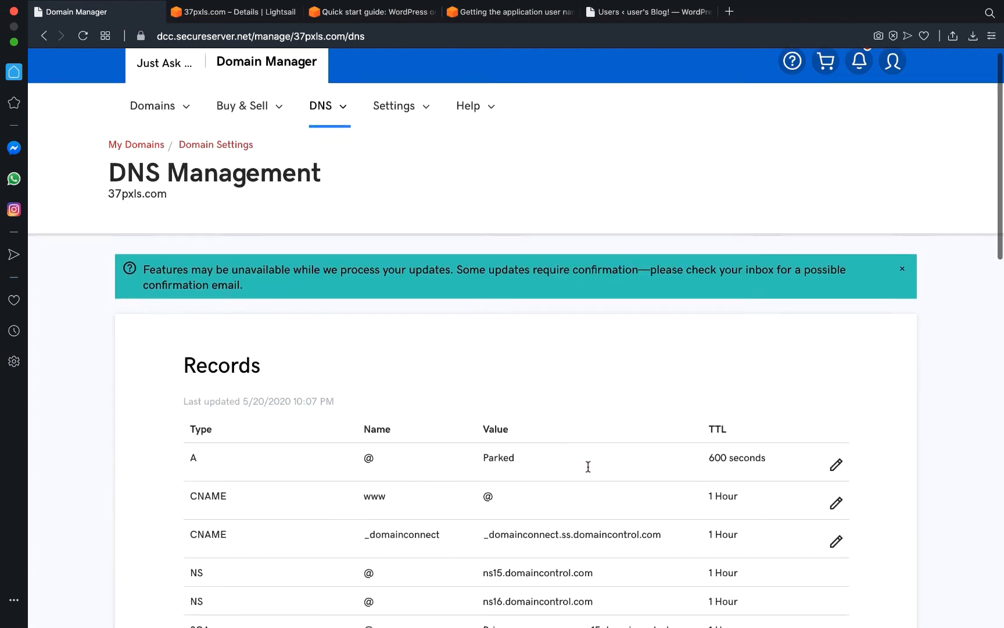
scroll(589, 467, down, 5)
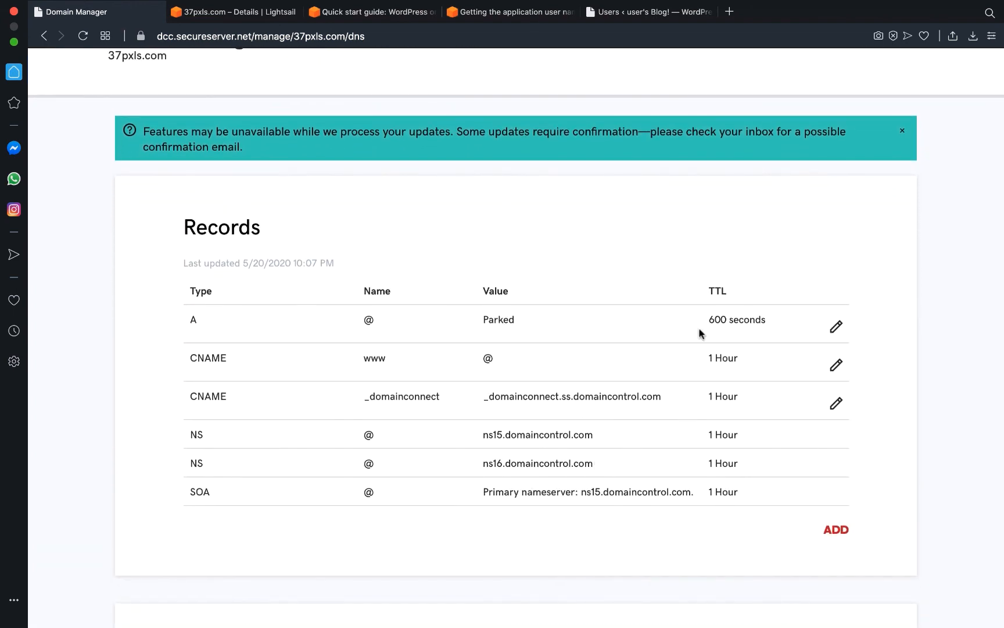
drag(710, 292, 730, 288)
click(730, 287)
scroll(740, 457, down, 5)
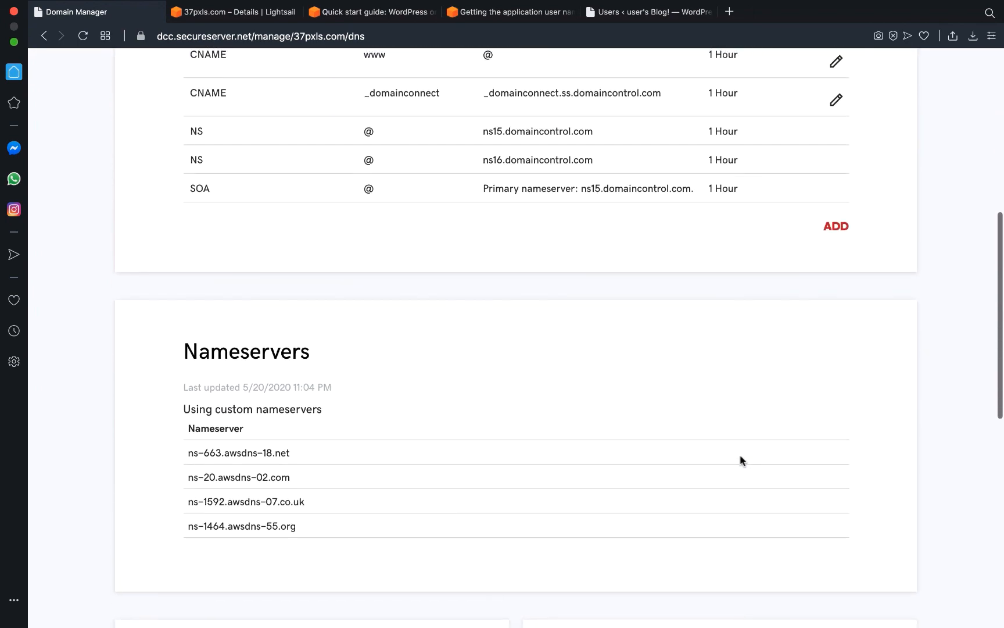
scroll(740, 457, up, 8)
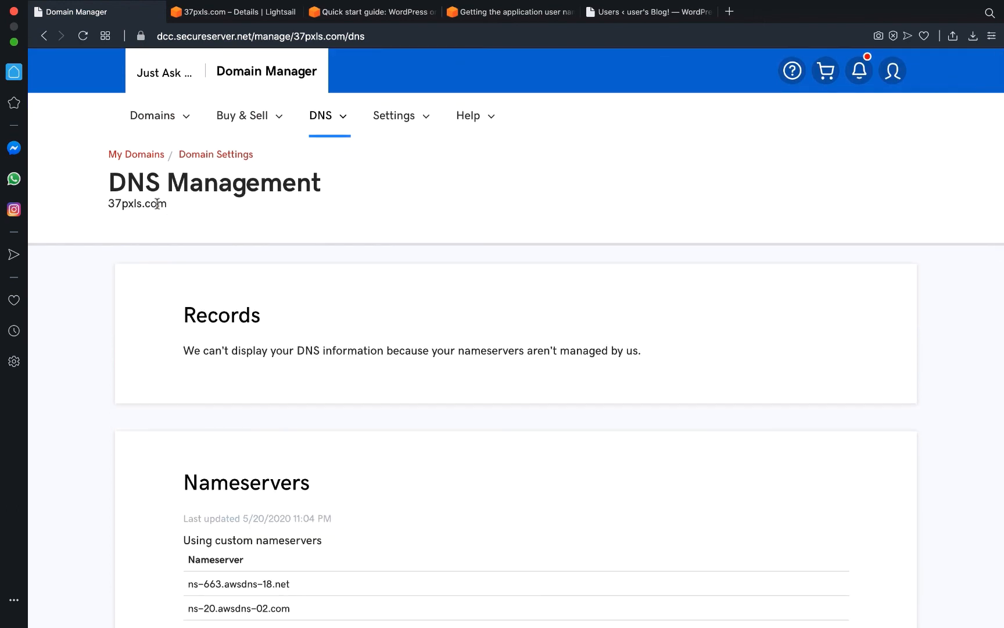
drag(168, 204, 106, 204)
key(super+c)
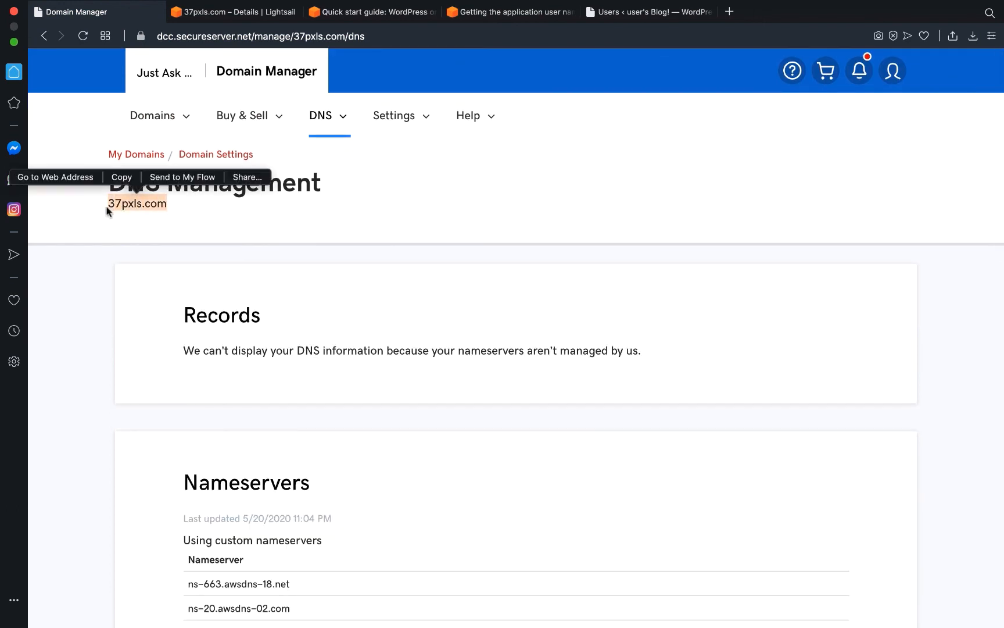
click(729, 12)
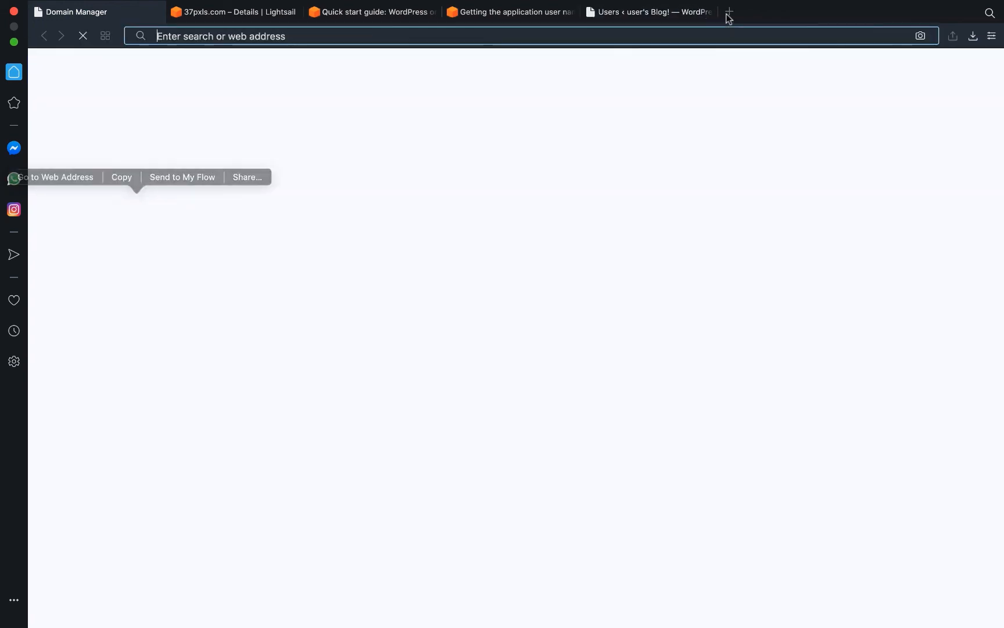
key(super+v)
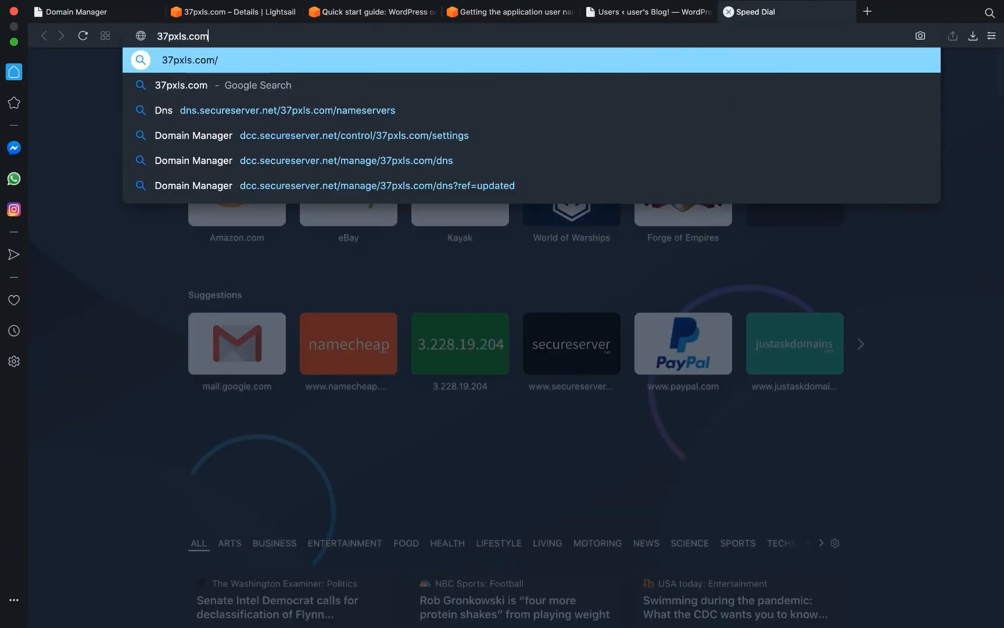
key(Return)
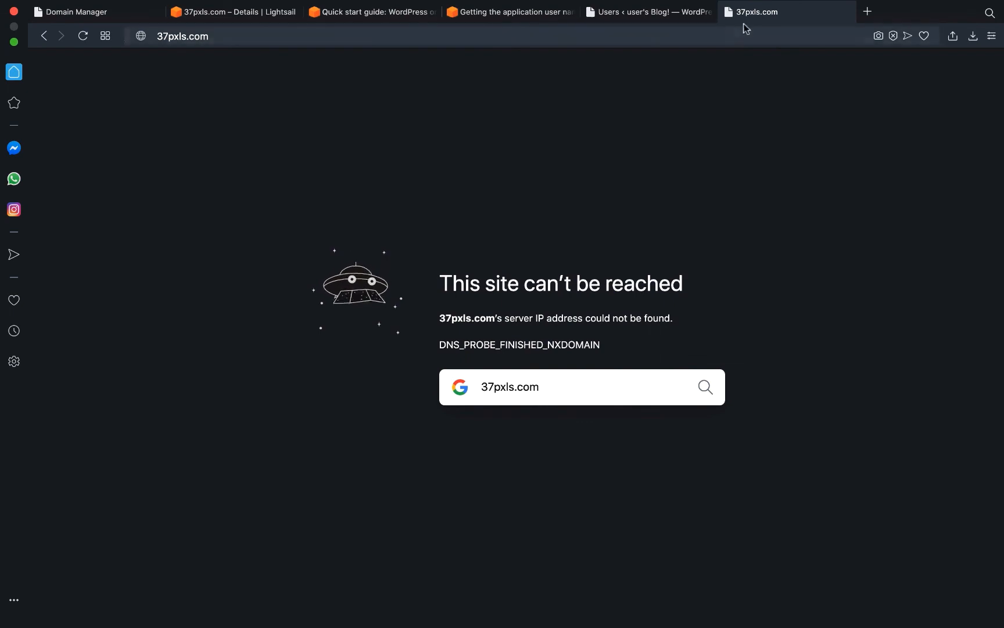
click(729, 12)
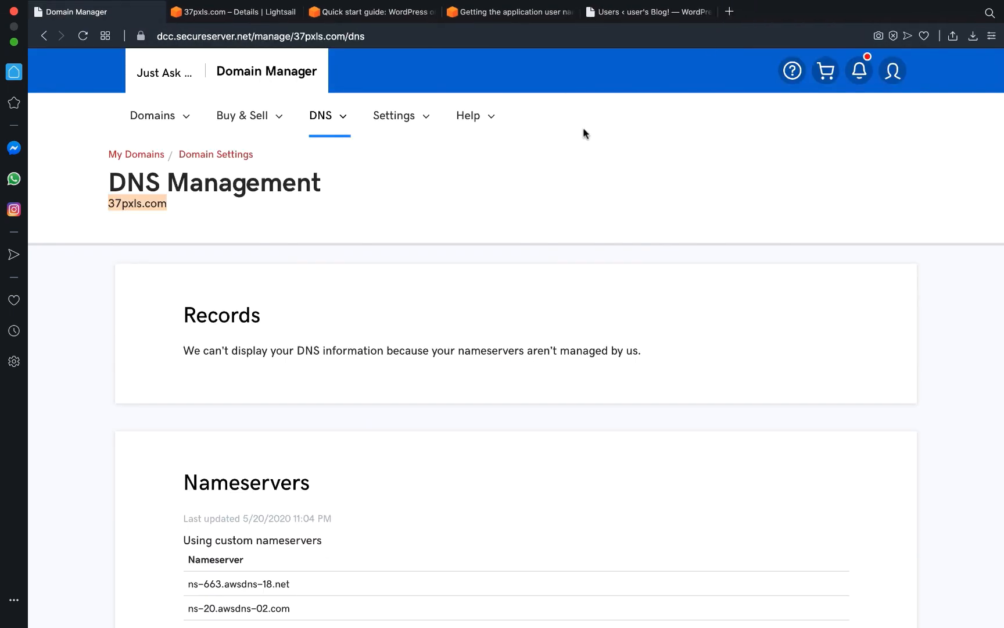
Review the Tags and Details of the 37pxls.com DNS zone in Lightsail.
click(240, 19)
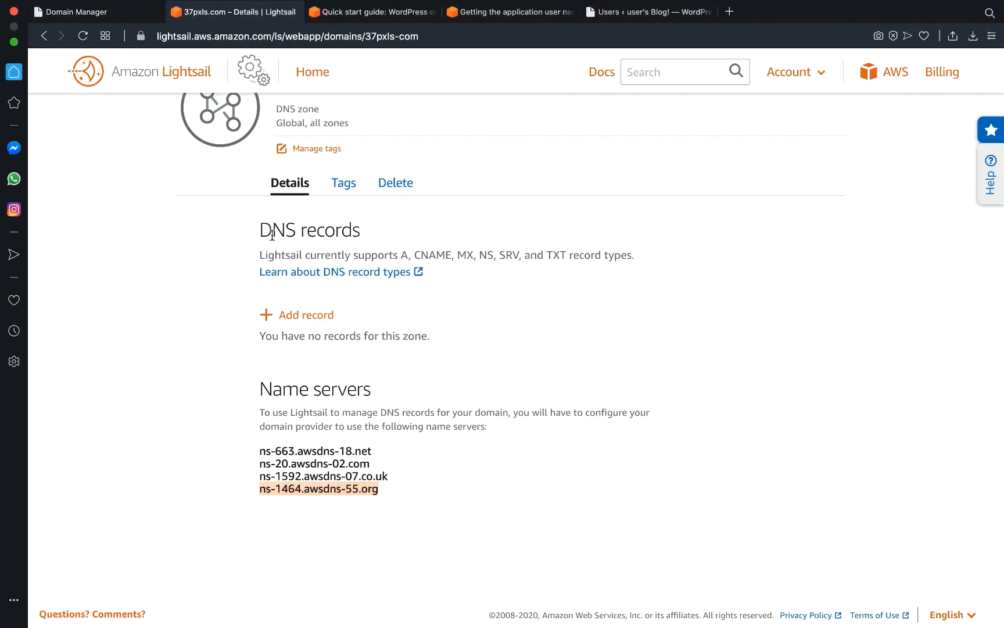
scroll(214, 371, up, 2)
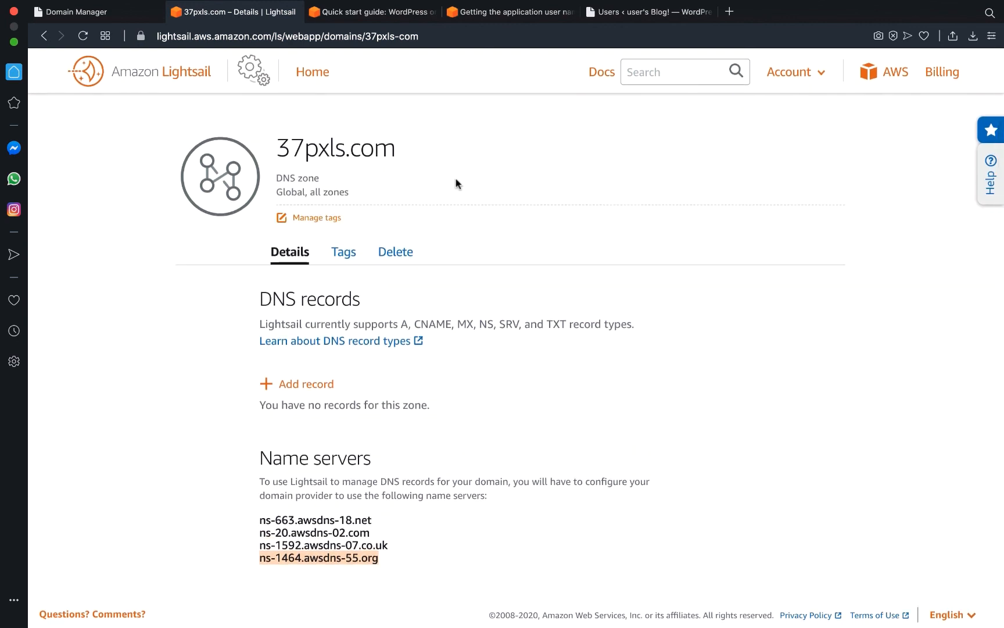
click(349, 261)
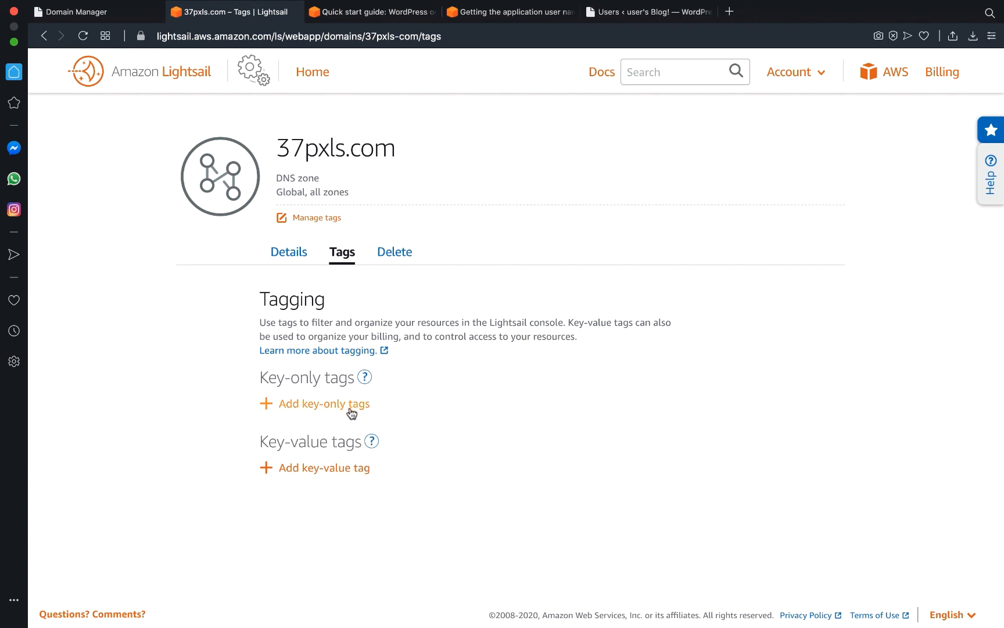
click(295, 258)
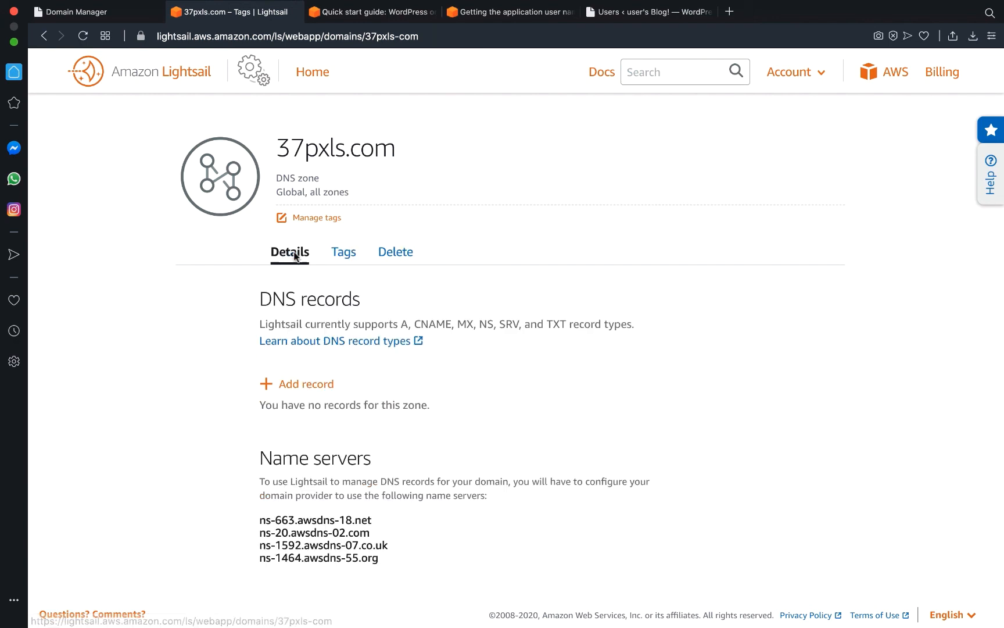
Open the wp_37pxls instance from Lightsail Home to see its static IP 35.168.145.195.
click(313, 74)
click(301, 332)
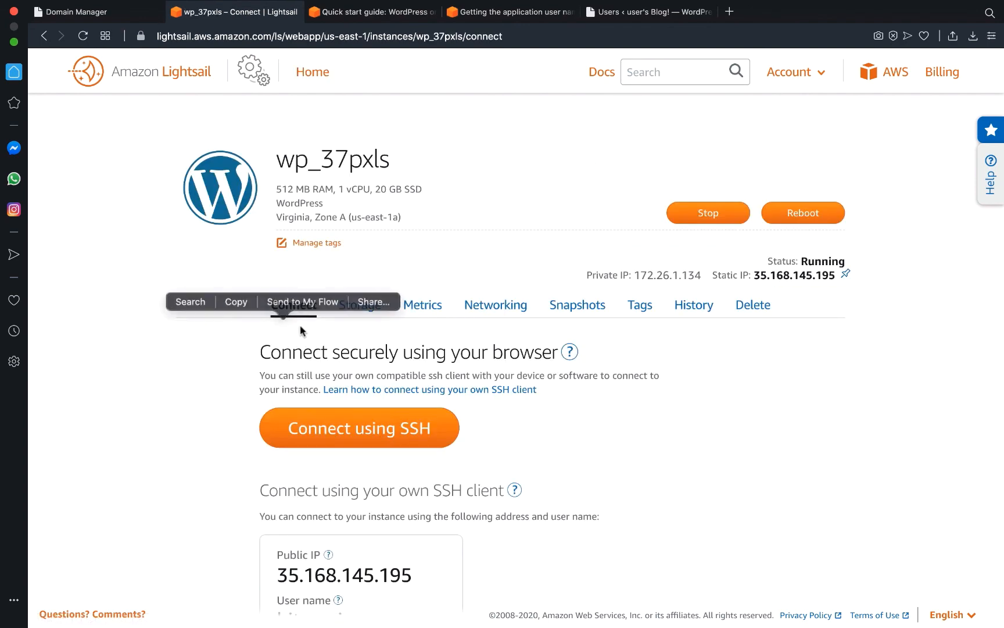
scroll(685, 436, down, 4)
scroll(673, 430, up, 4)
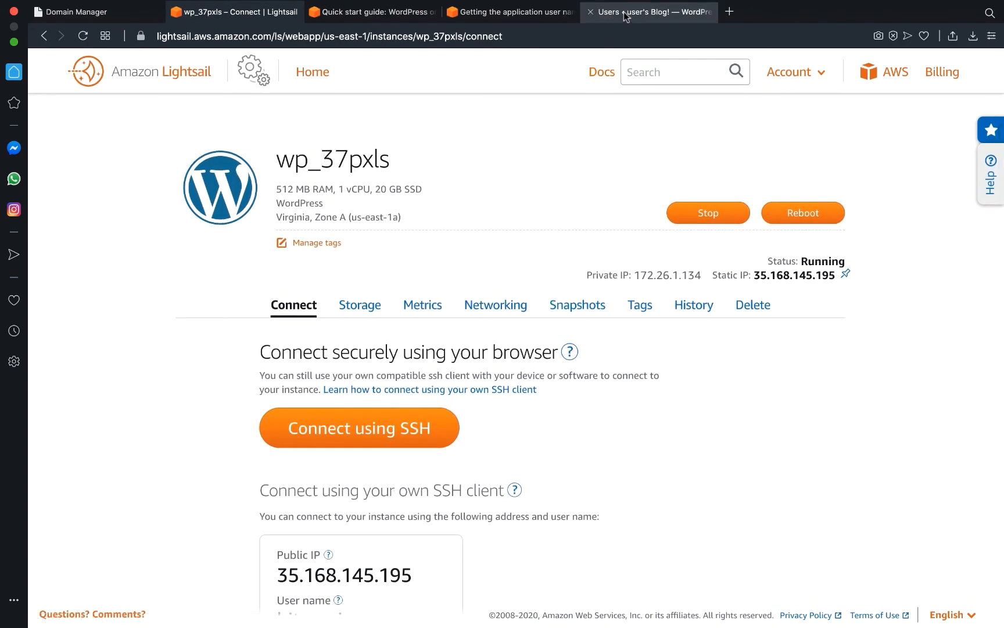
Return to the WordPress Users admin page listing the single Administrator account.
click(648, 11)
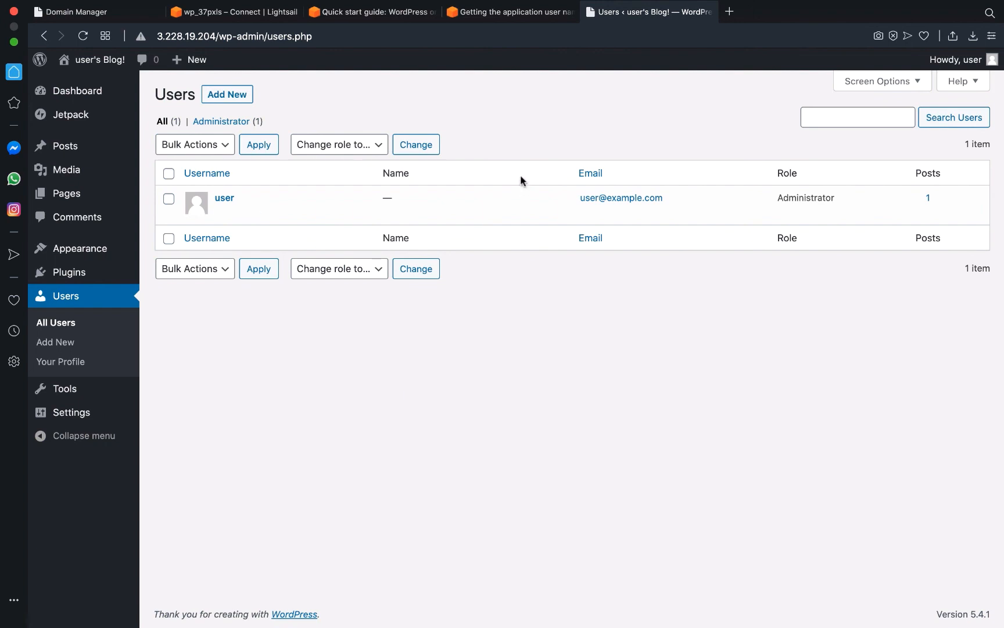
click(581, 8)
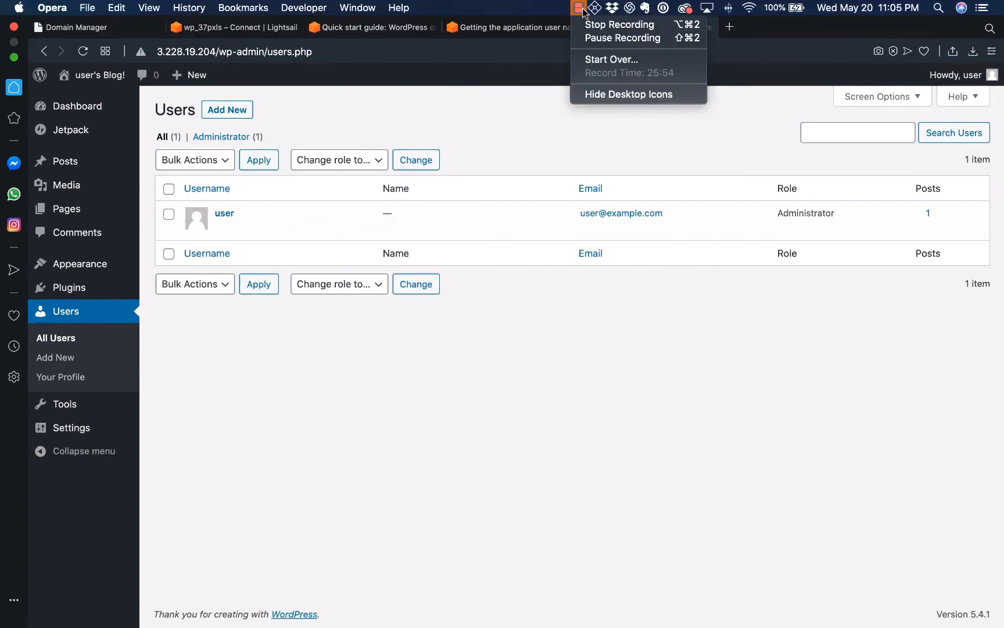